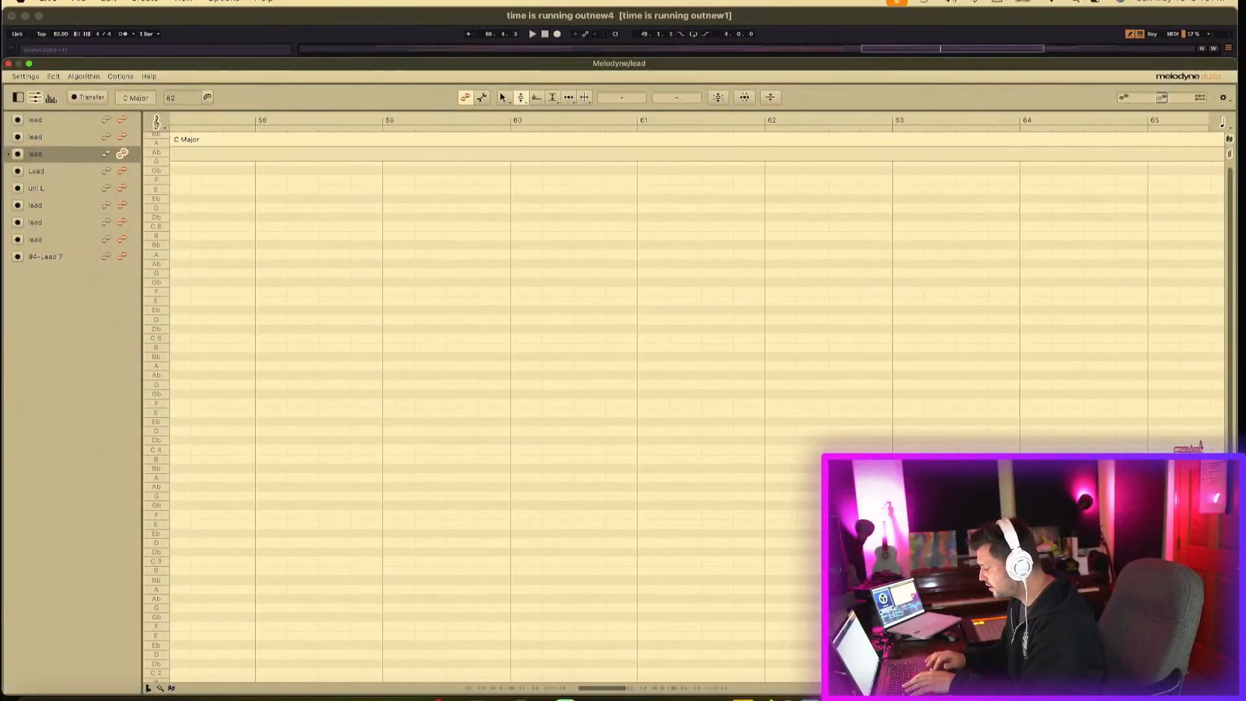
- Play back the lead vocal from around bar 41
scroll(774, 493, left, 15)
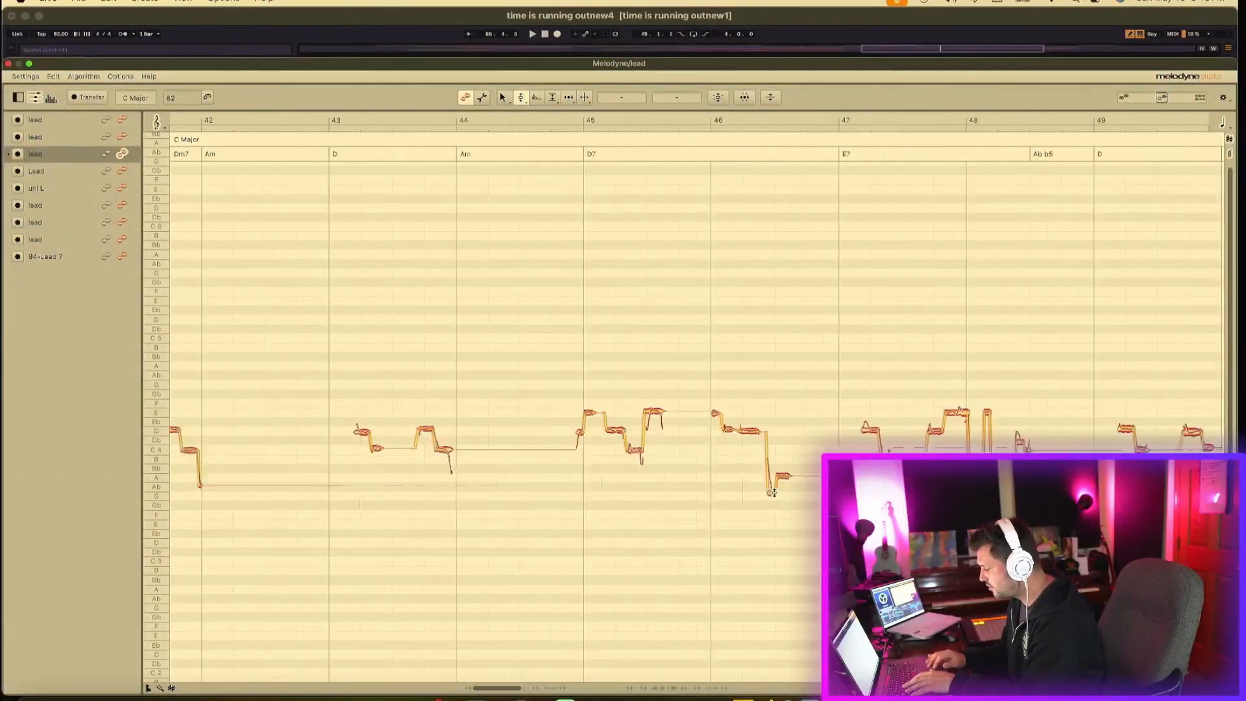
scroll(592, 422, left, 1)
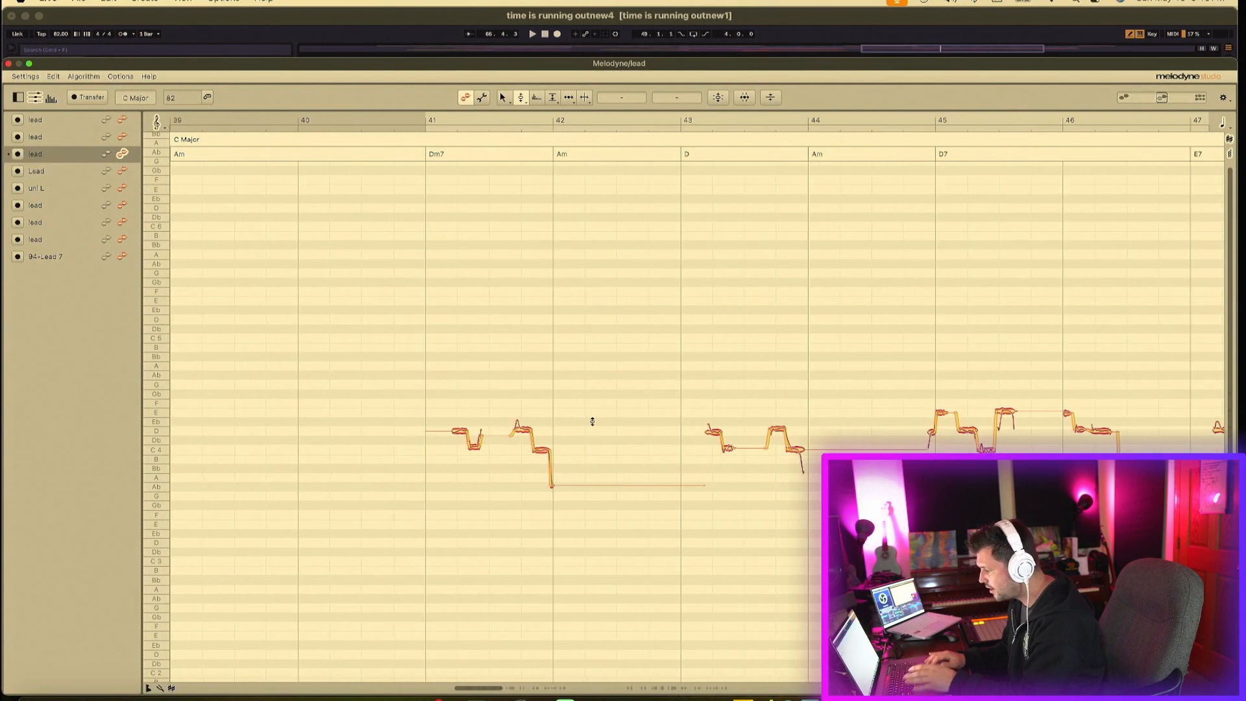
key(space)
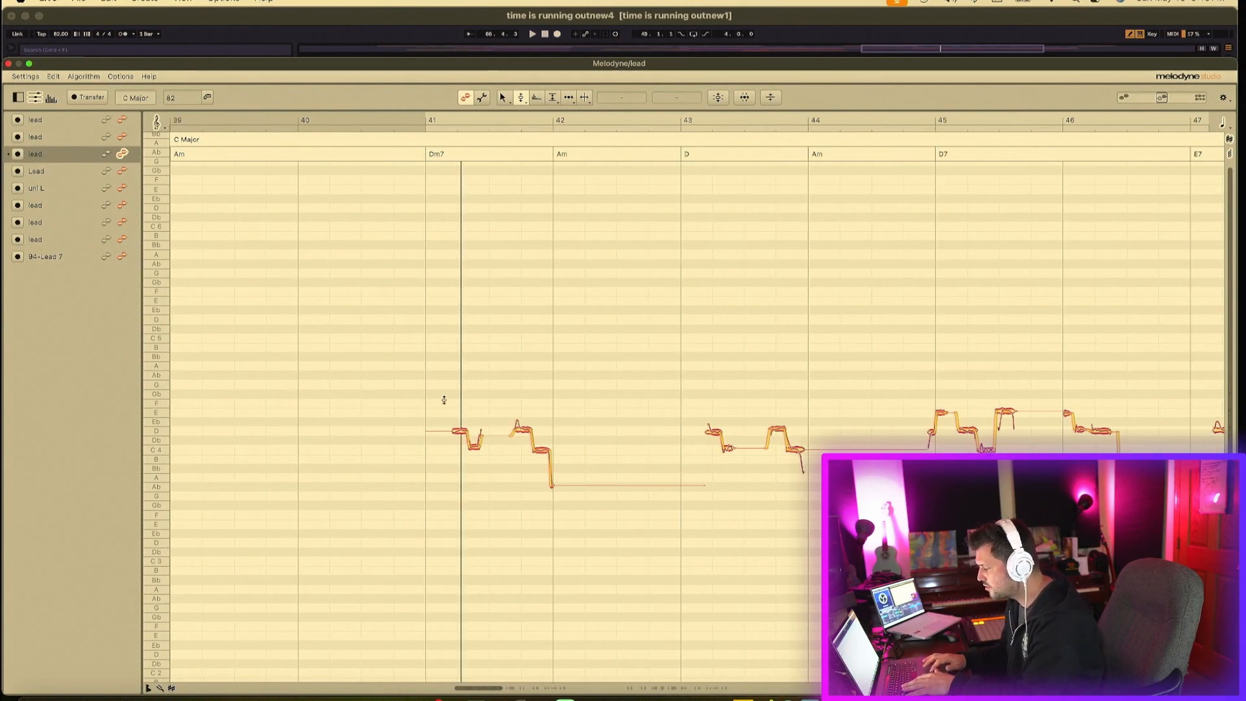
drag(597, 63, 572, 349)
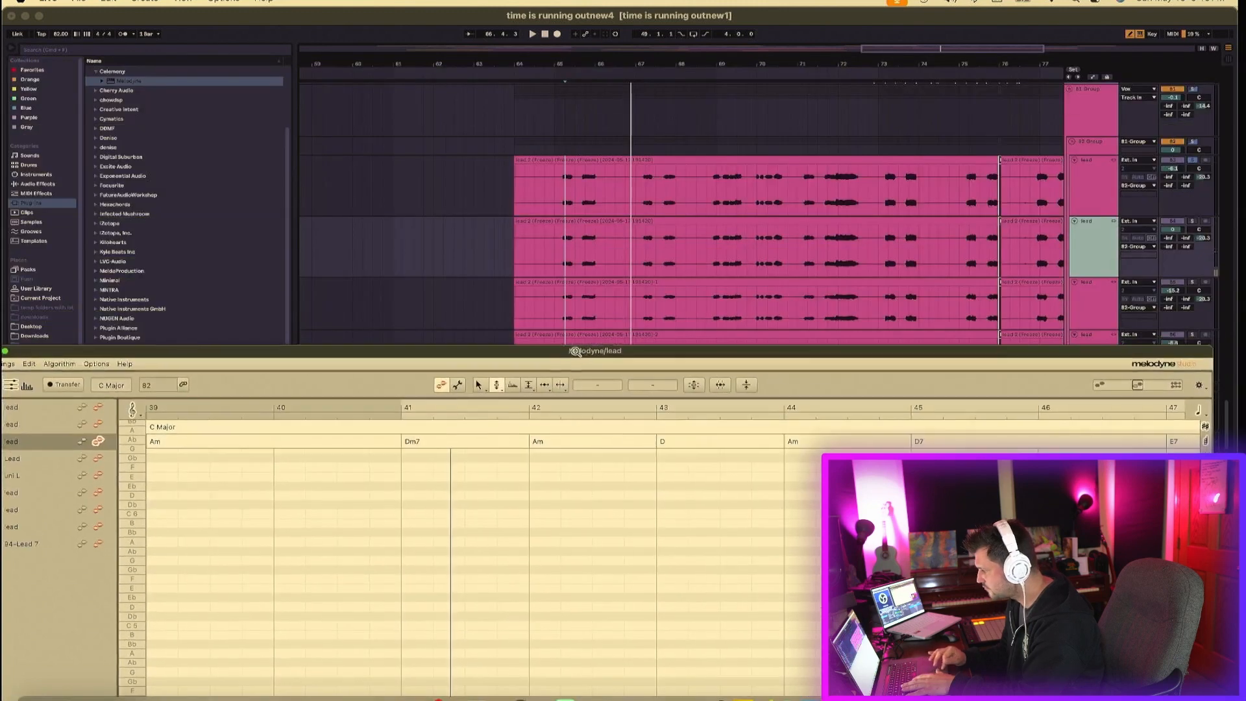
click(1195, 226)
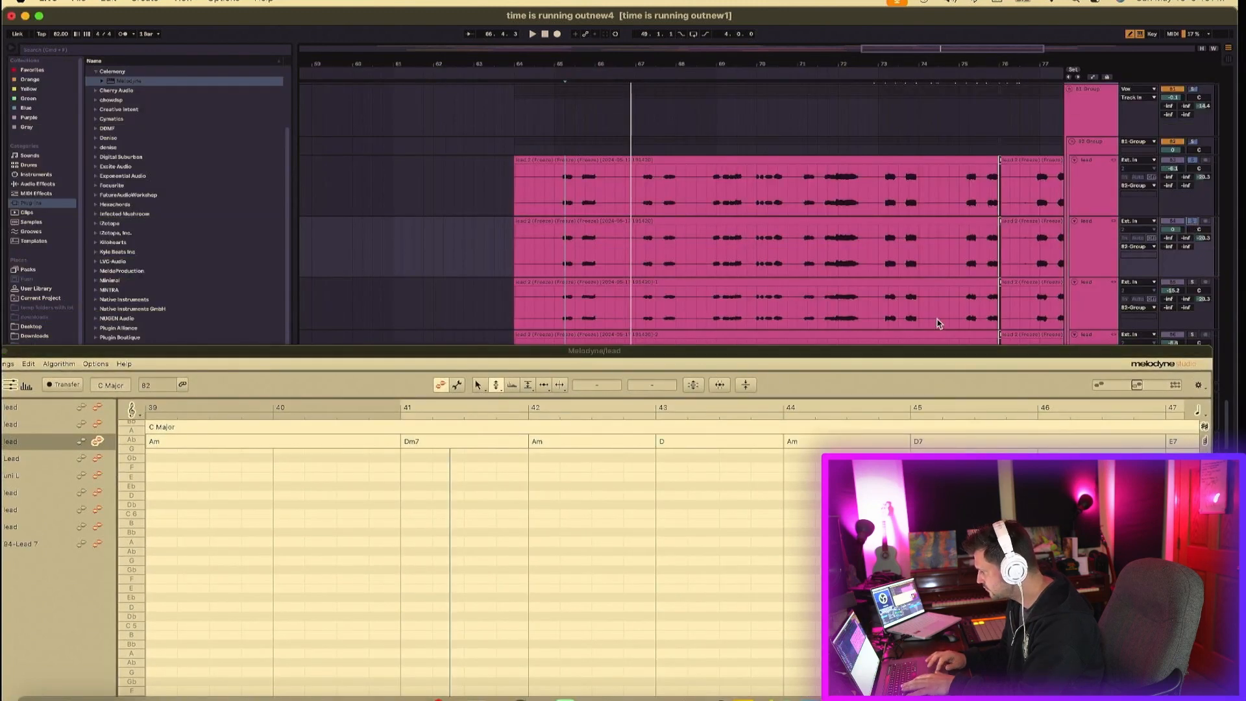
drag(908, 355, 899, 41)
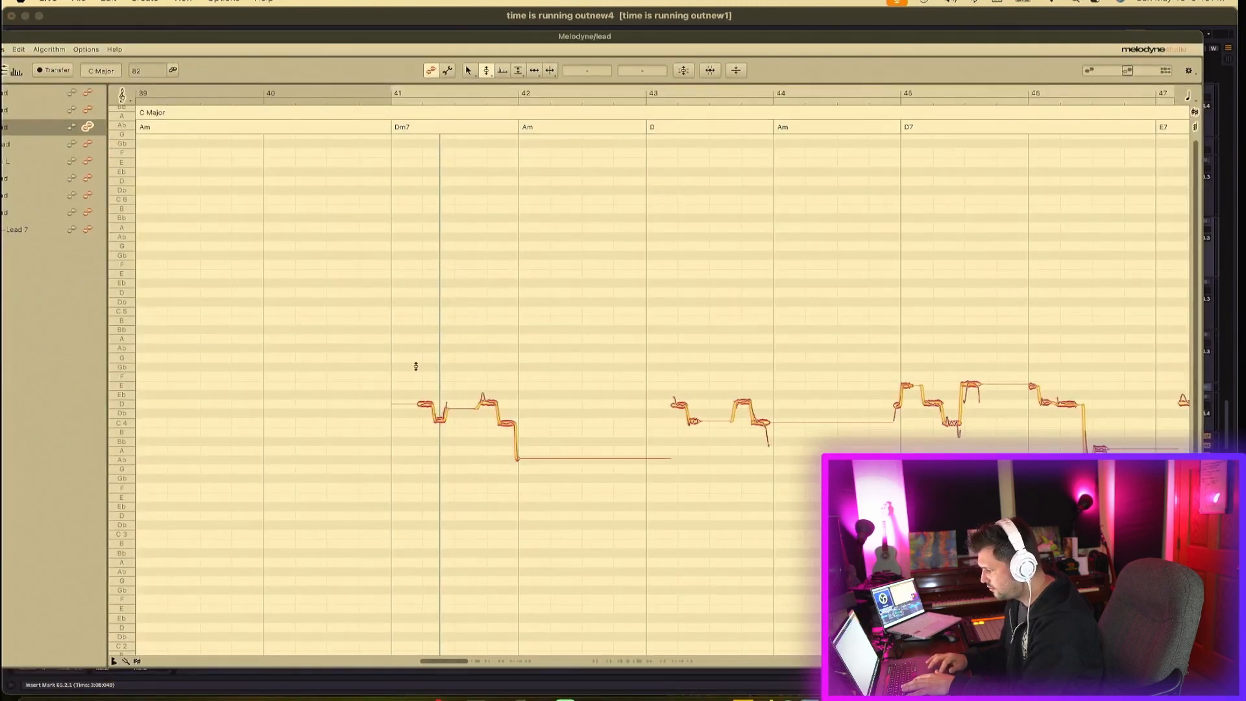
- Pull the opening notes of bar 41 down onto C4
key(space)
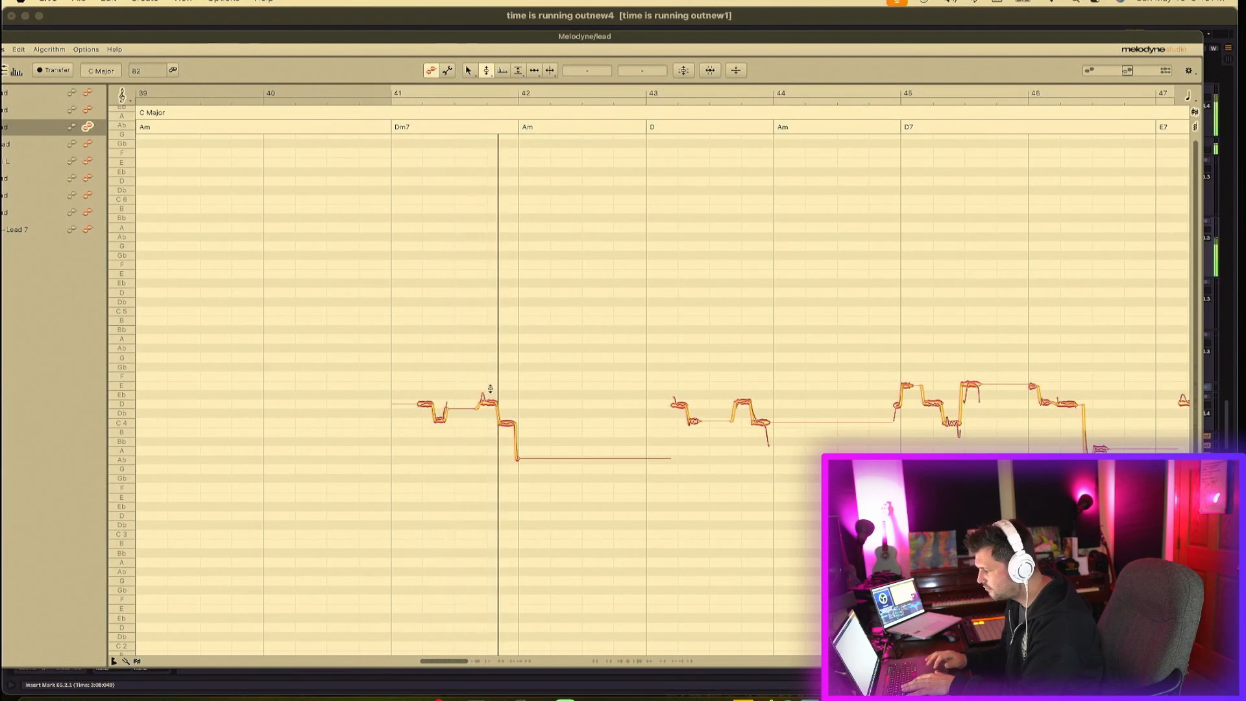
key(space)
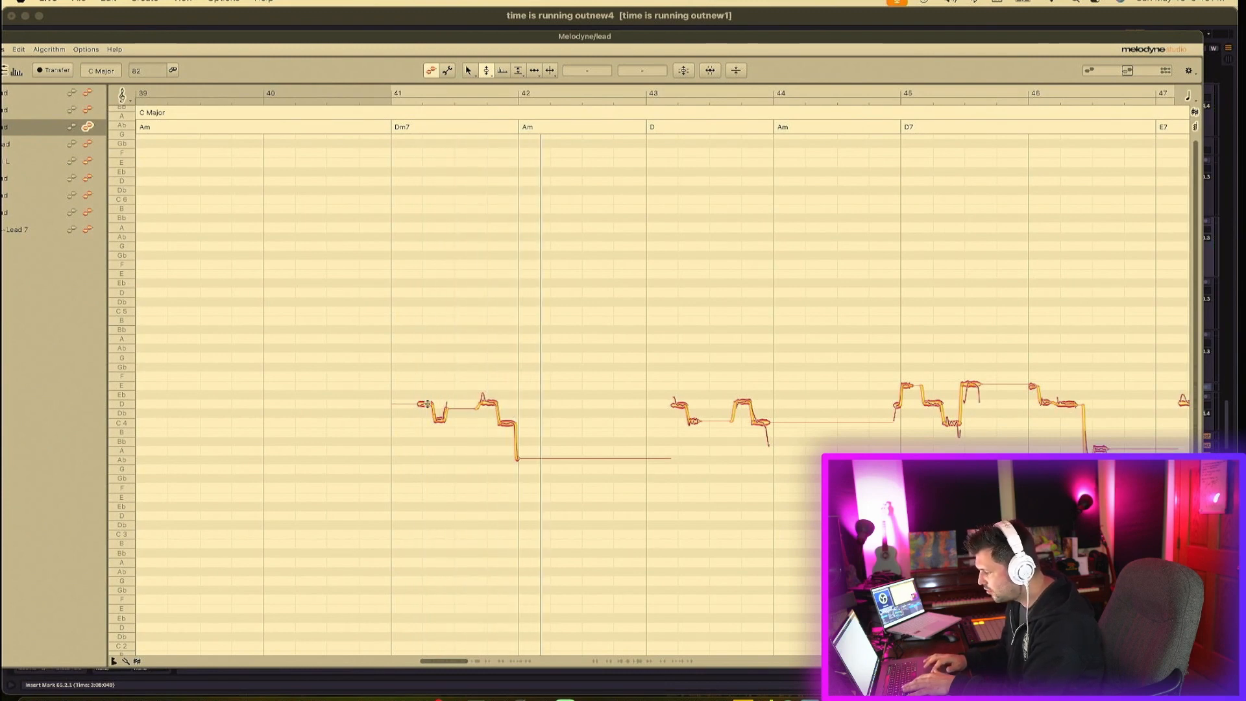
drag(426, 404, 426, 416)
click(439, 421)
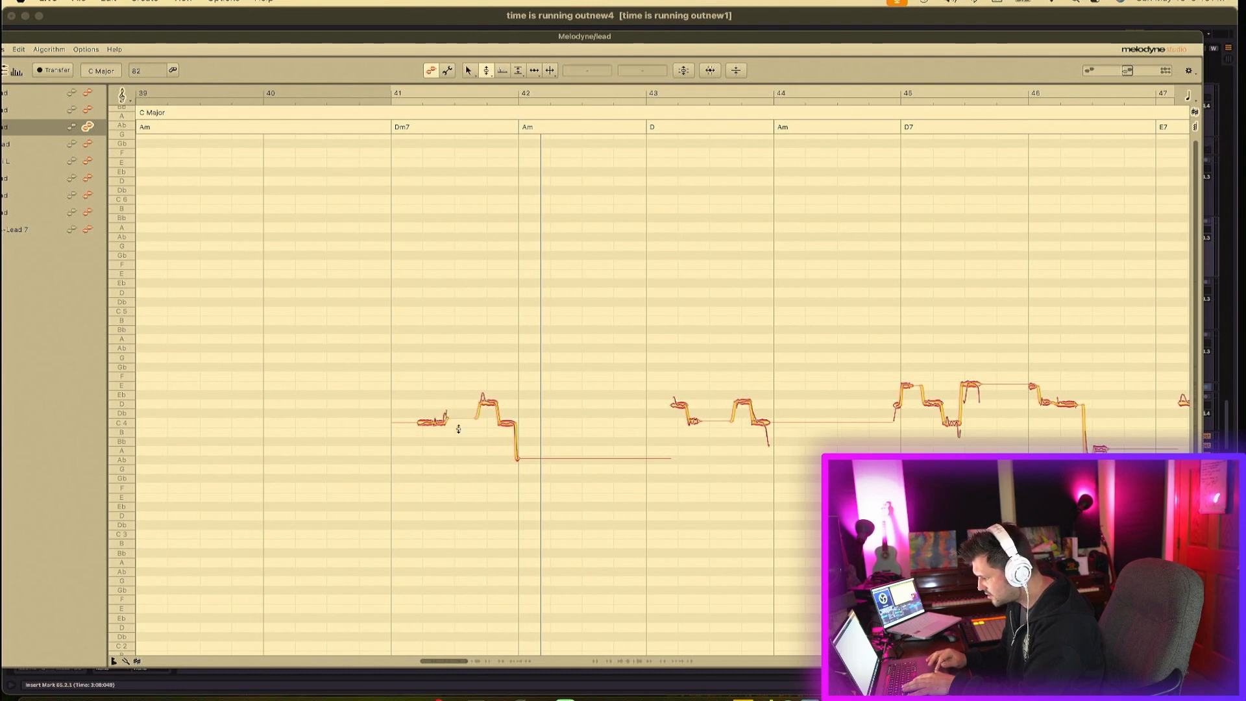
drag(458, 428, 397, 413)
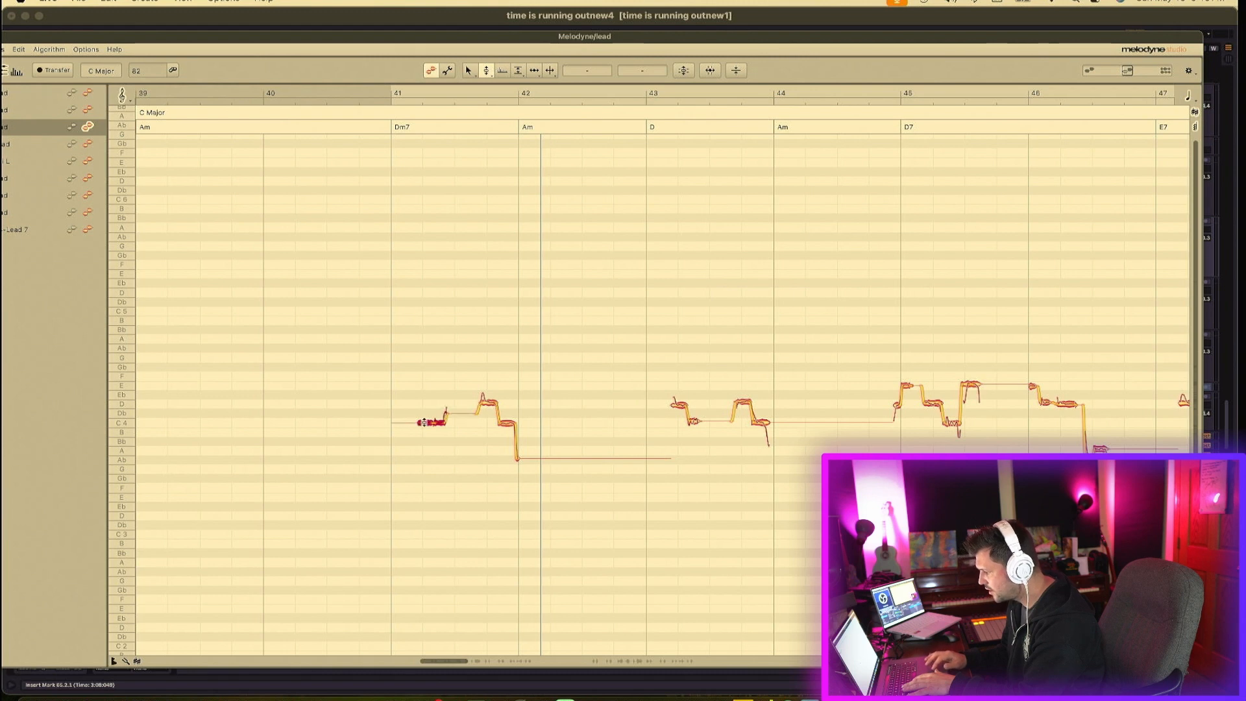
click(477, 426)
click(445, 423)
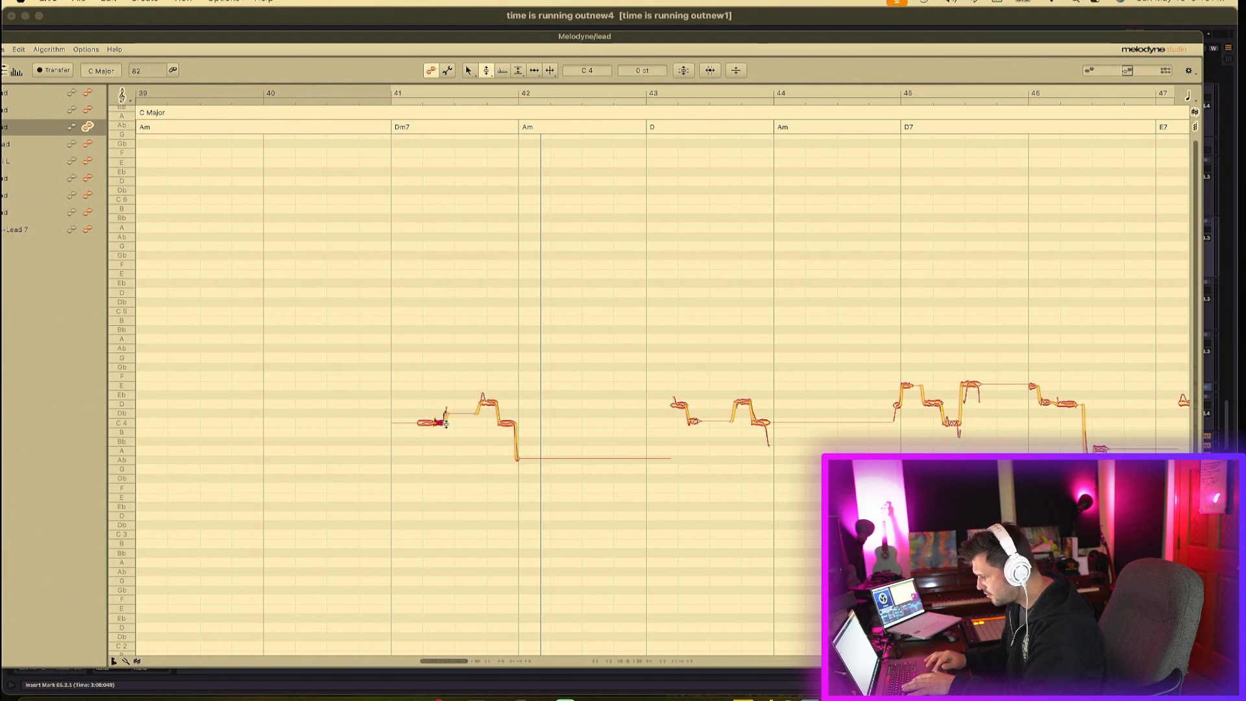
drag(447, 412, 452, 430)
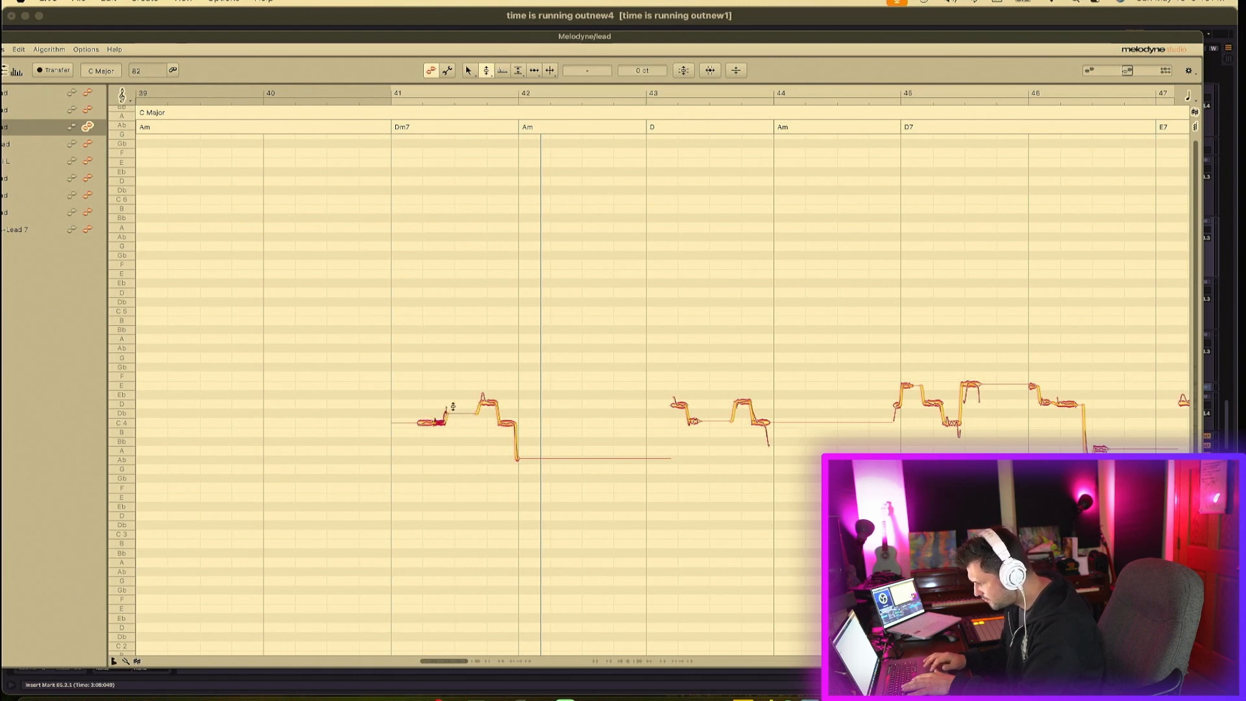
- Move the notes in the second half of bar 41 down to B3 and snap them to pitch
drag(445, 98, 456, 162)
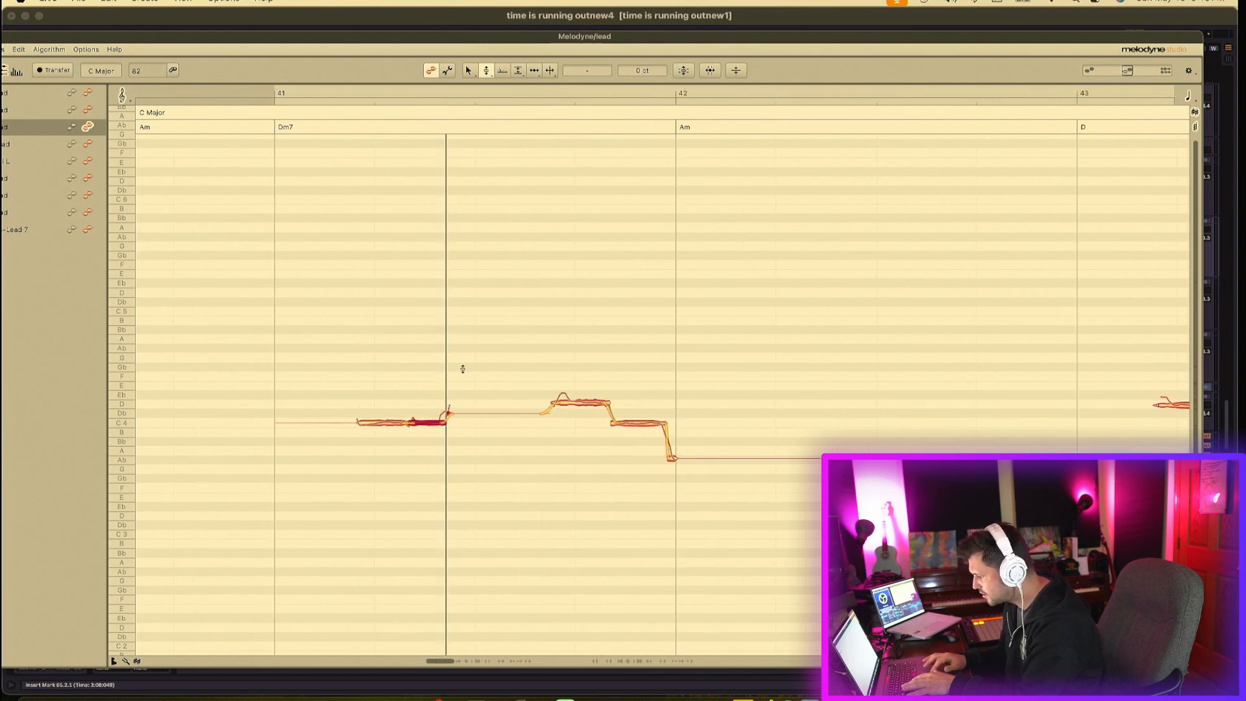
mouse_move(451, 418)
mouse_down()
mouse_move(459, 439)
mouse_move(436, 422)
mouse_up()
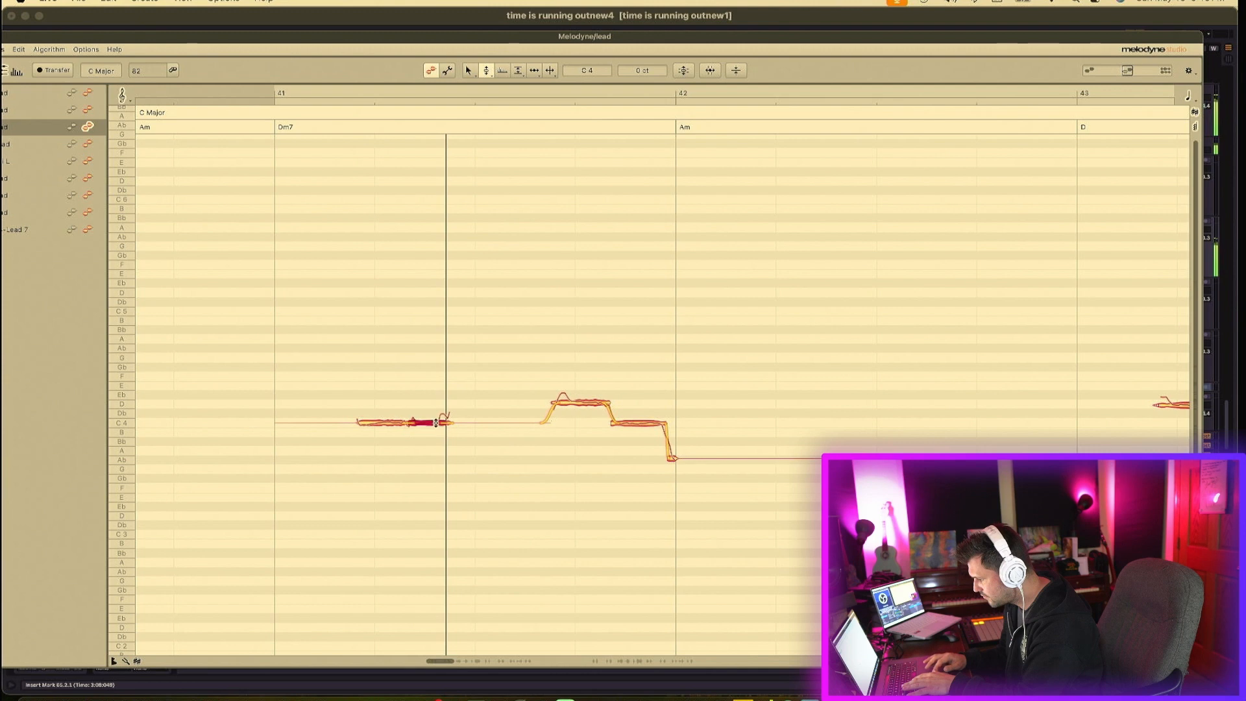
drag(581, 402, 578, 440)
double_click(582, 431)
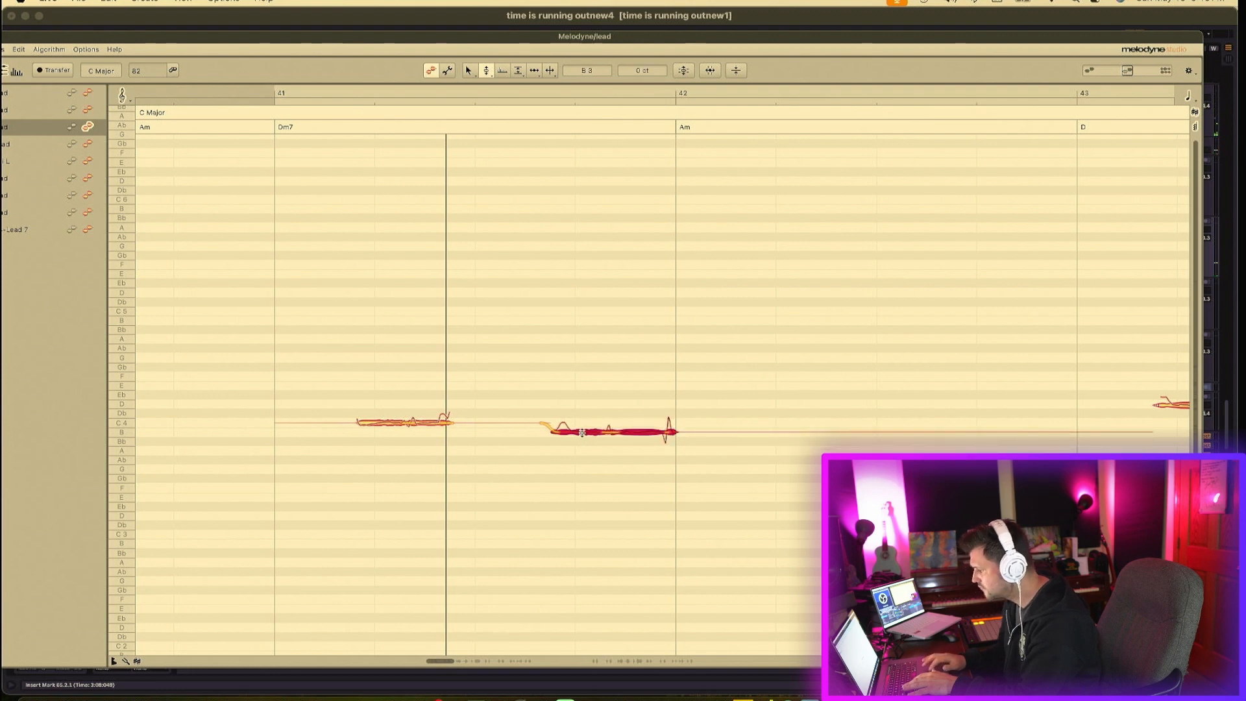
- Snap the note in the middle of bar 43 exactly onto C4
click(627, 386)
scroll(627, 386, right, 10)
drag(561, 378, 613, 427)
click(613, 447)
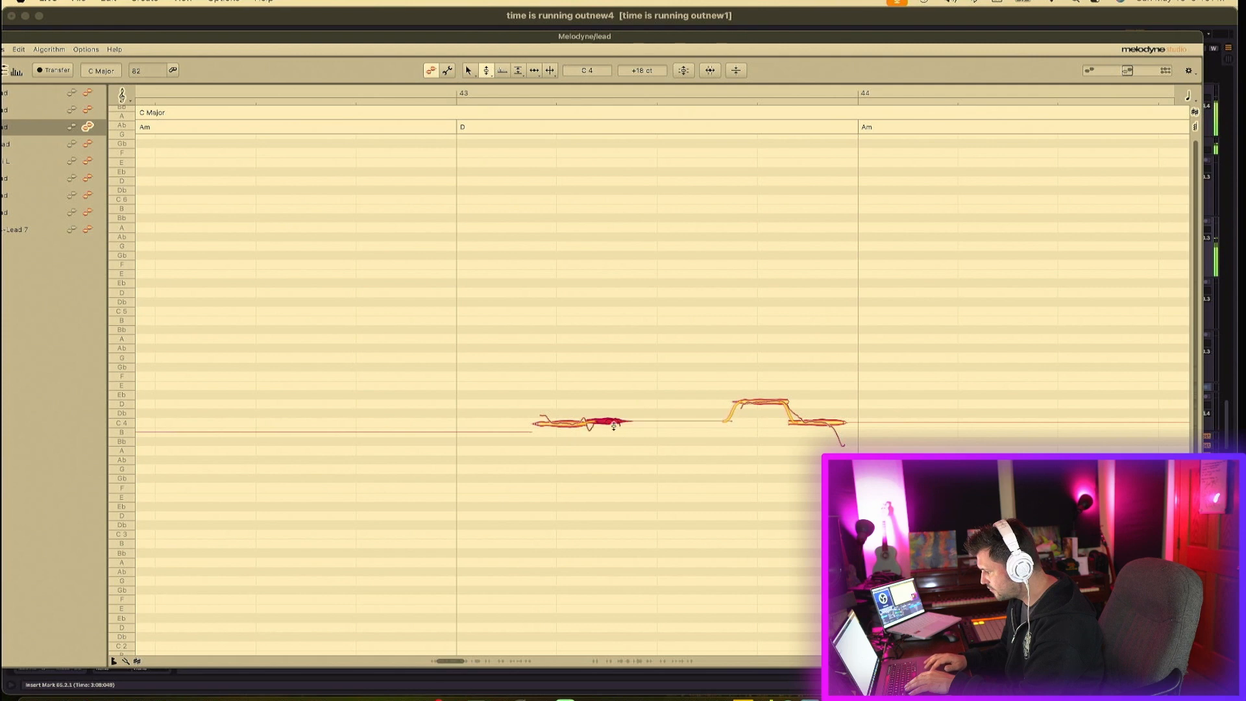
drag(527, 410, 608, 431)
double_click(607, 421)
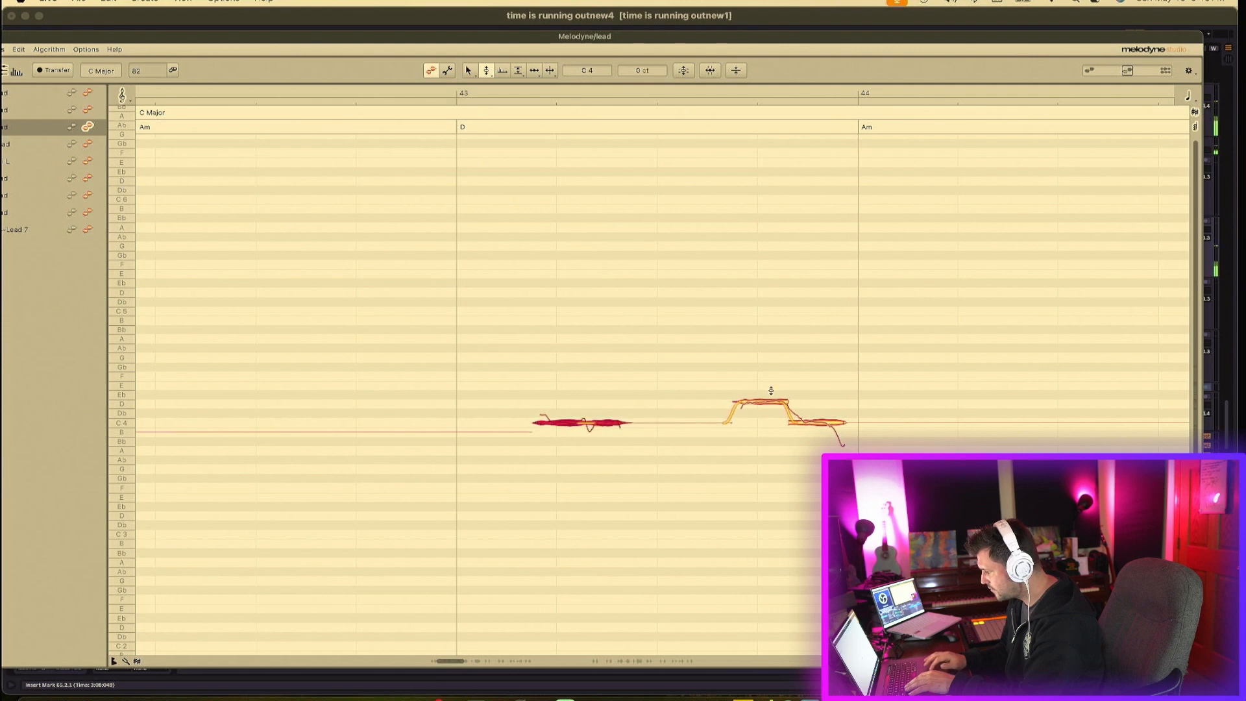
- Lower the two notes near the end of bar 43 to B3 and snap the first to pitch
drag(771, 401, 769, 431)
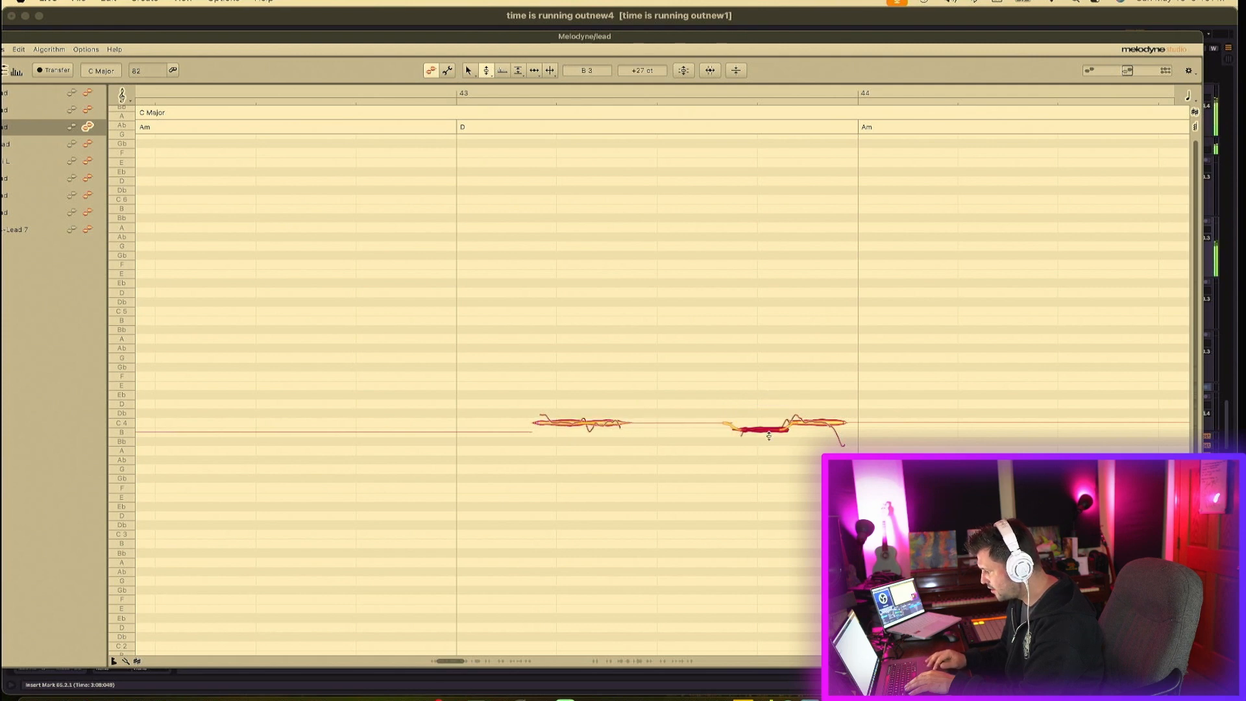
double_click(769, 431)
drag(823, 415, 823, 433)
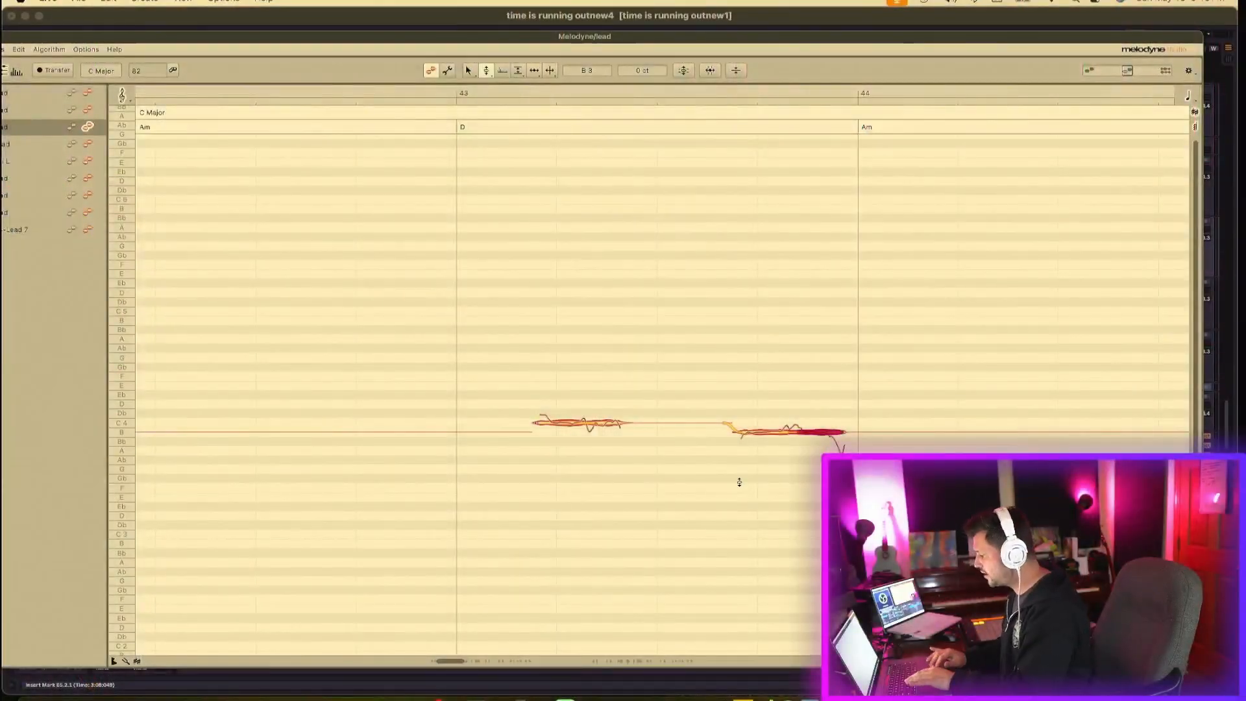
- Lower the opening notes of bar 45 down to C4
scroll(739, 482, right, 10)
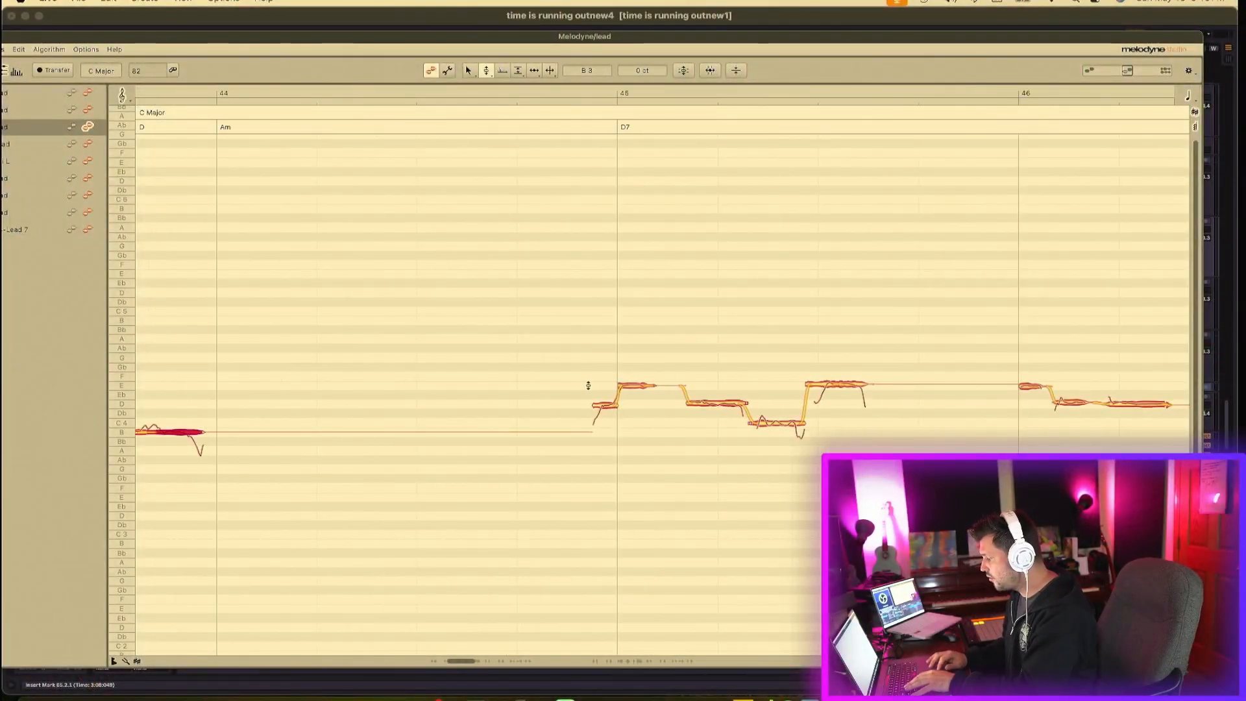
key(space)
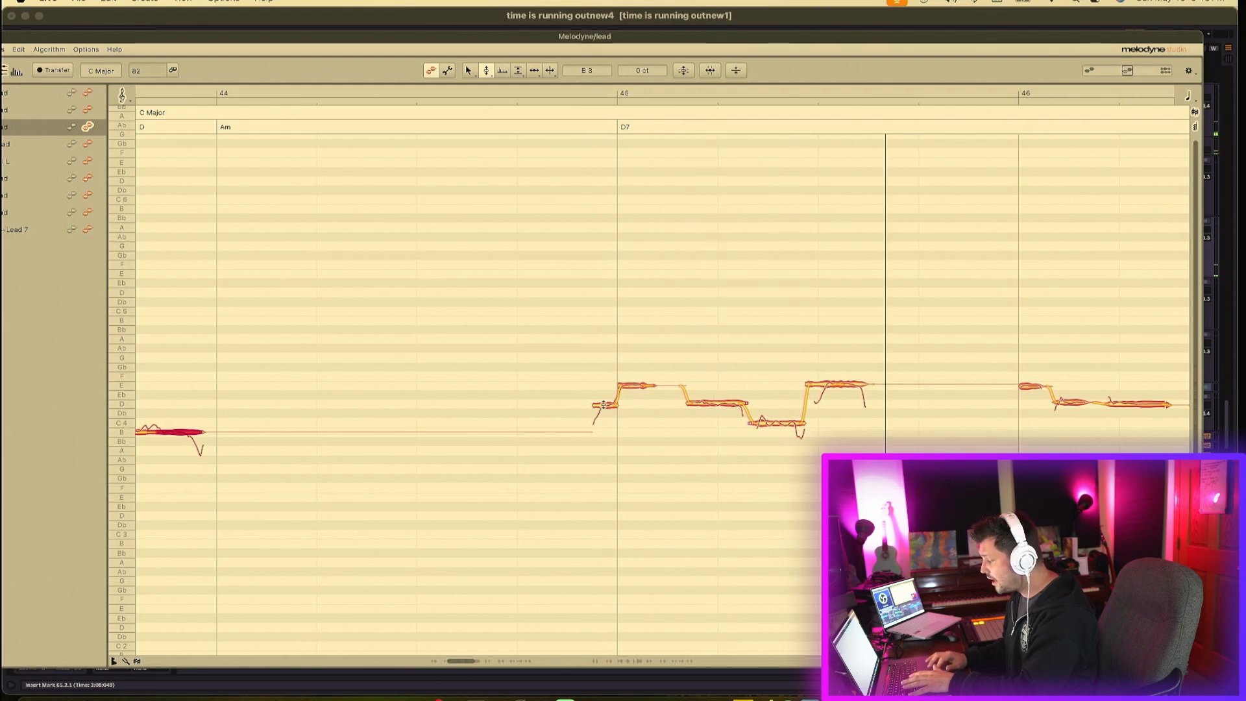
drag(604, 404, 700, 418)
click(776, 424)
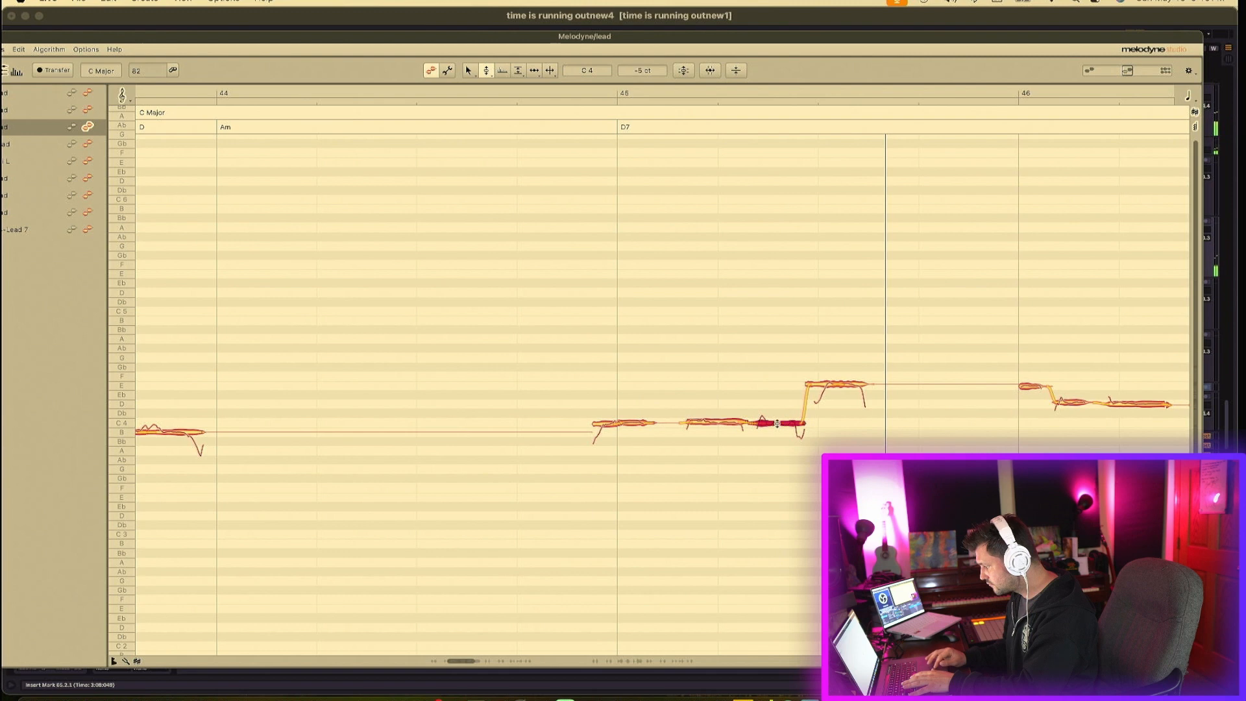
drag(777, 426, 779, 424)
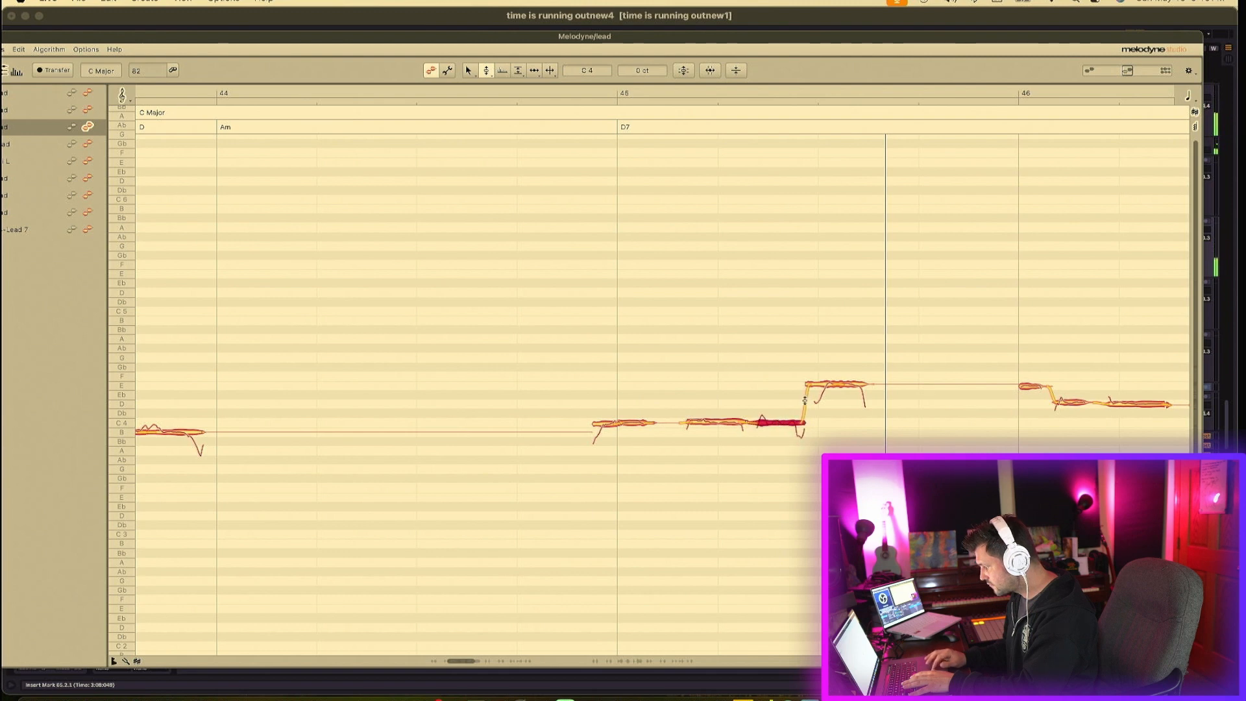
- Drop the high note in the middle of bar 45 to B3 and center the first note of bar 45 on C4
click(830, 383)
drag(850, 366, 852, 430)
key(space)
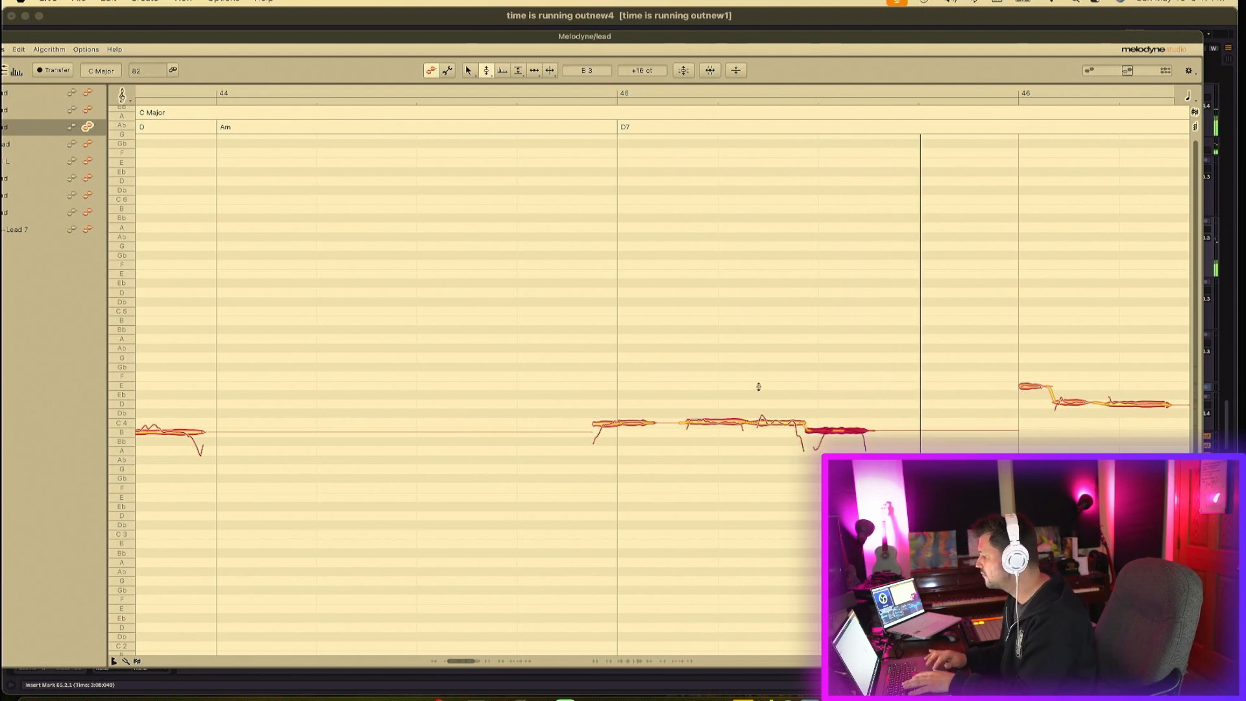
click(821, 392)
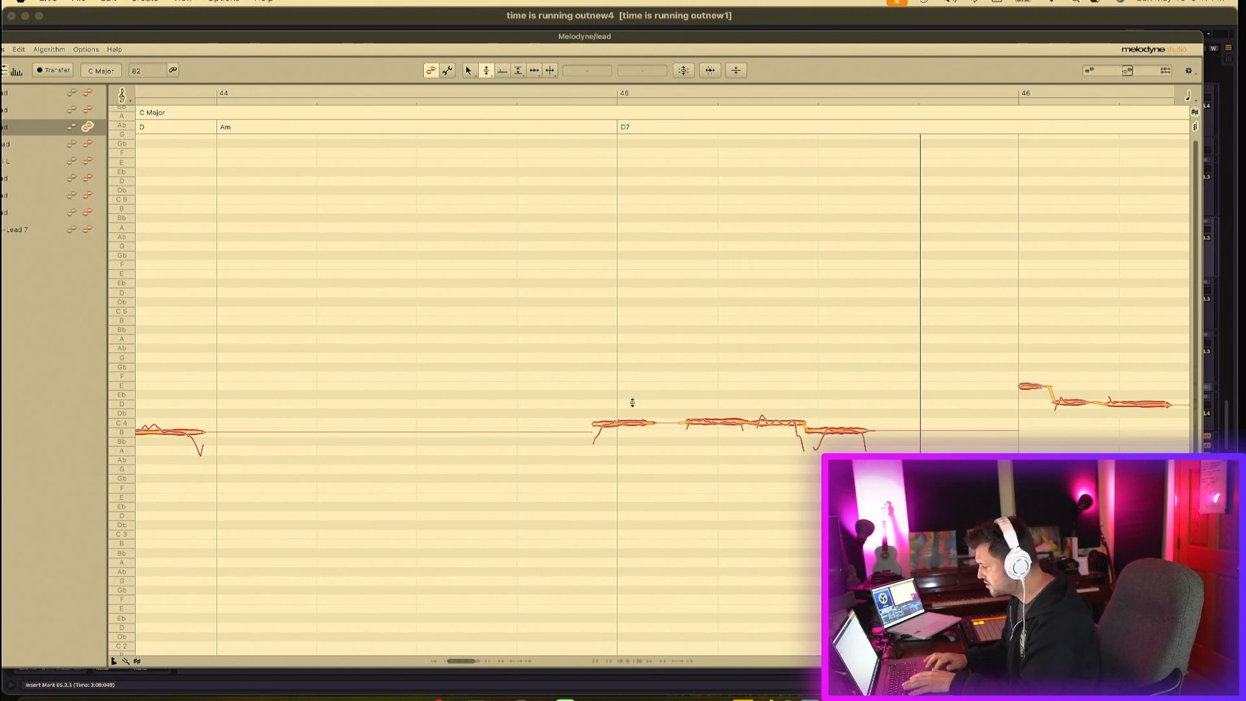
click(605, 423)
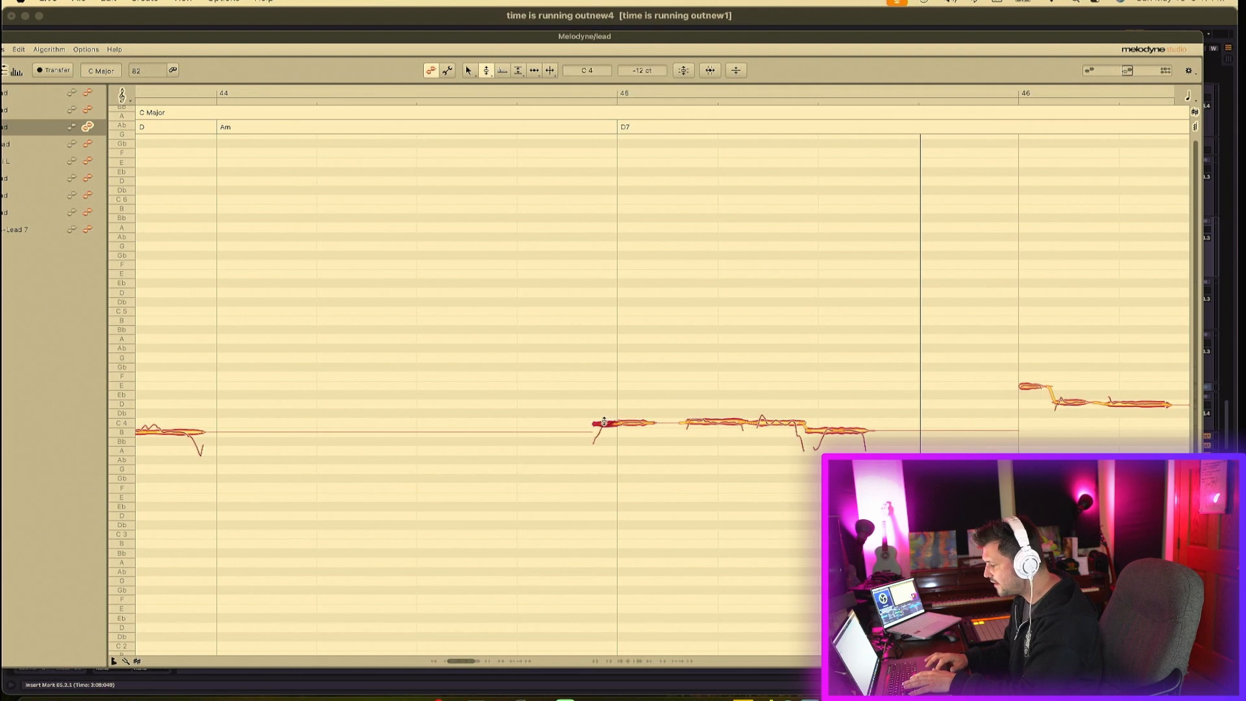
drag(604, 423, 605, 422)
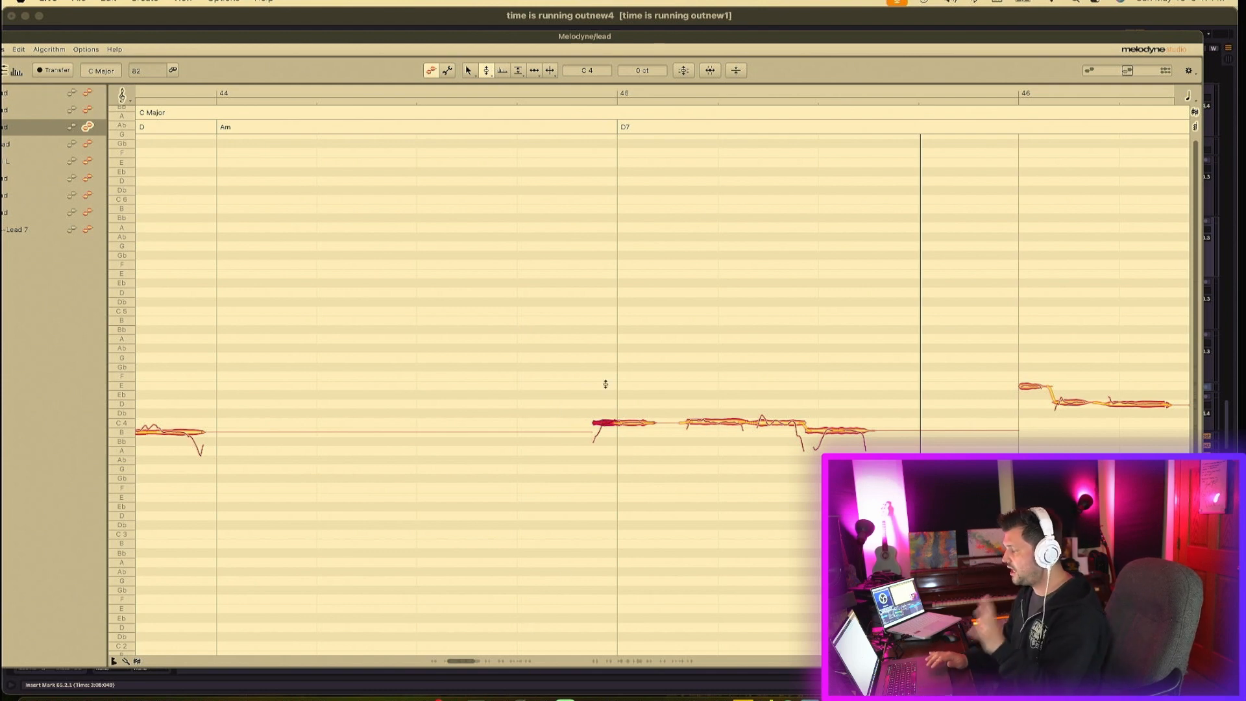
- Raise all notes of bar 46 up to E4, snap them to exact pitch, and play them back
scroll(605, 384, right, 5)
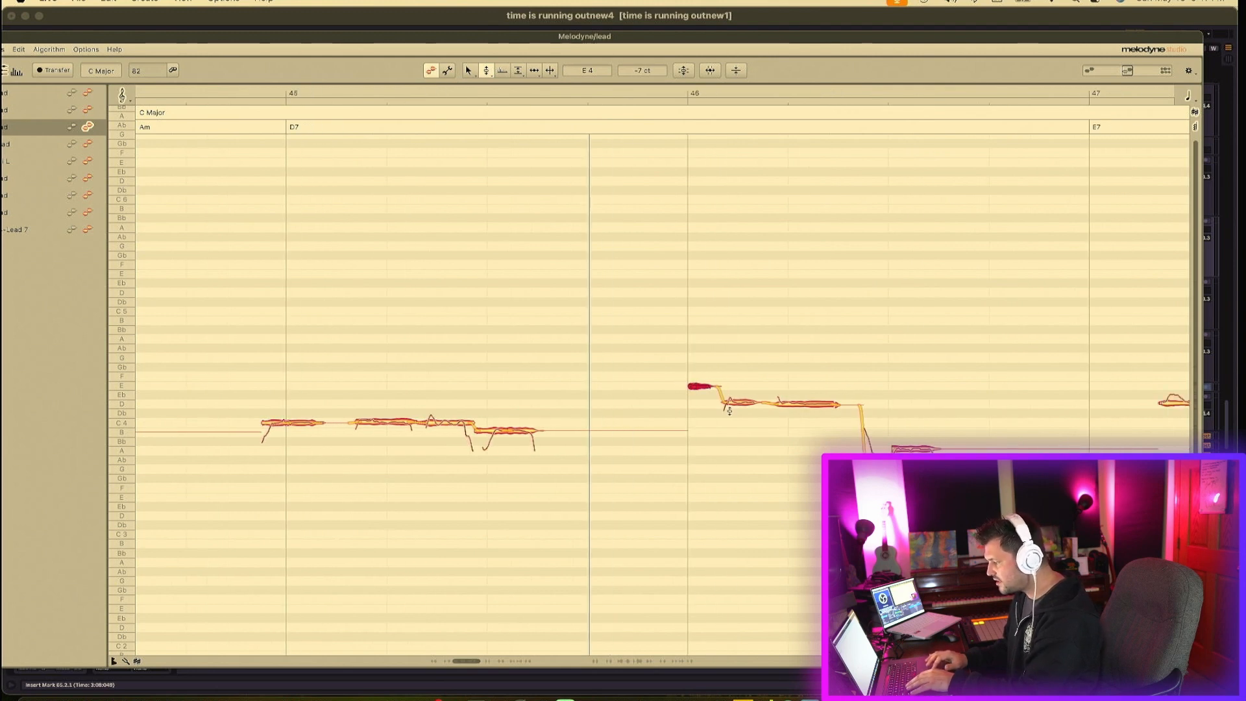
mouse_move(739, 404)
mouse_down()
mouse_move(738, 371)
mouse_move(738, 385)
mouse_up()
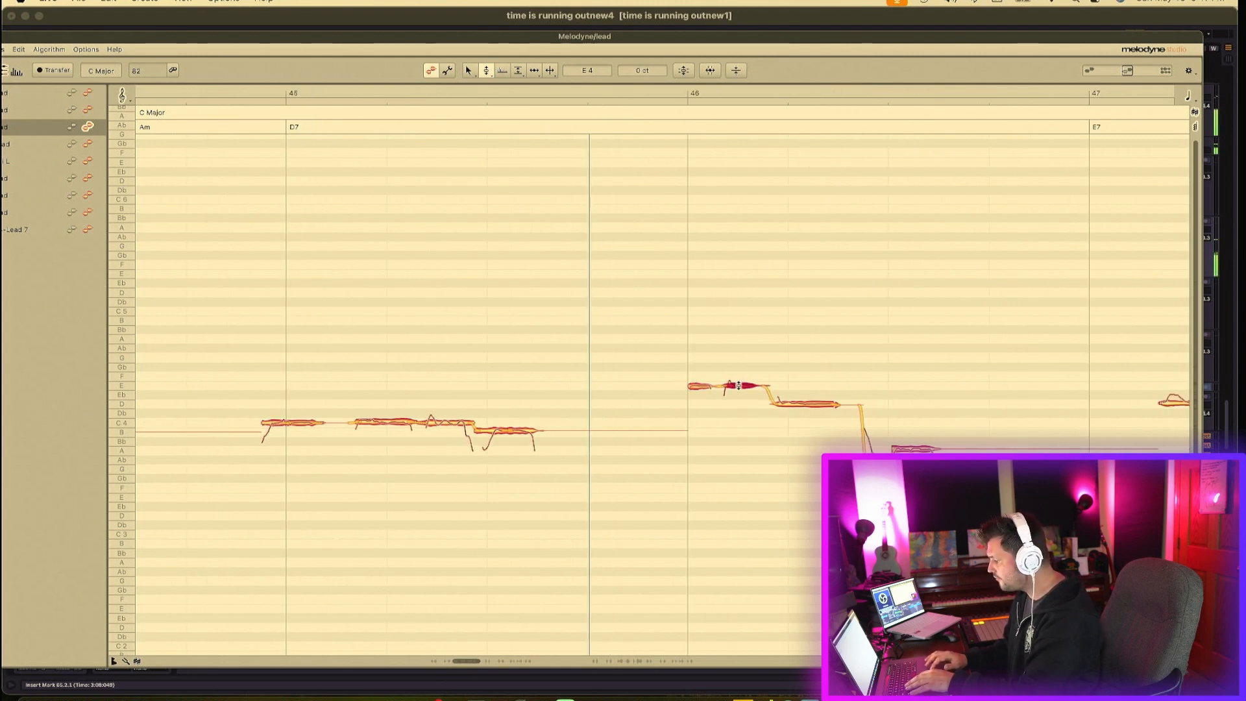
drag(811, 404, 837, 388)
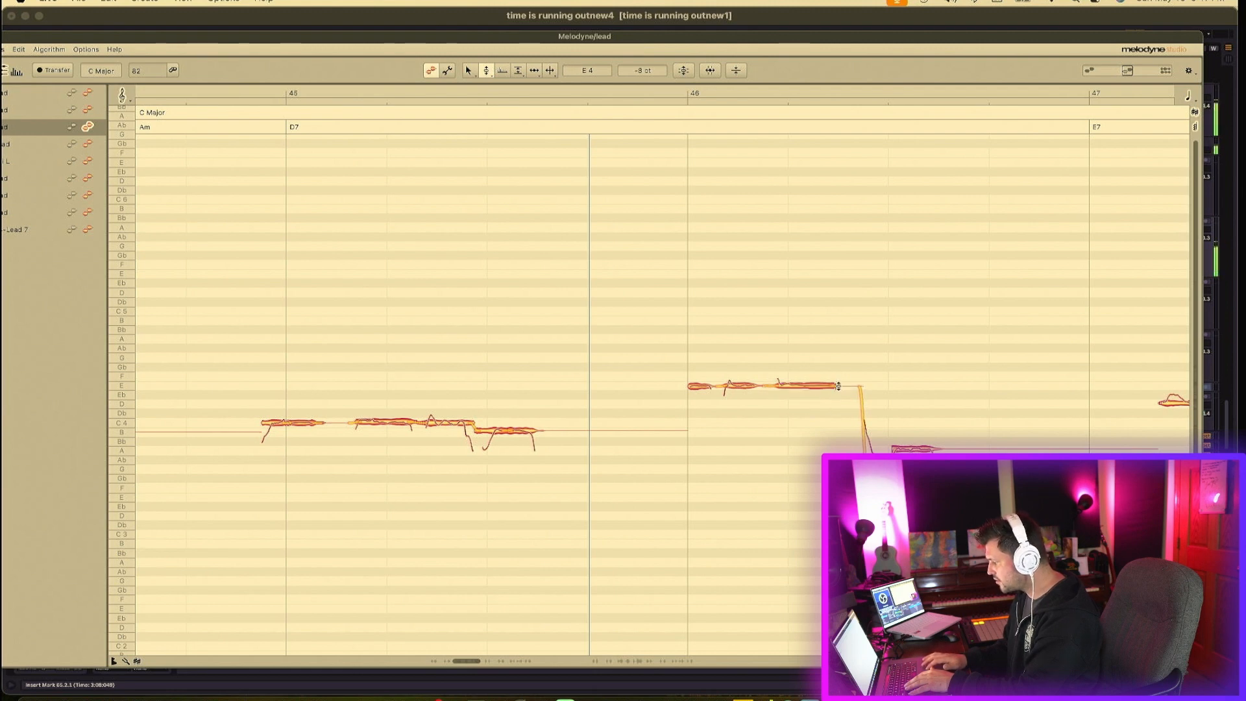
drag(873, 444, 875, 386)
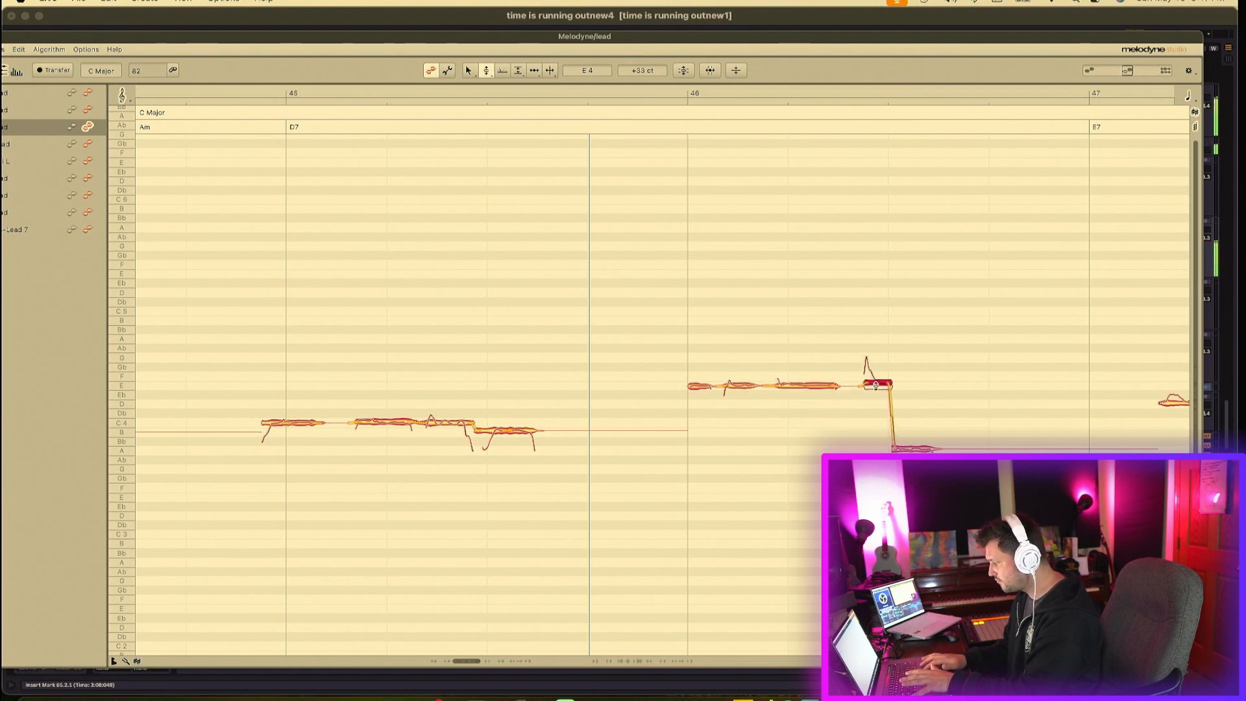
drag(914, 448, 913, 384)
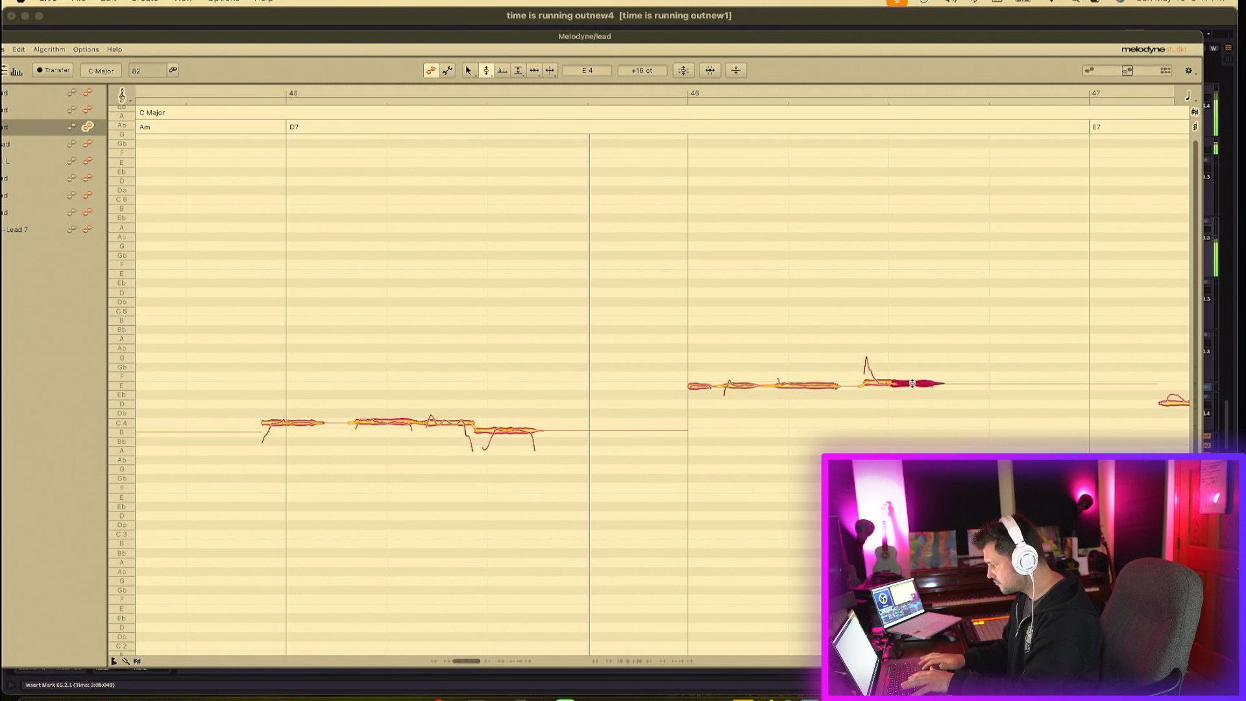
drag(689, 358, 943, 397)
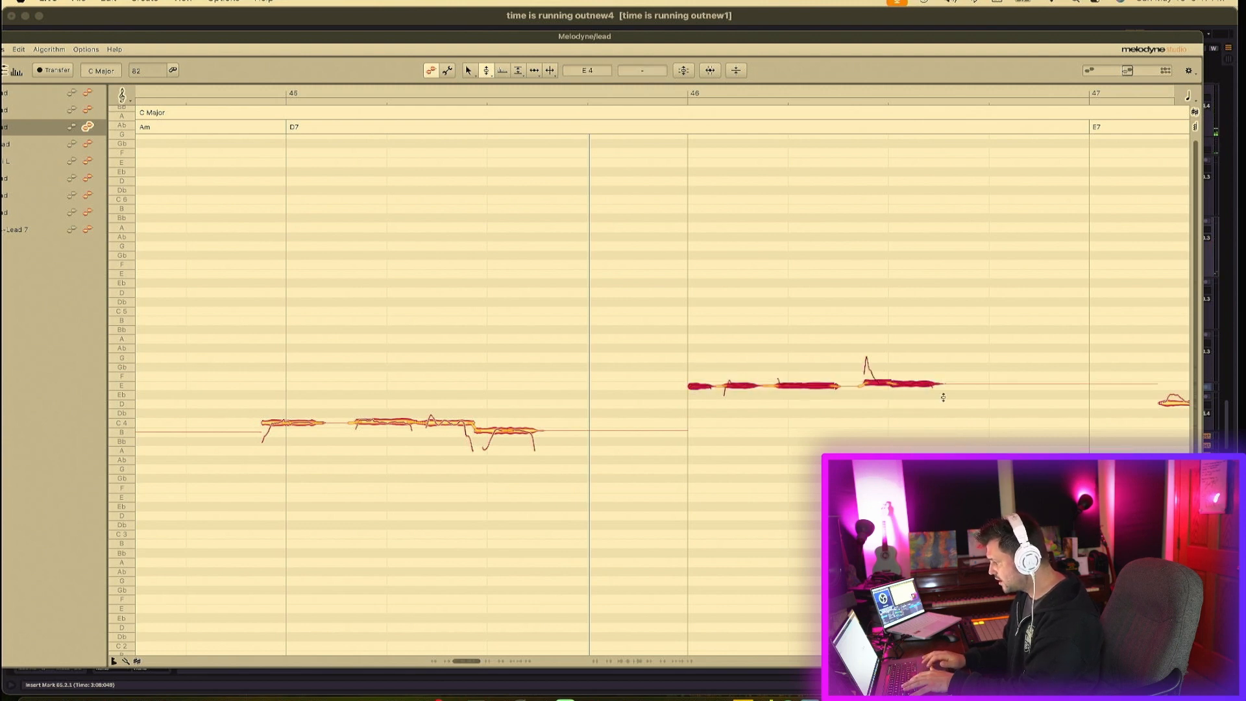
double_click(922, 381)
key(space)
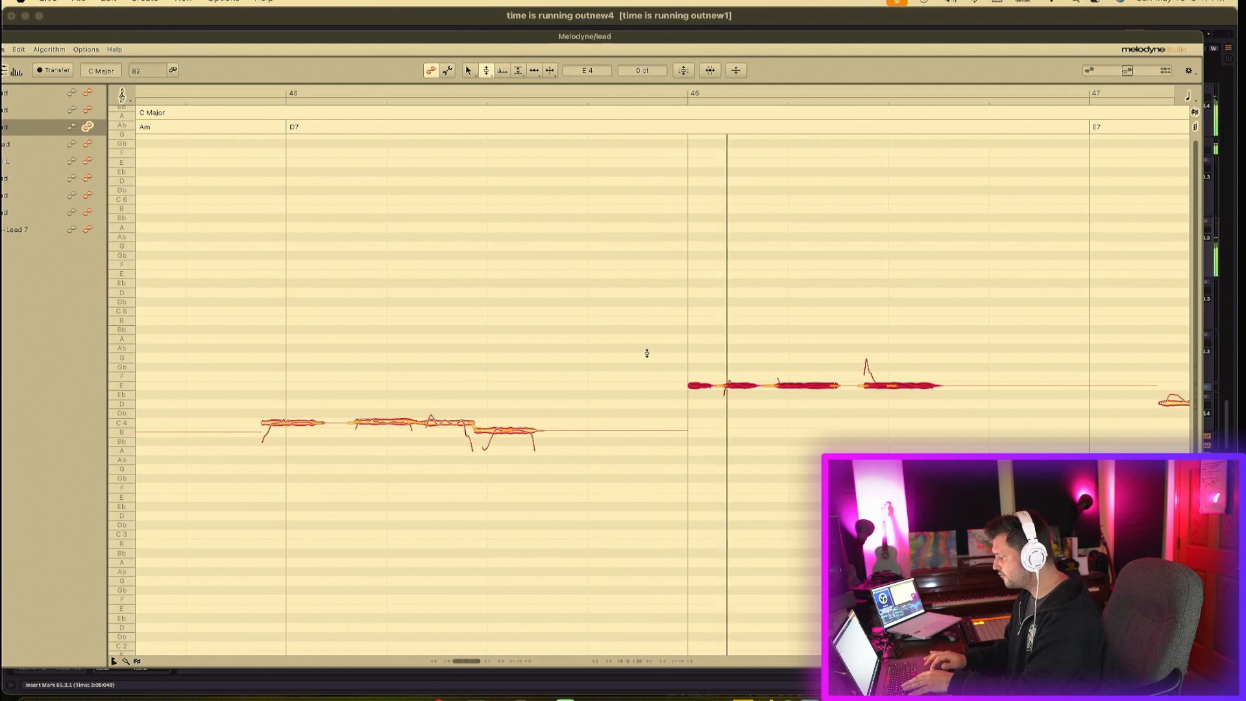
key(space)
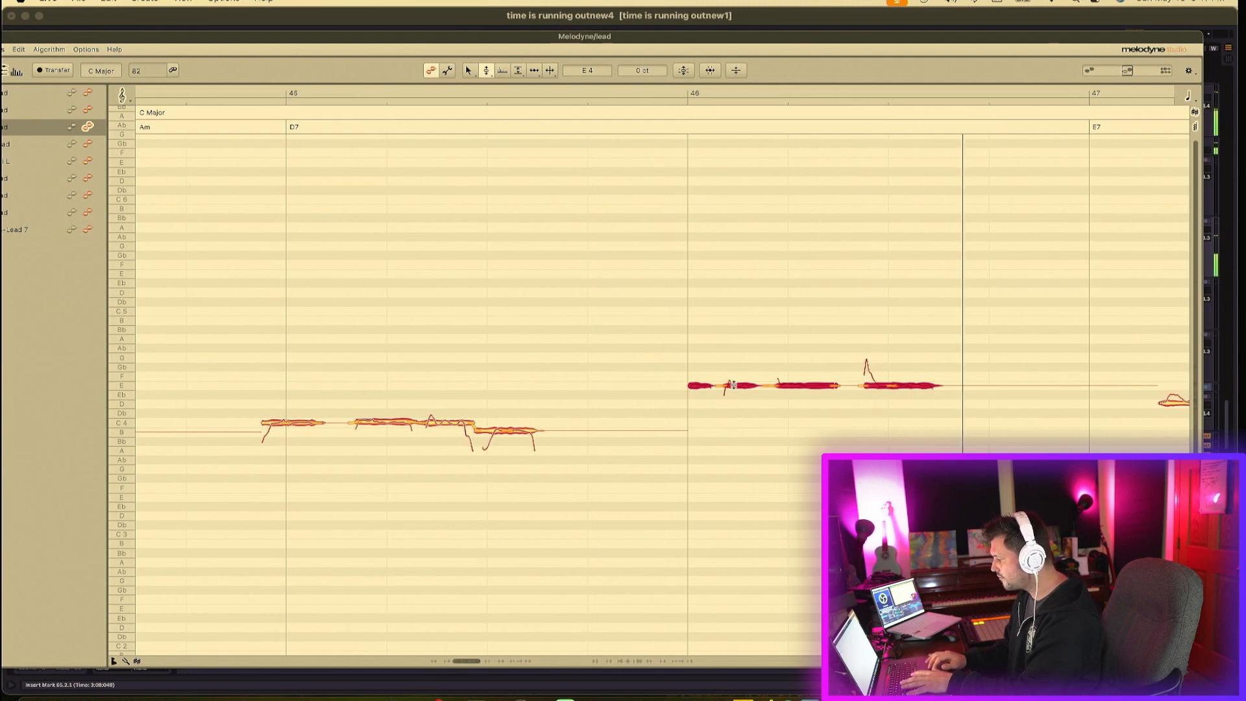
- Lower the opening notes of bar 47 to C4 and the following note to B3, undoing the move of the high E note
scroll(697, 374, right, 6)
scroll(730, 384, right, 4)
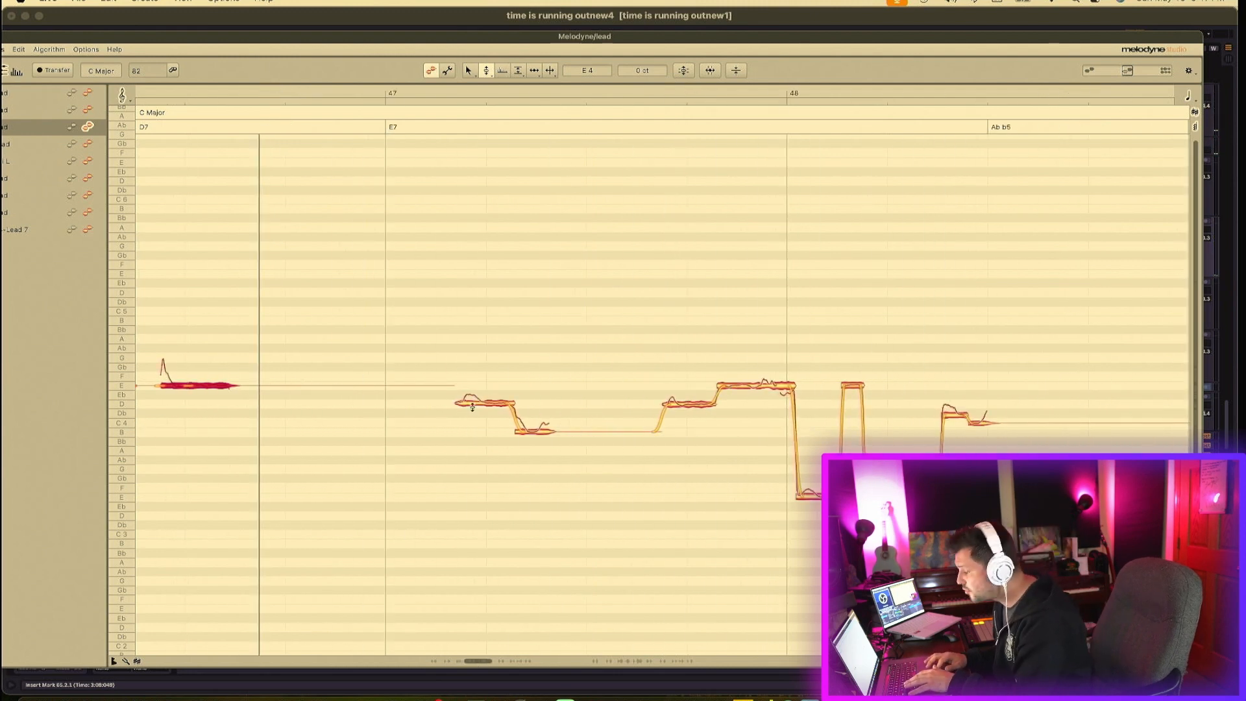
drag(470, 403, 532, 423)
click(533, 432)
drag(682, 408, 686, 431)
drag(740, 382, 741, 430)
key(super+z)
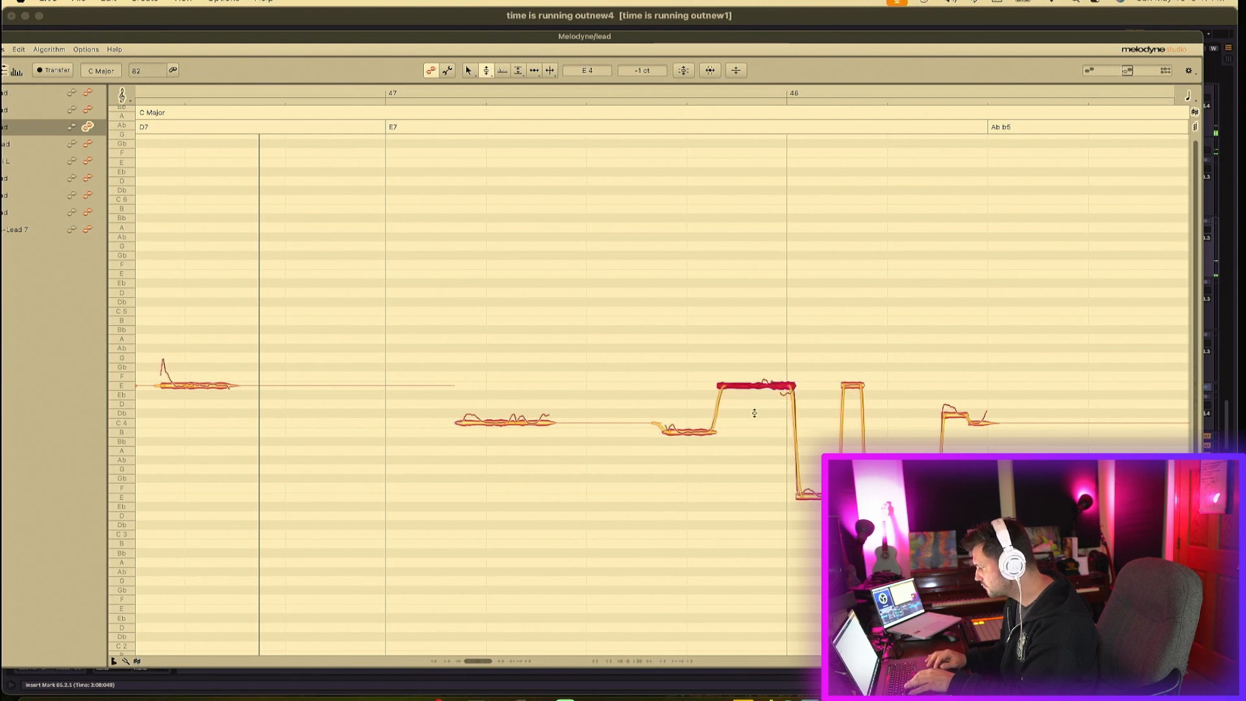
- Split the long E4 note at the end of bar 47, lower its first part to B3, and play it back
click(550, 70)
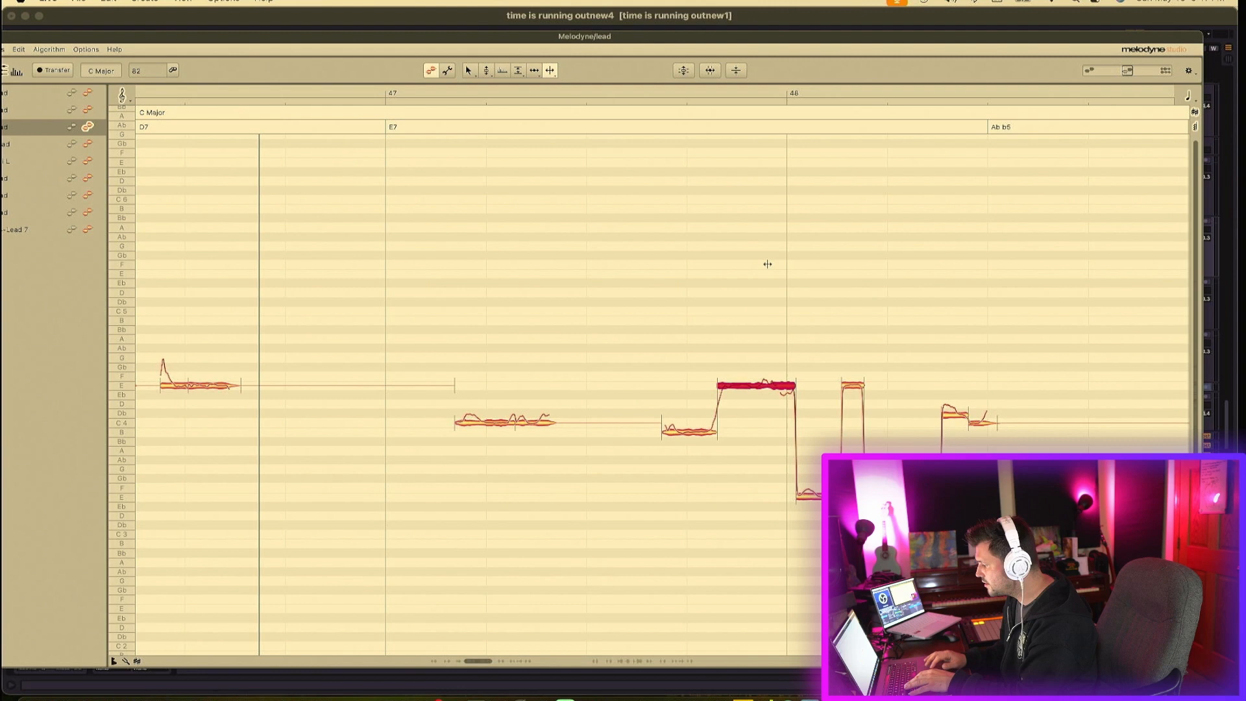
double_click(770, 384)
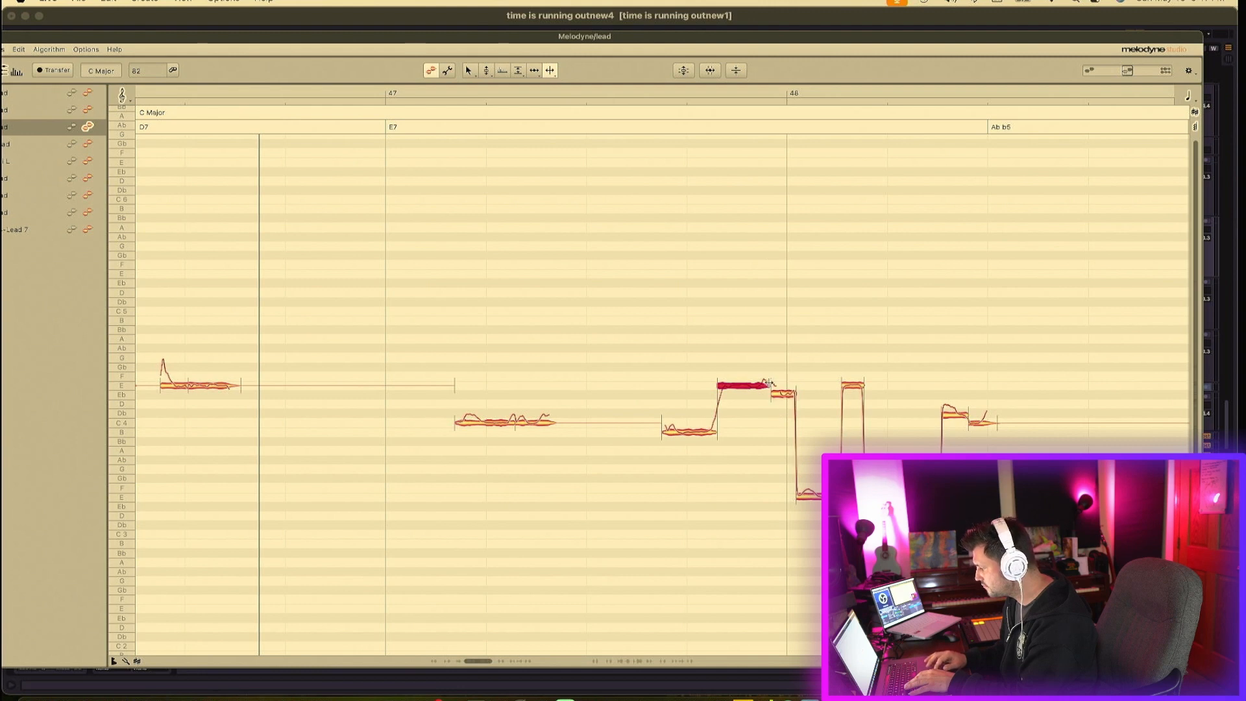
click(485, 72)
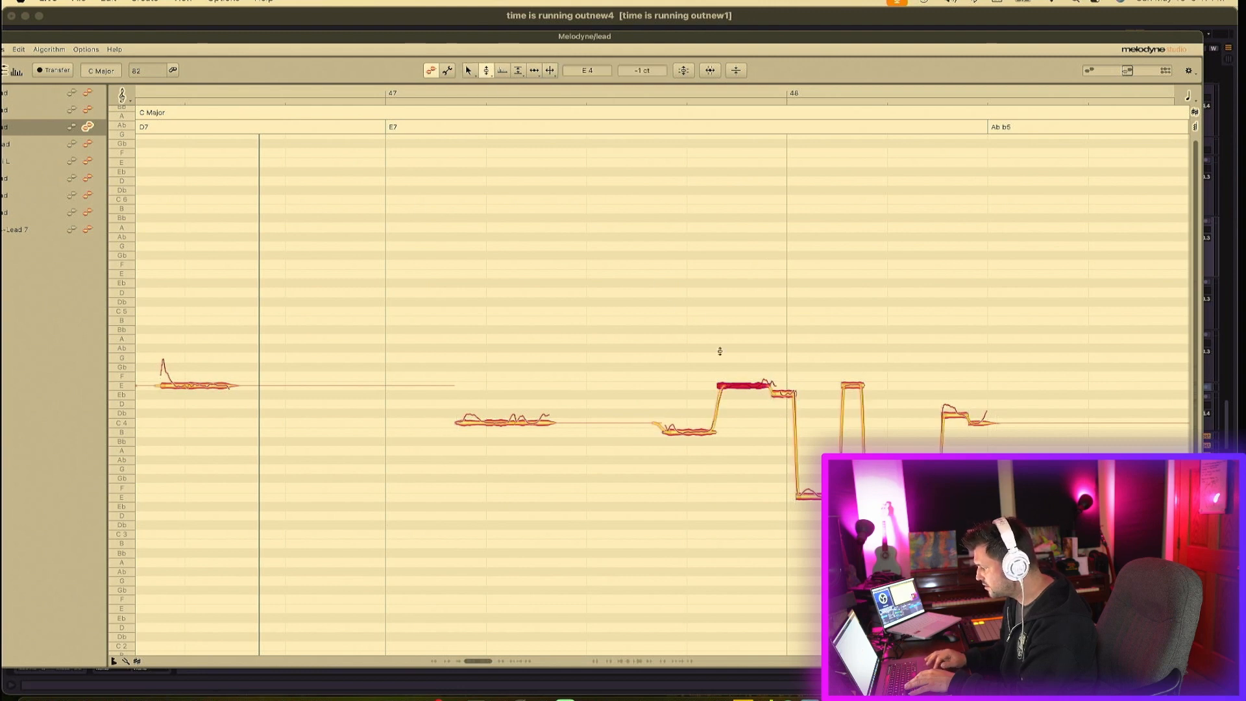
drag(743, 385, 743, 429)
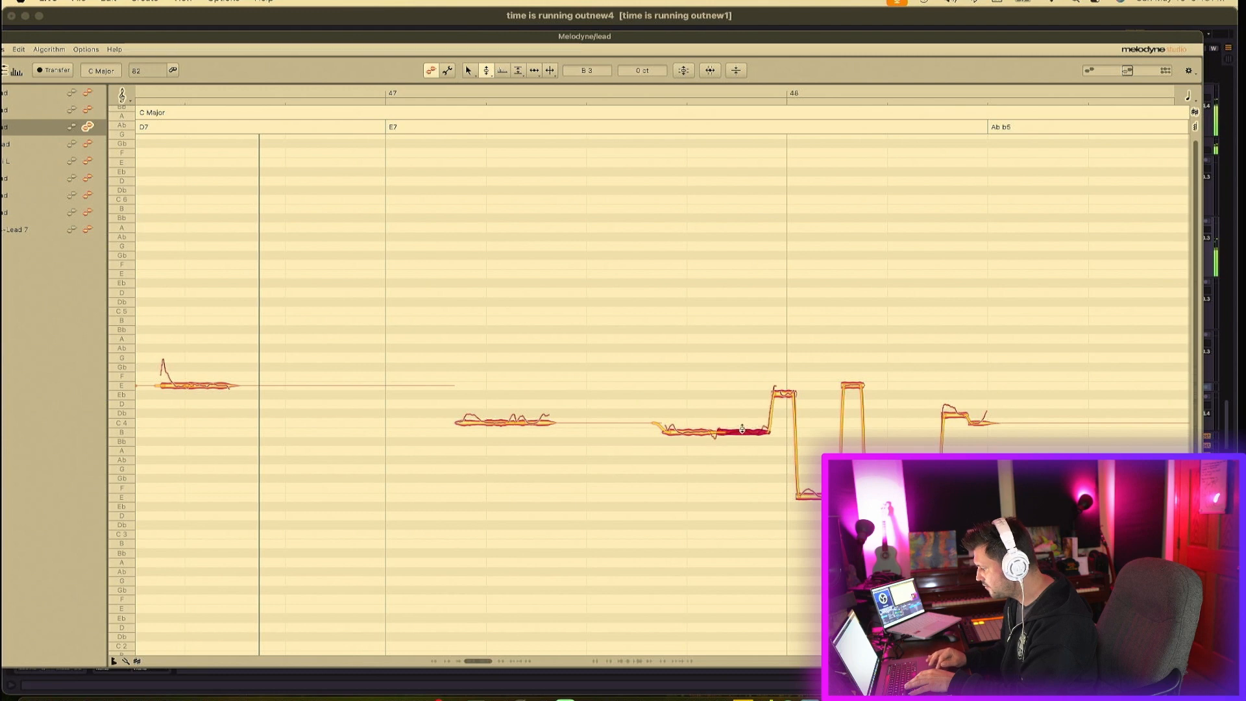
key(space)
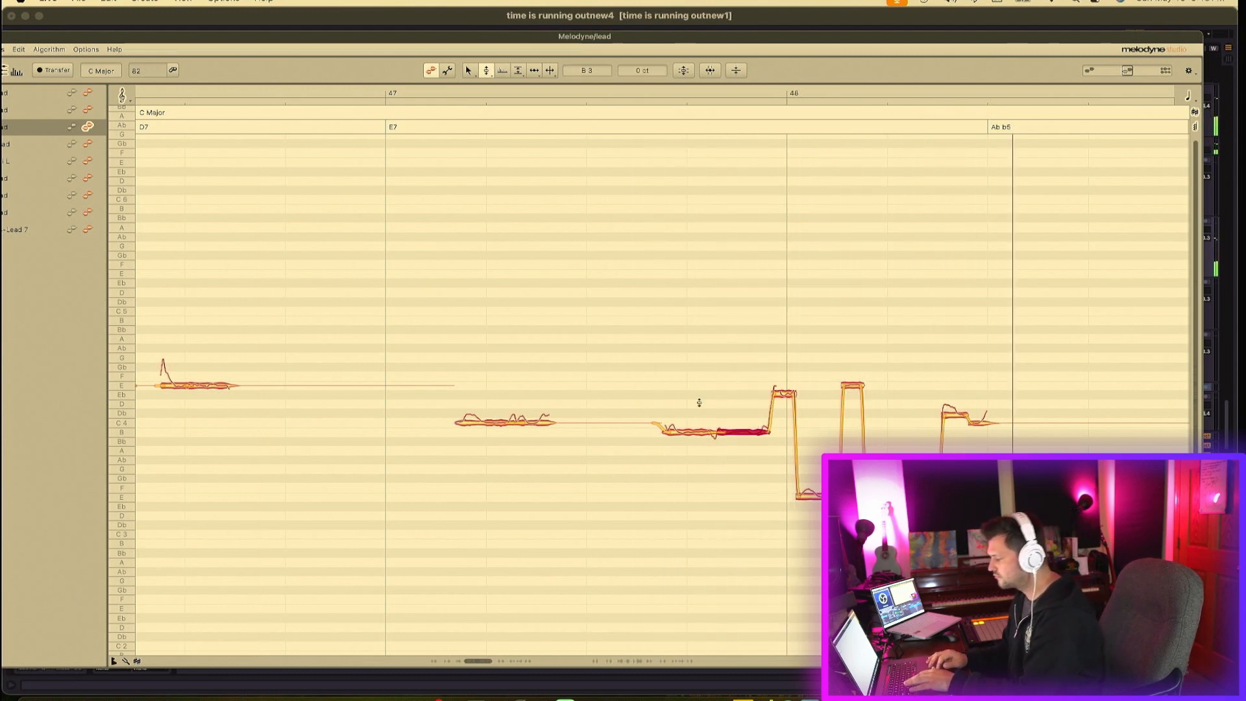
- Select the lead notes from bar 41 to bar 47 and switch to the lead track in the arrangement
scroll(700, 402, left, 1)
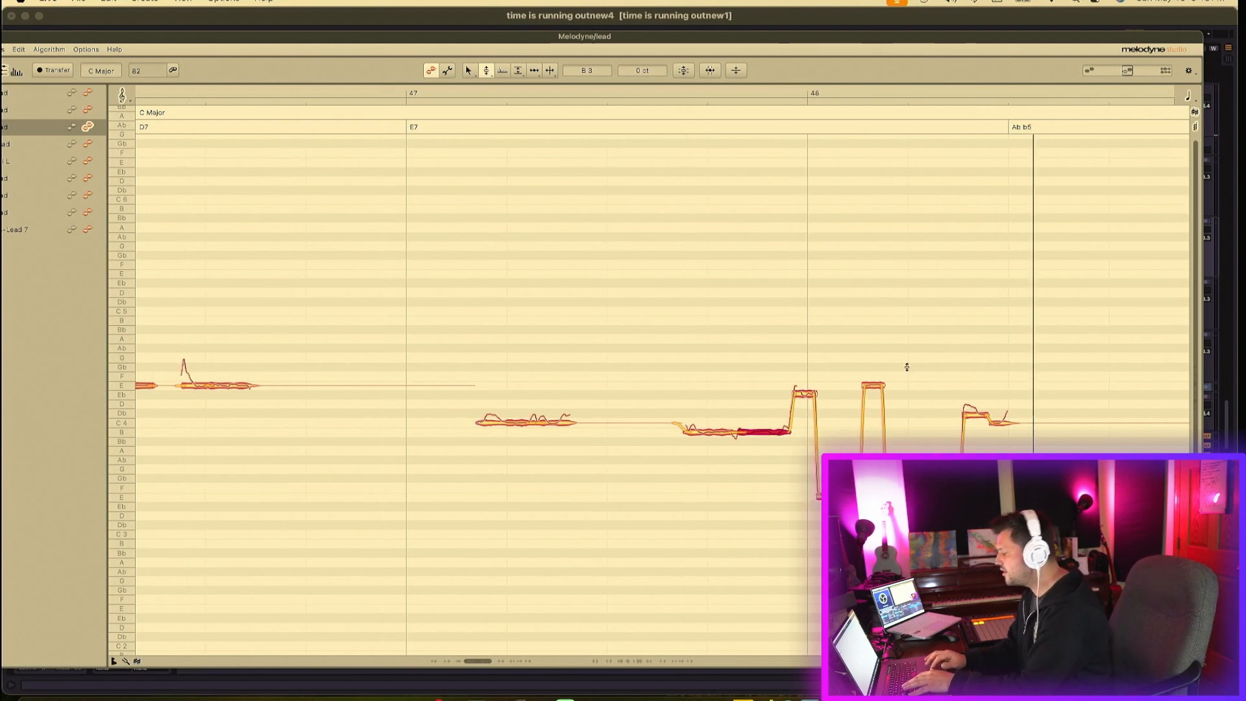
click(801, 352)
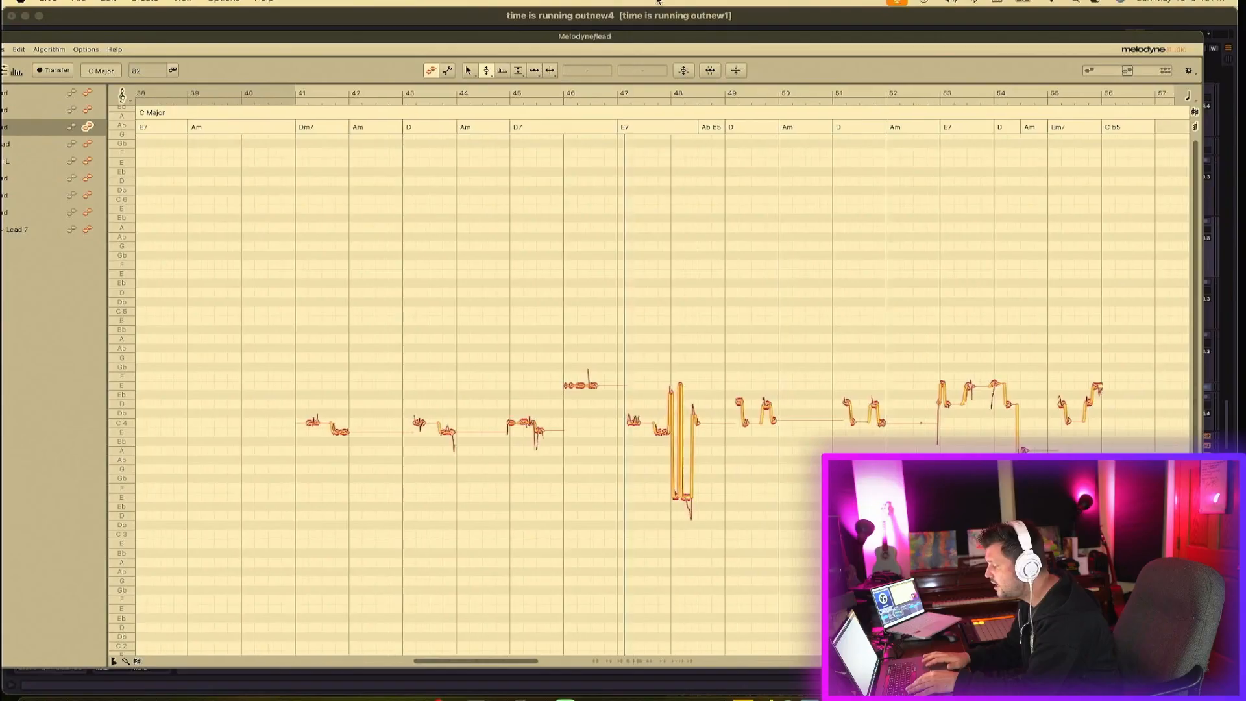
drag(288, 386, 665, 500)
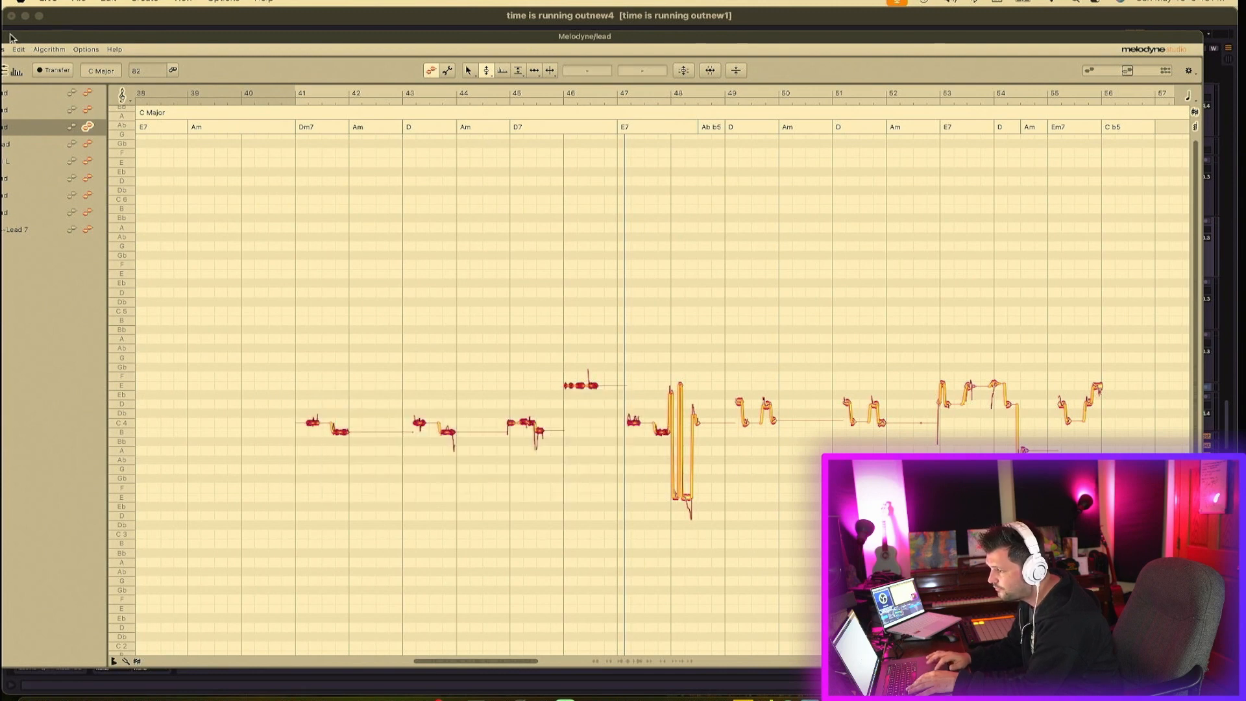
drag(7, 38, 74, 33)
click(42, 32)
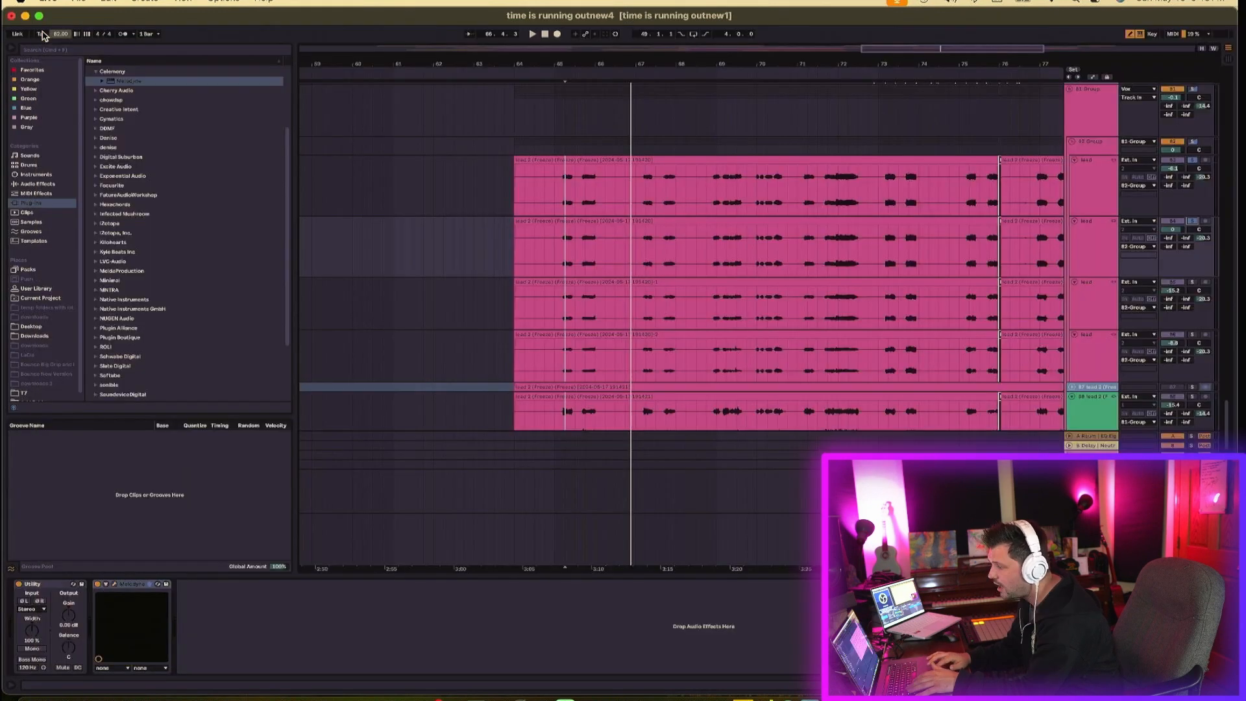
click(1085, 264)
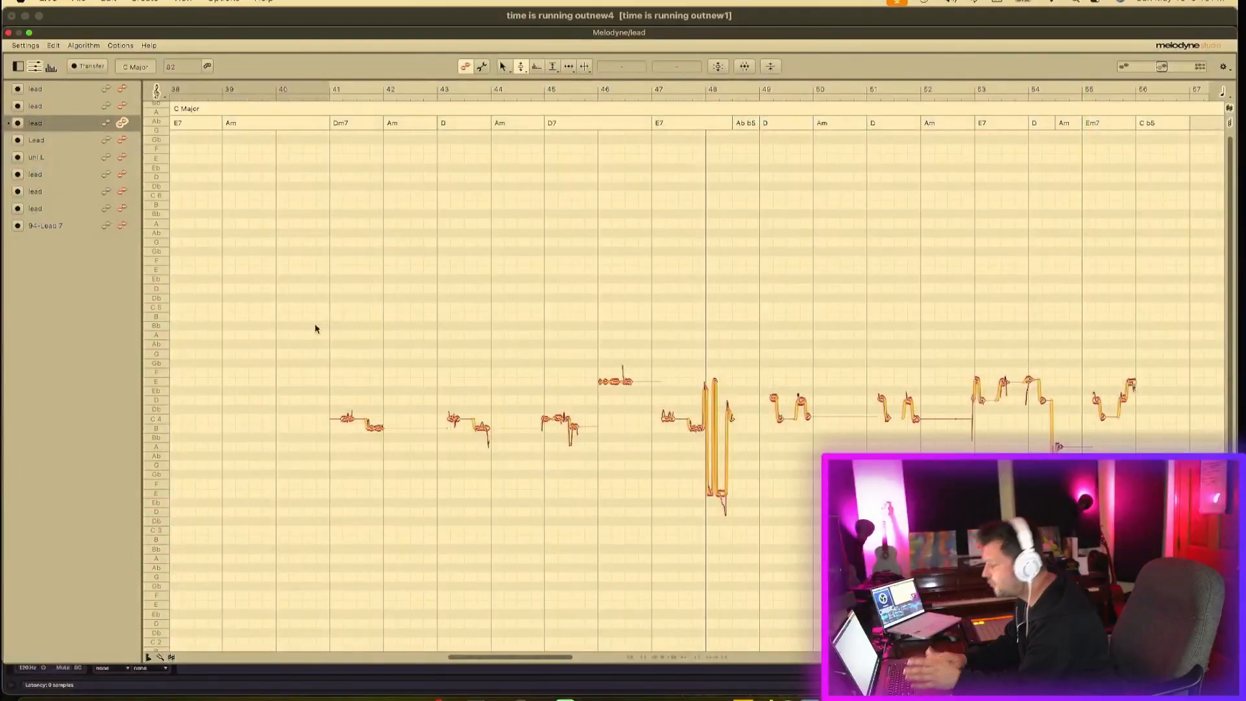
- Raise the notes of bars 41 to 47 by an octave and paste a copy back at the original pitch
drag(295, 337, 698, 488)
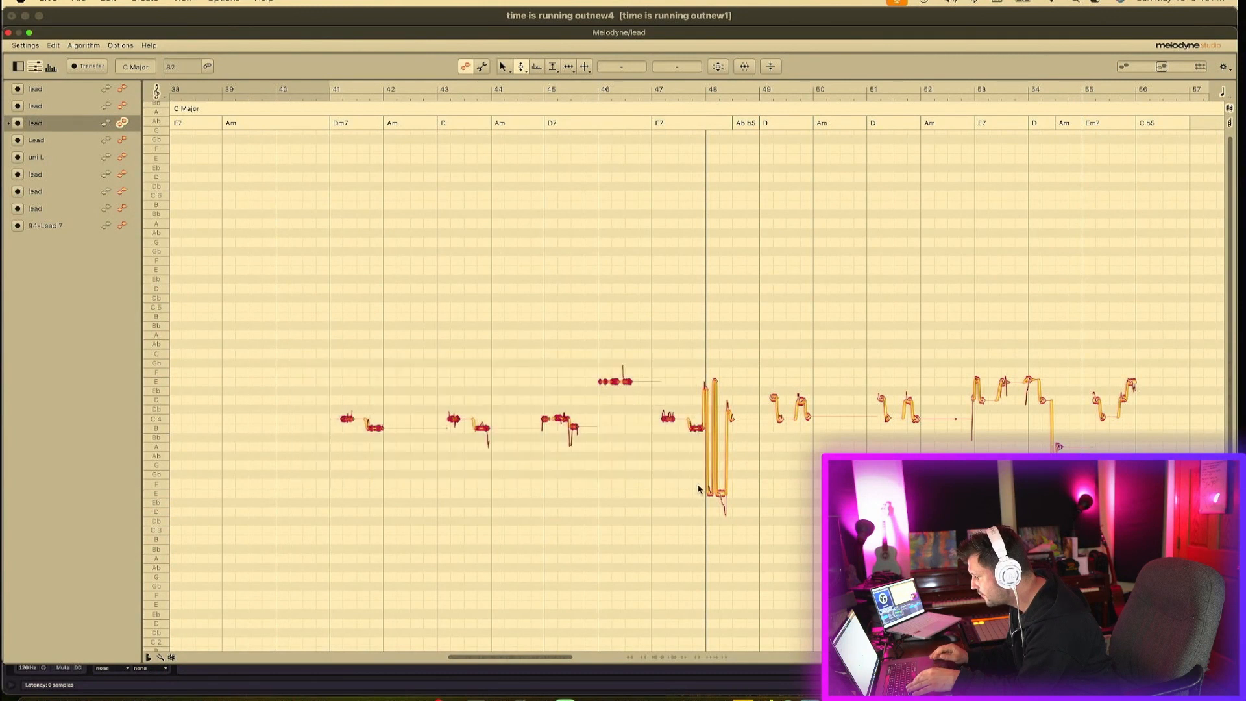
key(space)
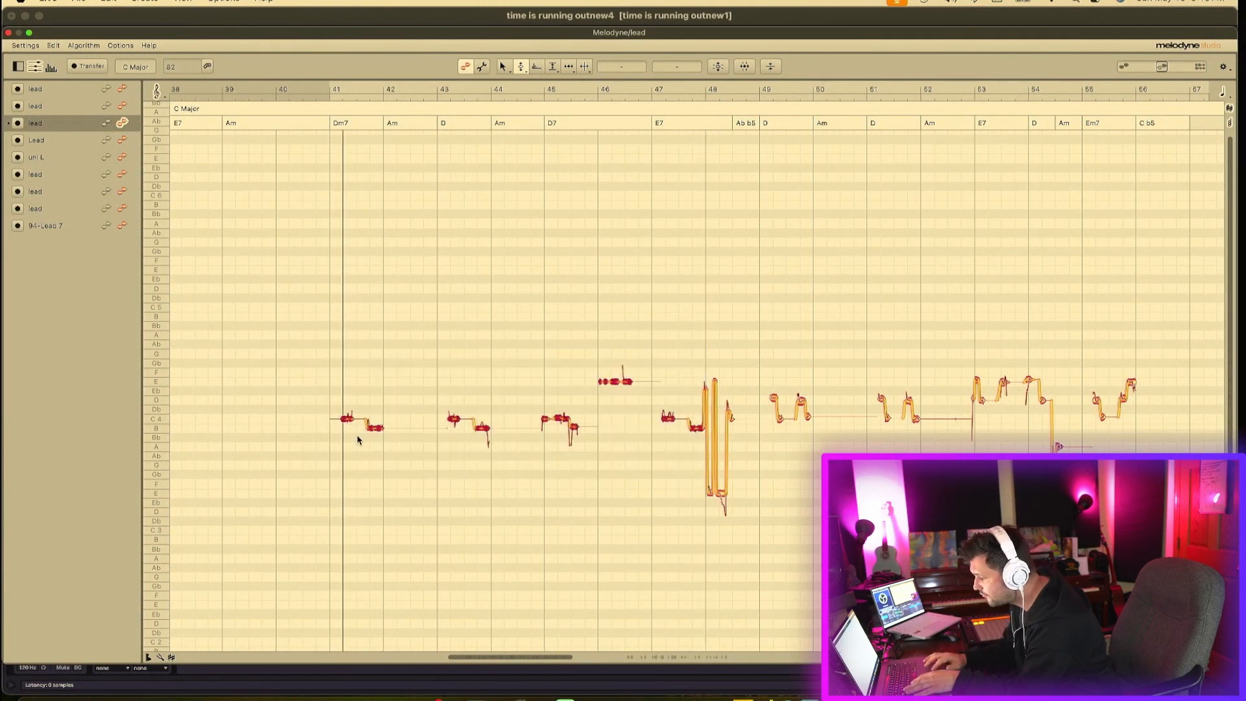
drag(347, 419, 357, 308)
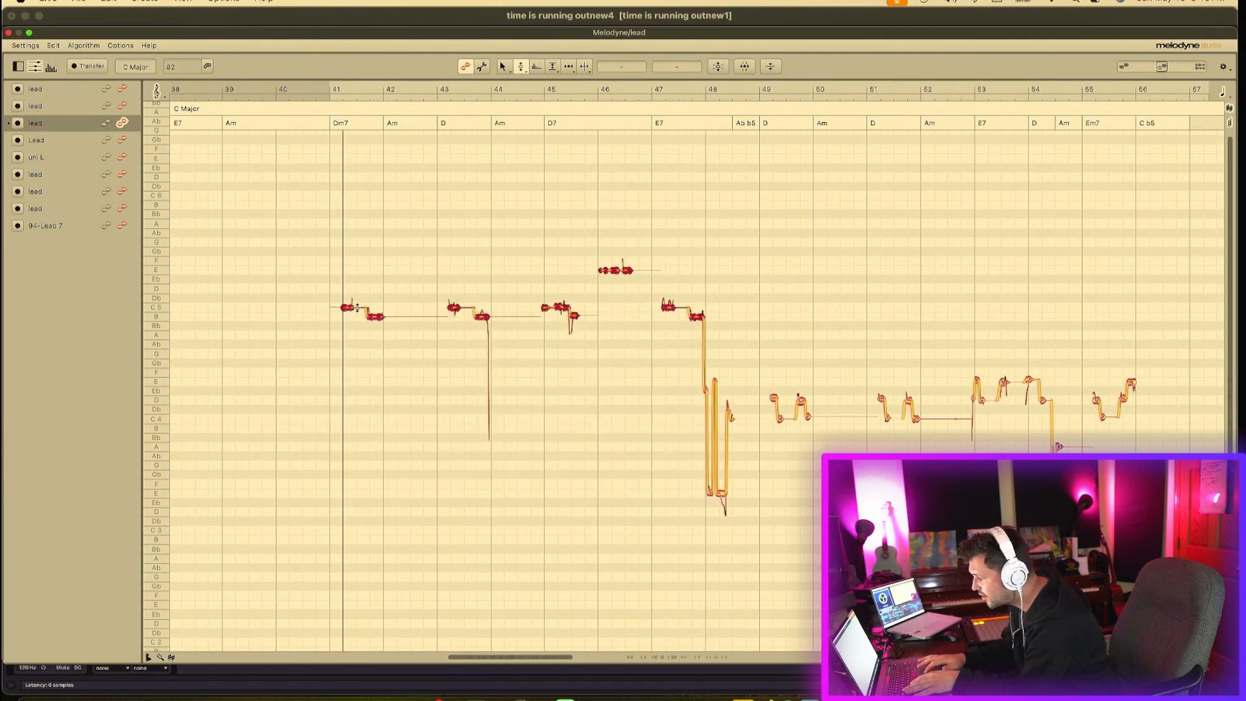
click(339, 437)
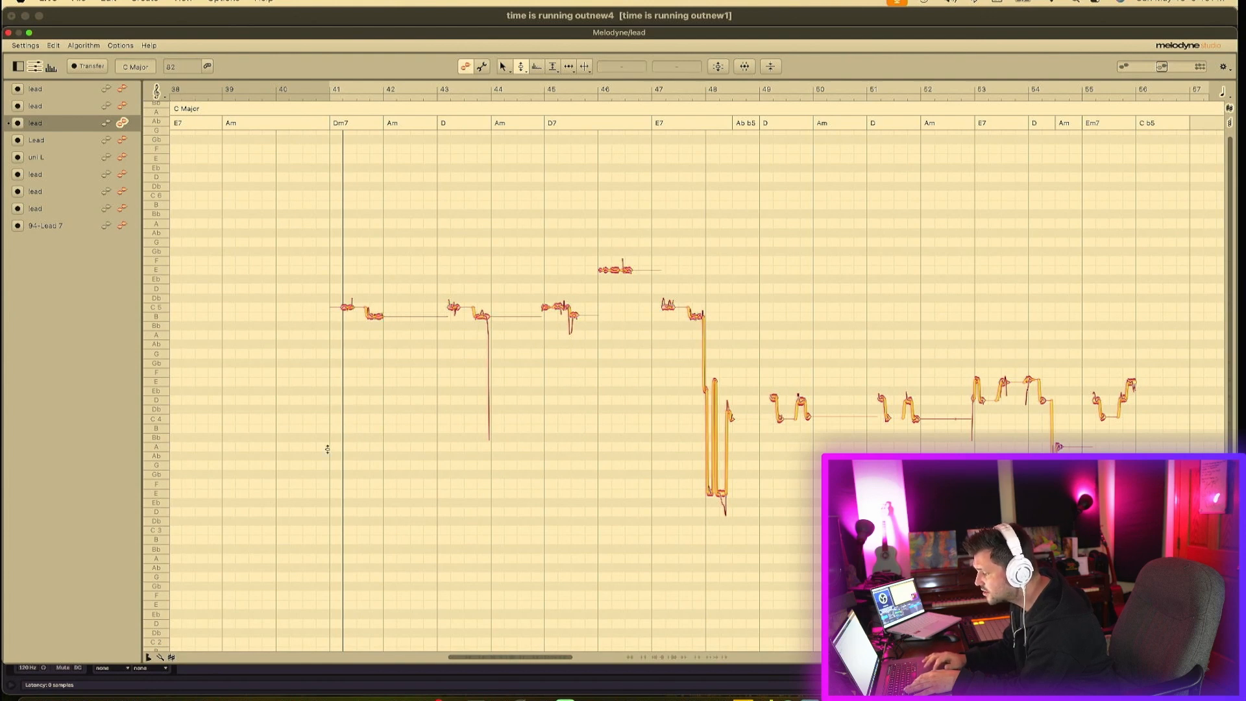
key(super+v)
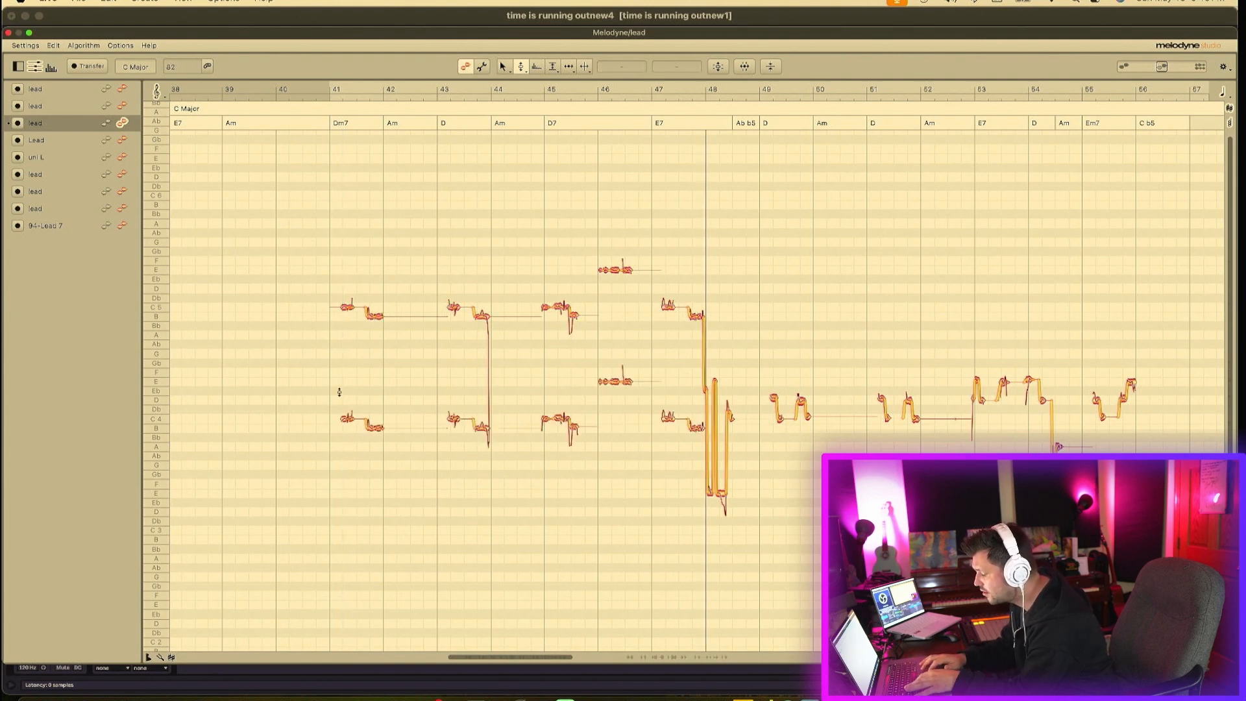
- Drop the pasted copy an octave lower, paste another copy at the original pitch, and play the stack back
drag(329, 382, 704, 515)
drag(345, 417, 345, 529)
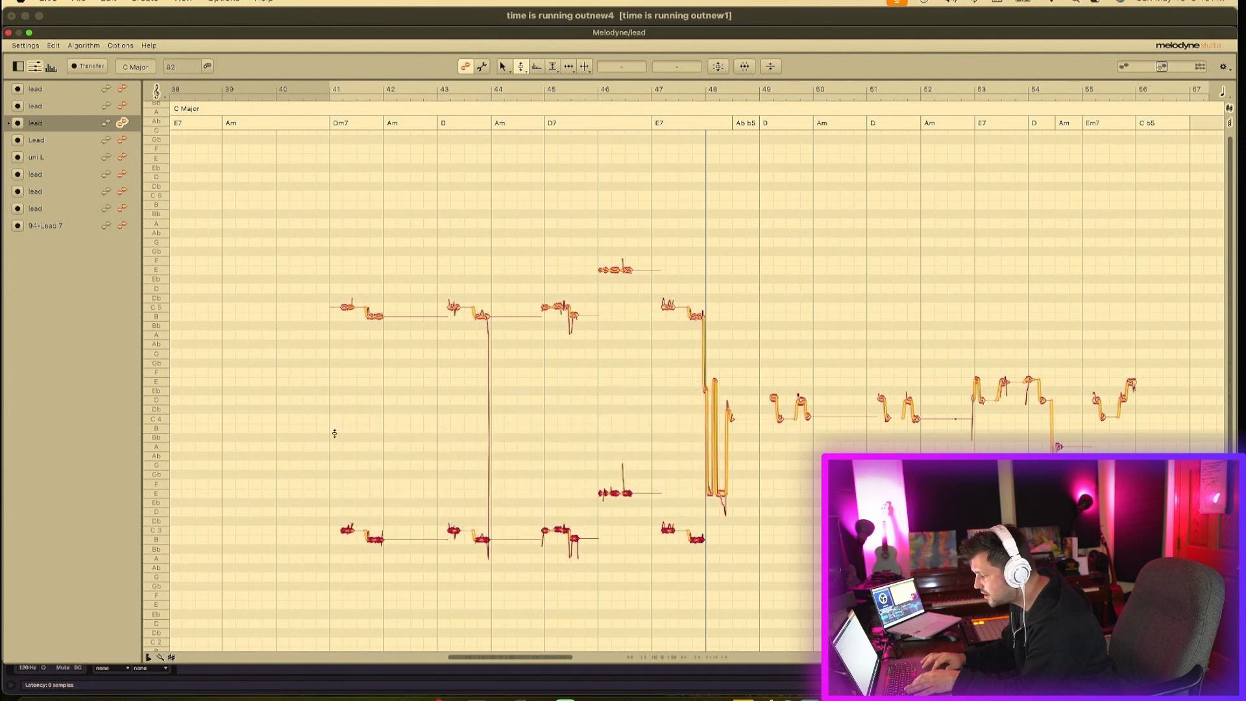
double_click(336, 432)
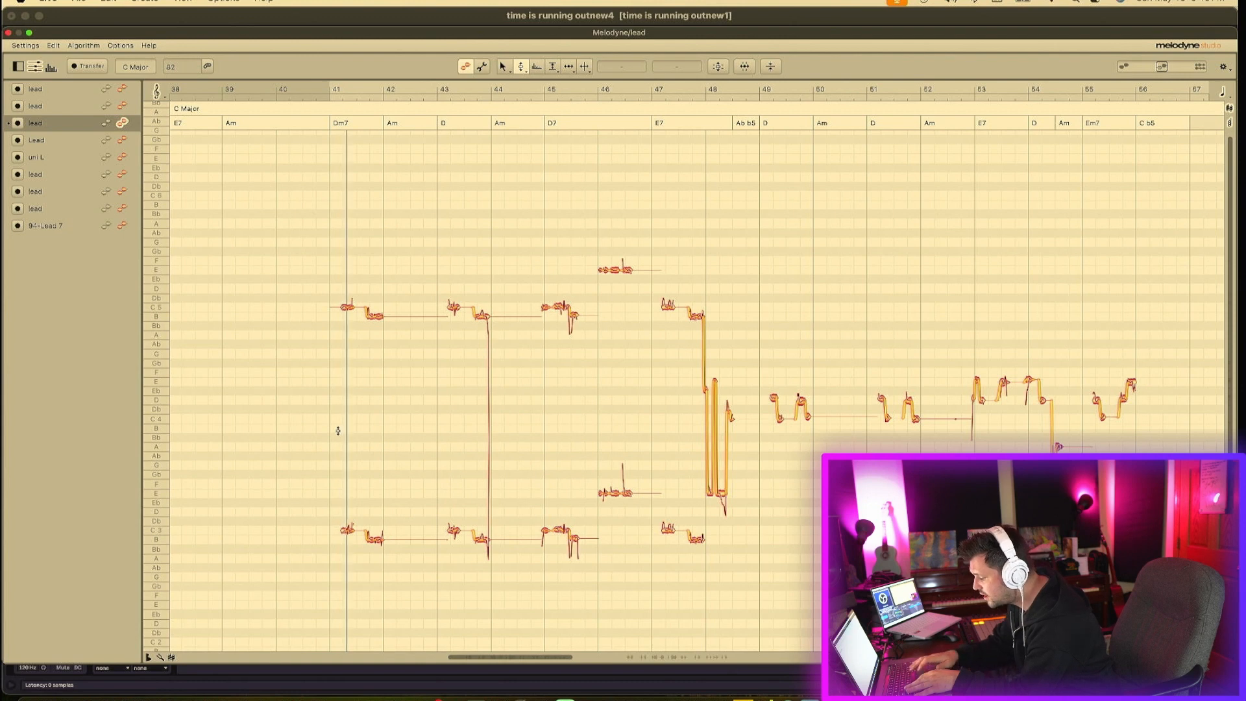
key(super+v)
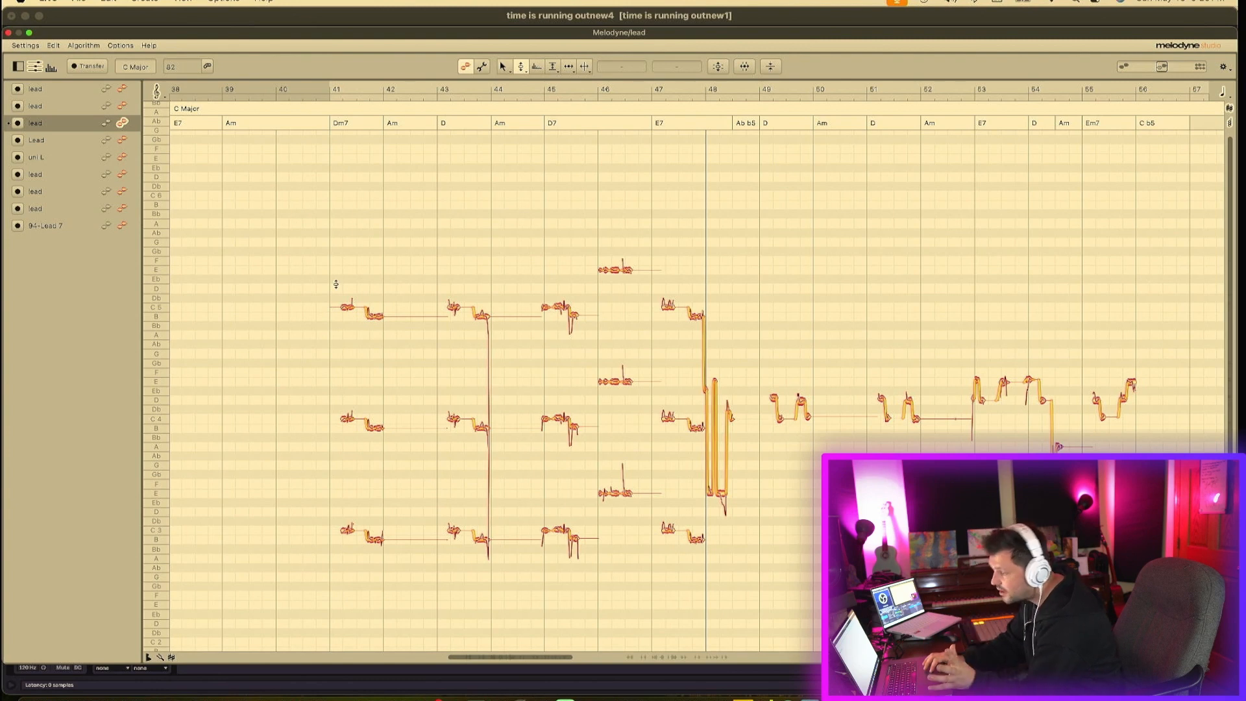
key(space)
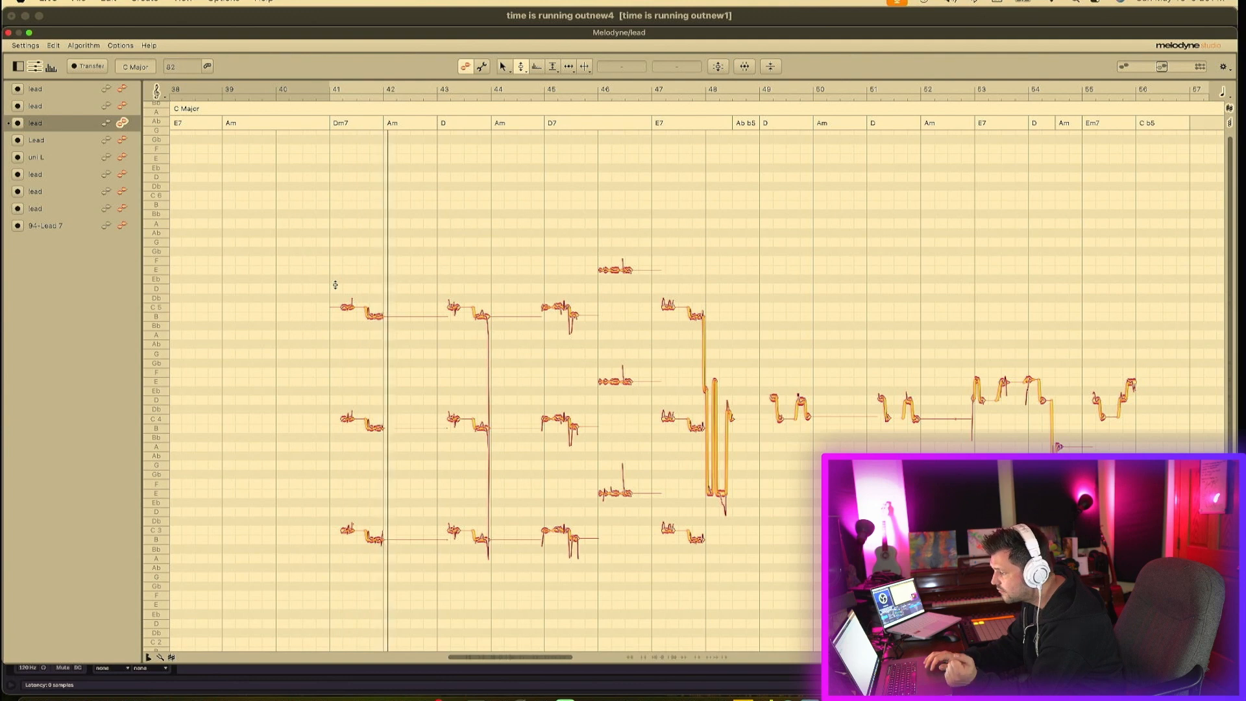
key(space)
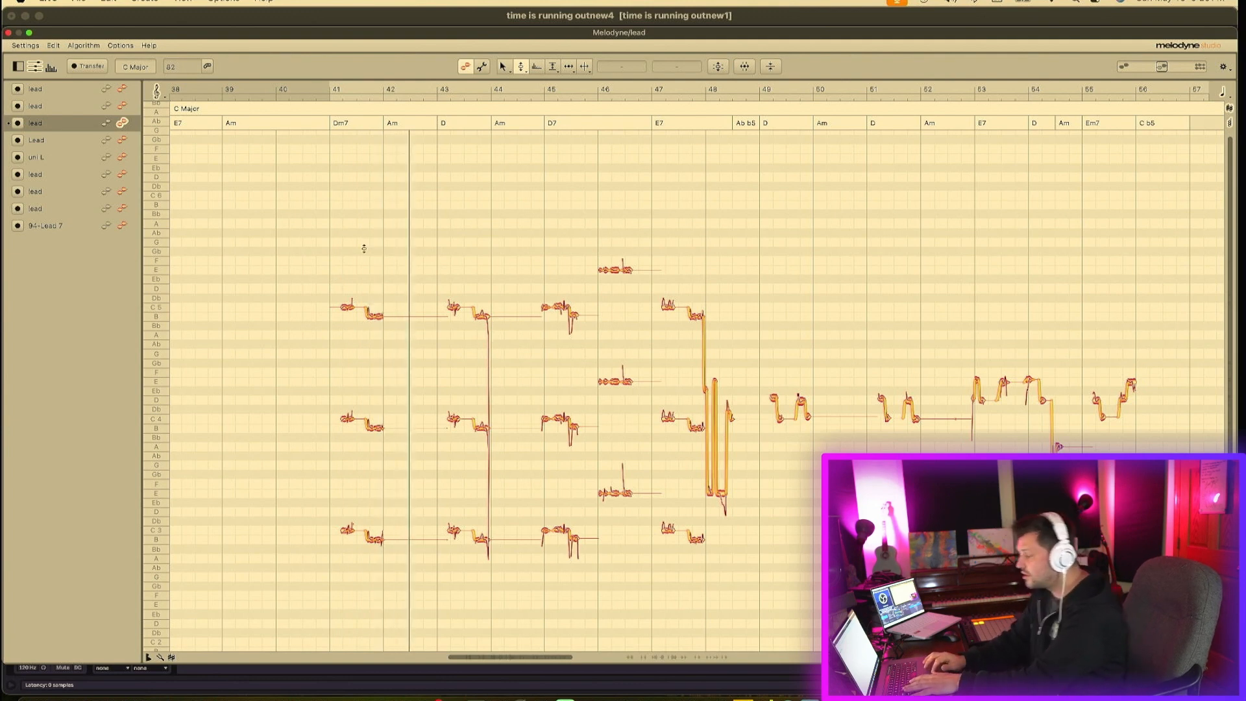
- Select all three stacked note layers, close the Melodyne editor, and fold the lead tracks in the arrangement
drag(333, 242, 660, 563)
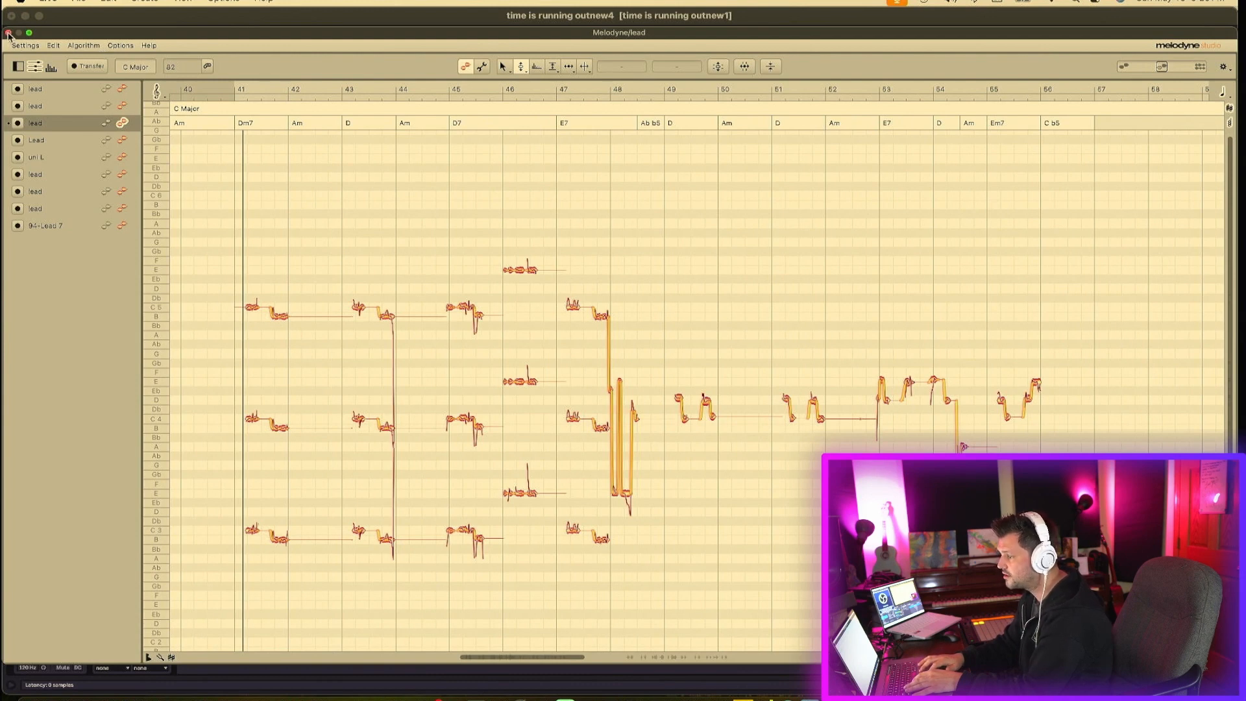
click(8, 33)
click(1082, 256)
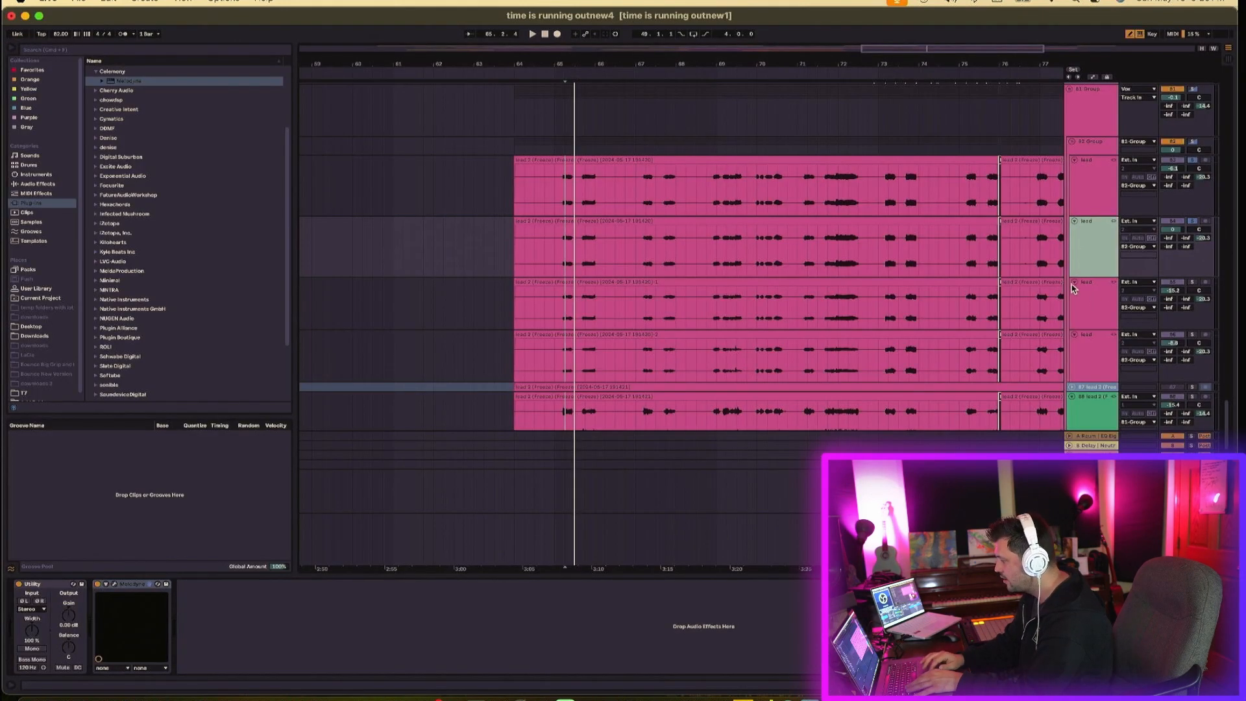
click(1073, 283)
click(1074, 292)
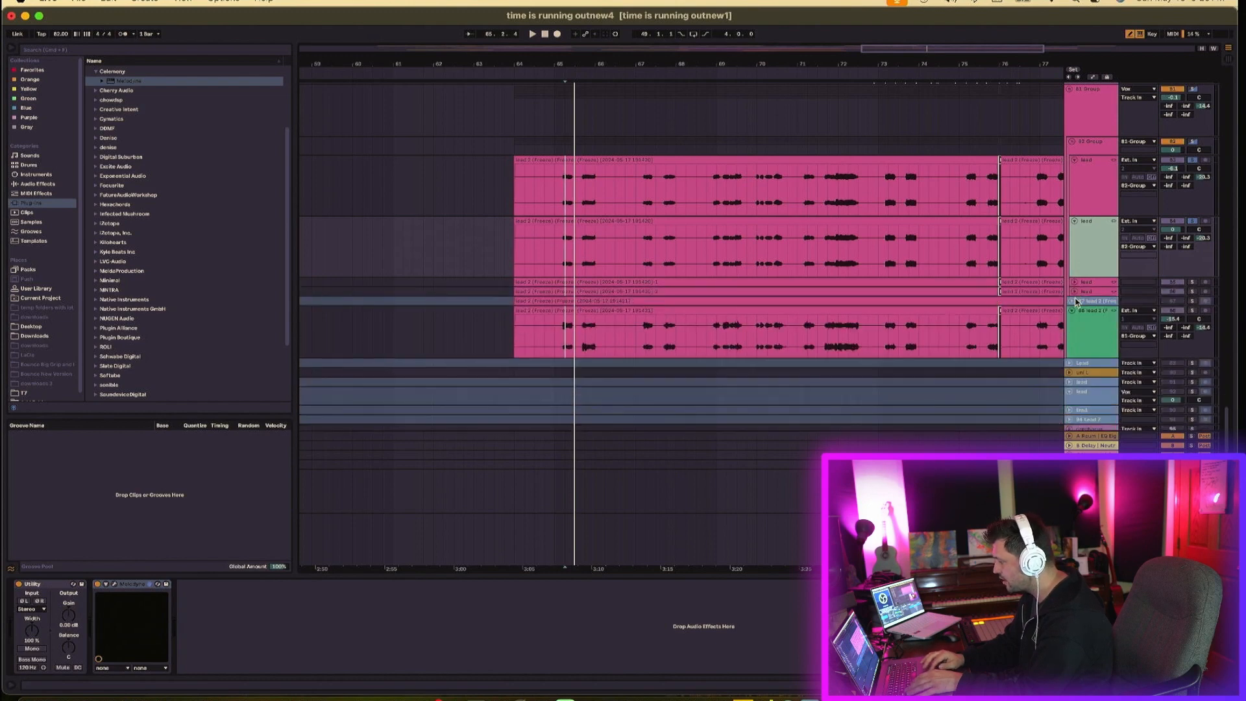
click(1072, 311)
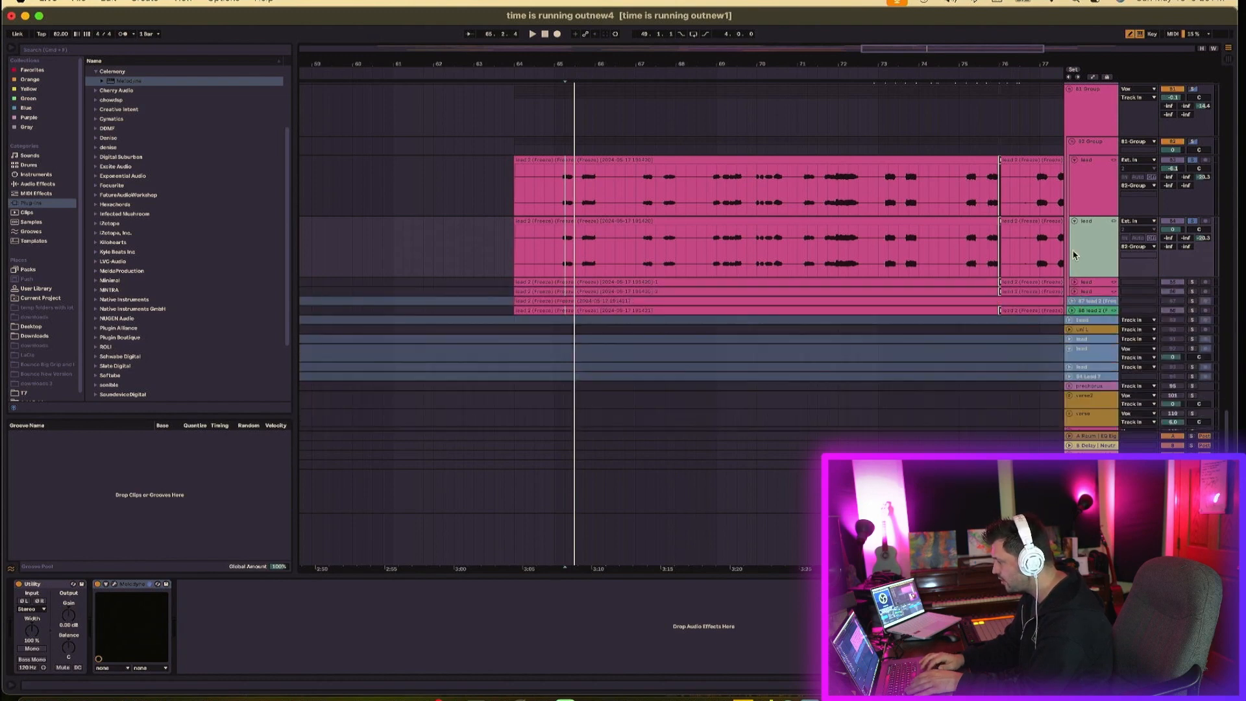
- Duplicate the edited lead vocal track twice
click(1074, 159)
key(super+d)
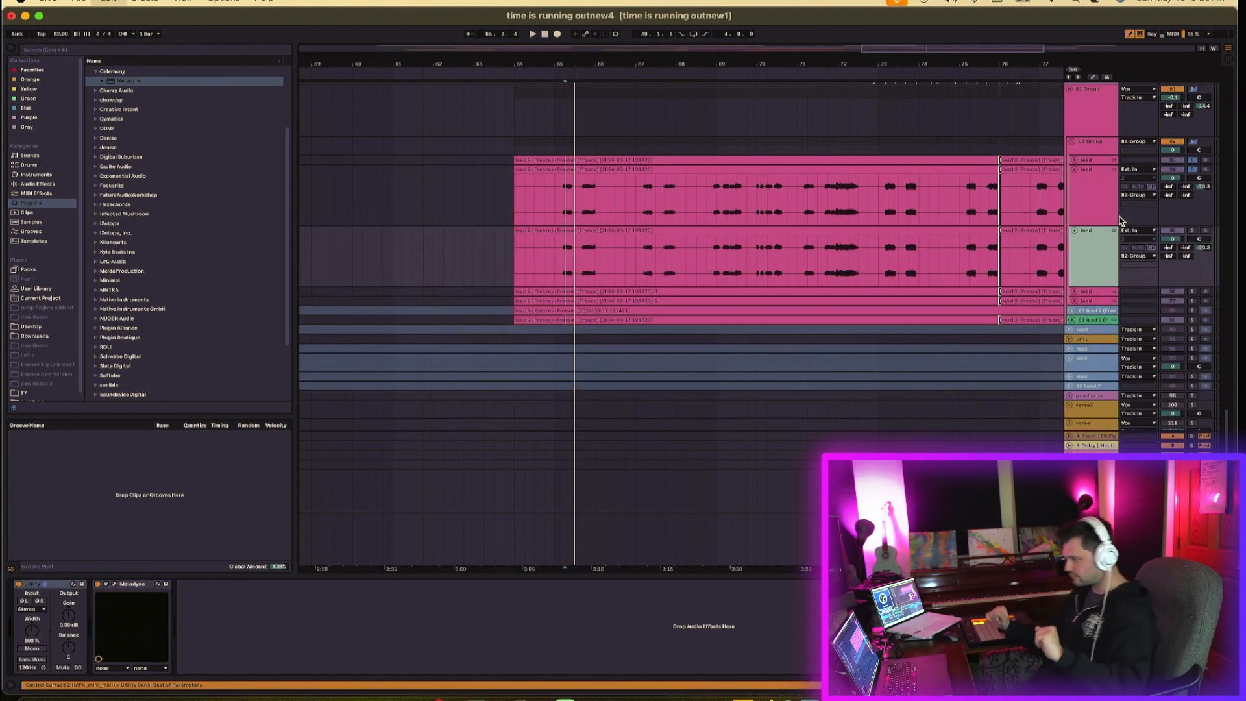
key(super+d)
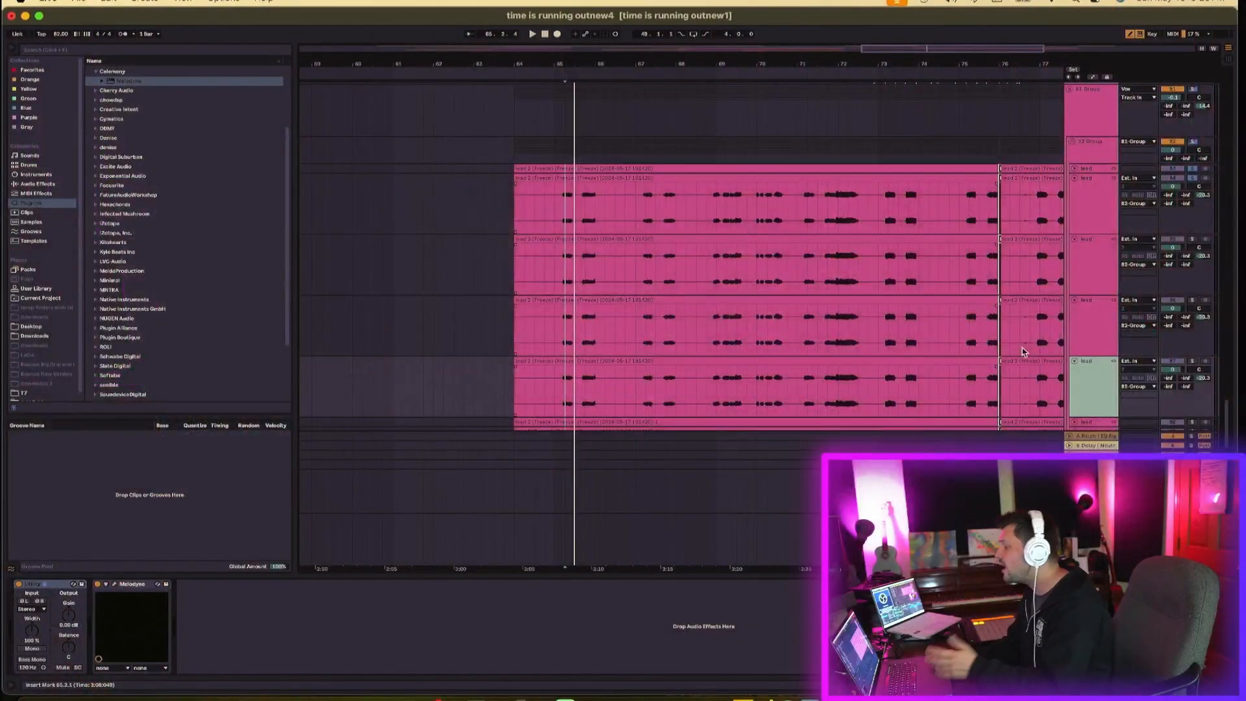
- Select one of the duplicated lead tracks and open its Melodyne editor
double_click(1089, 380)
click(1089, 244)
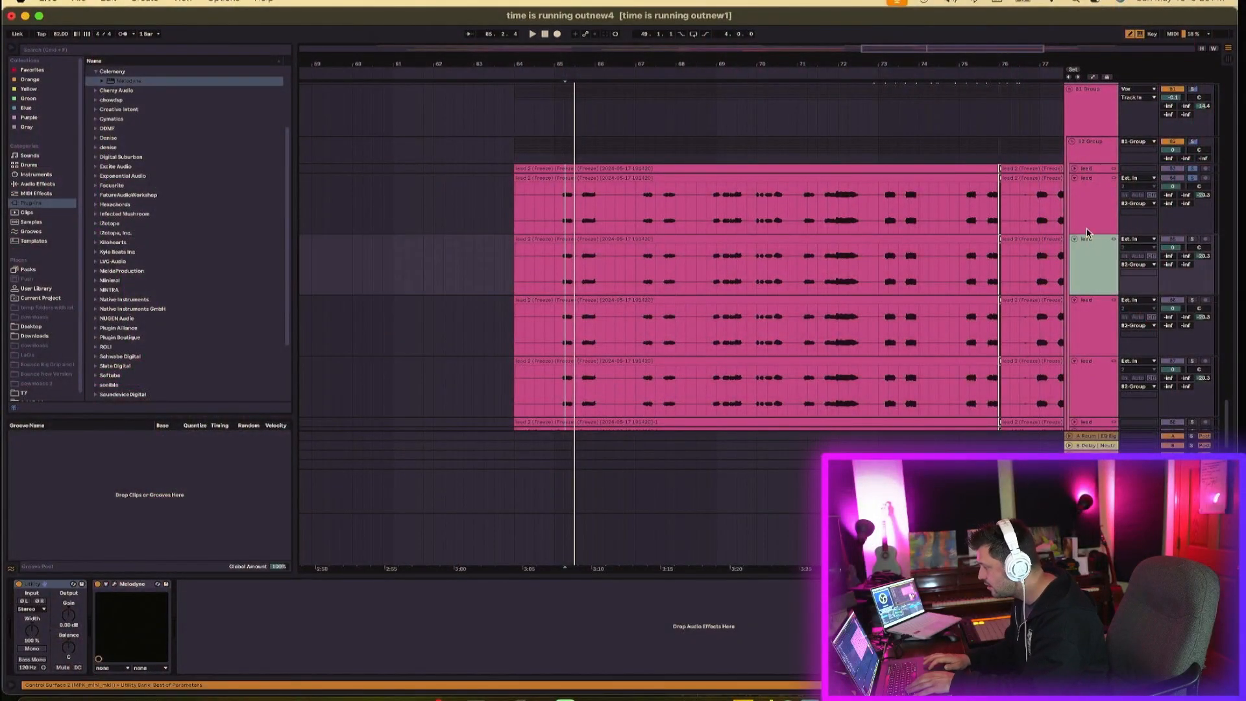
double_click(1085, 202)
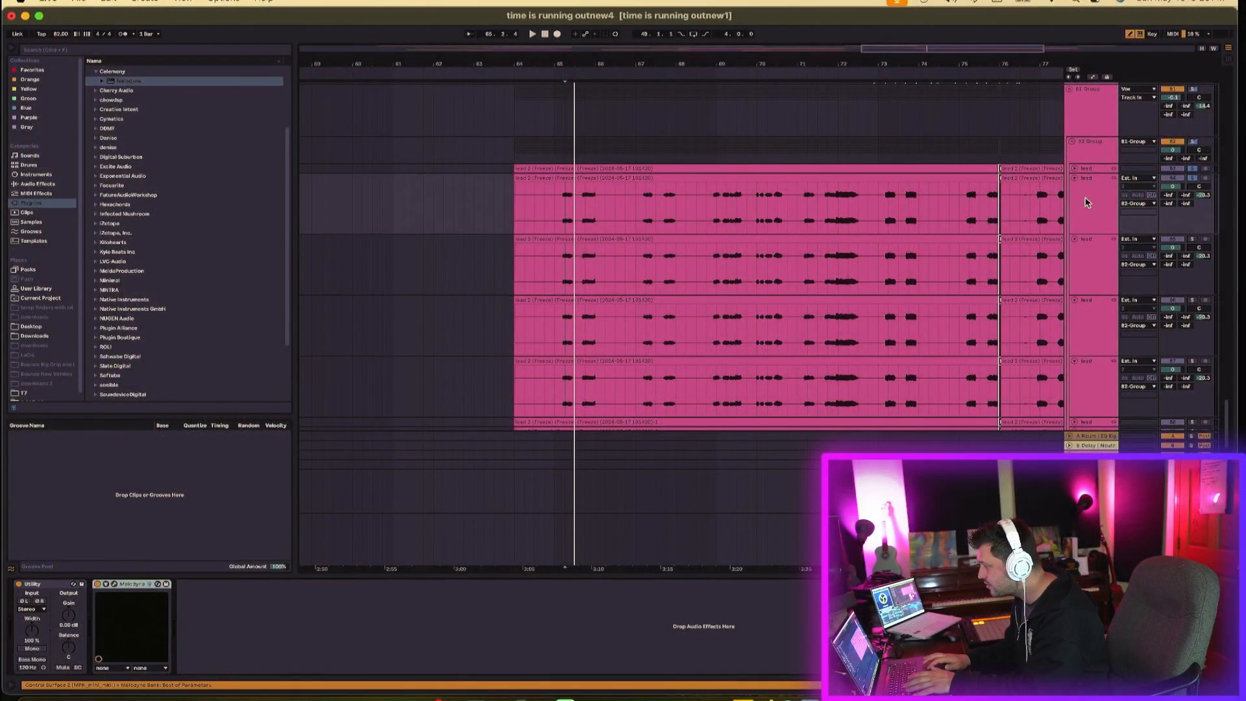
click(115, 585)
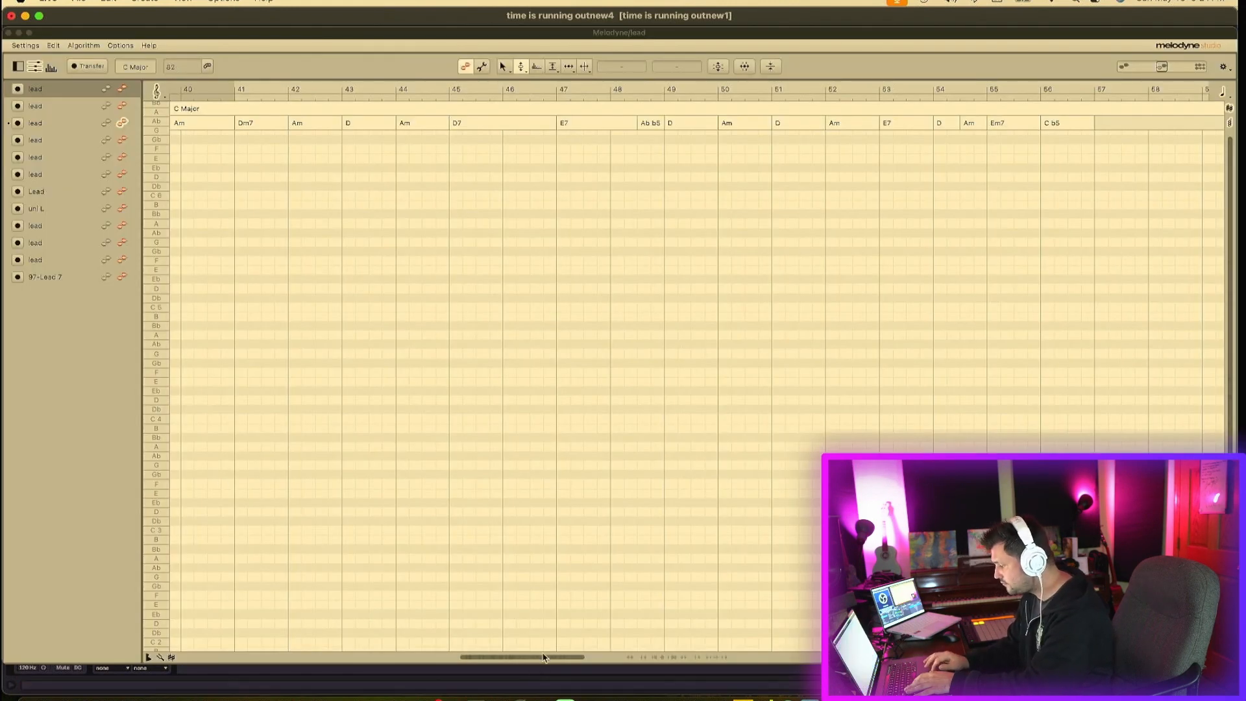
- Mute the upper-octave notes from bar 41 to bar 48 in this duplicated track with the Amplitude tool
mouse_move(542, 657)
mouse_down()
mouse_move(567, 658)
mouse_move(532, 657)
mouse_up()
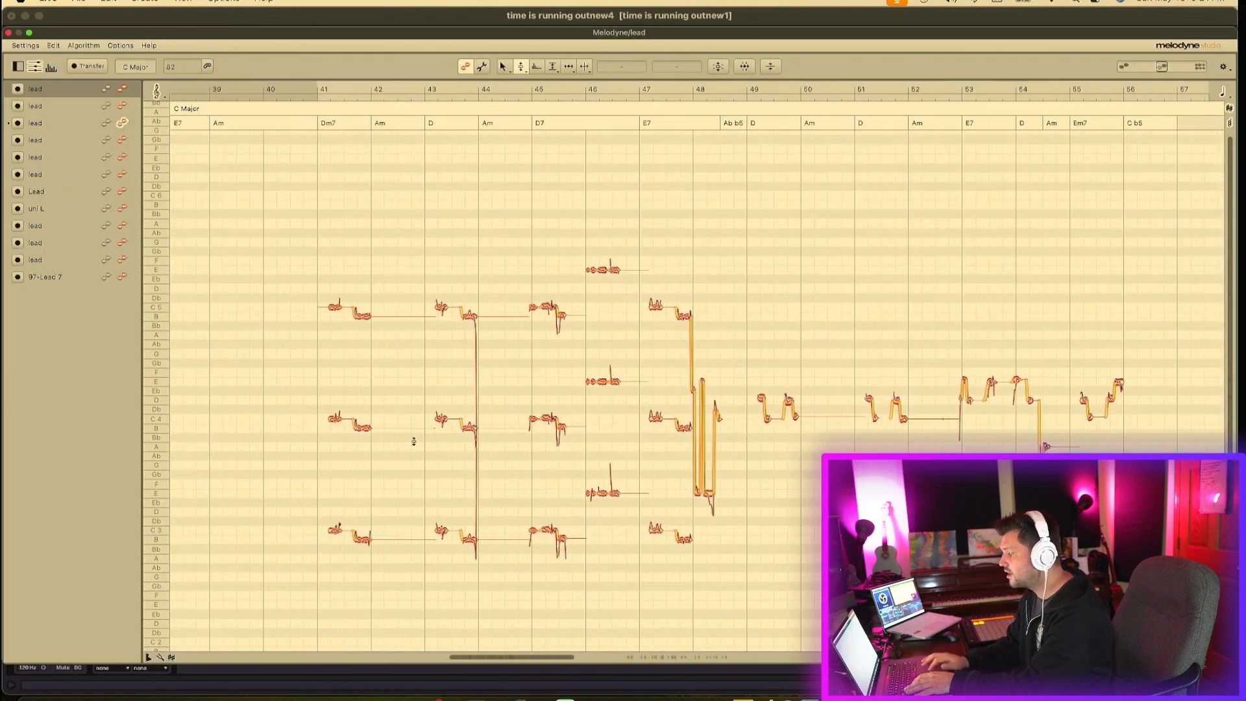
drag(314, 265, 696, 347)
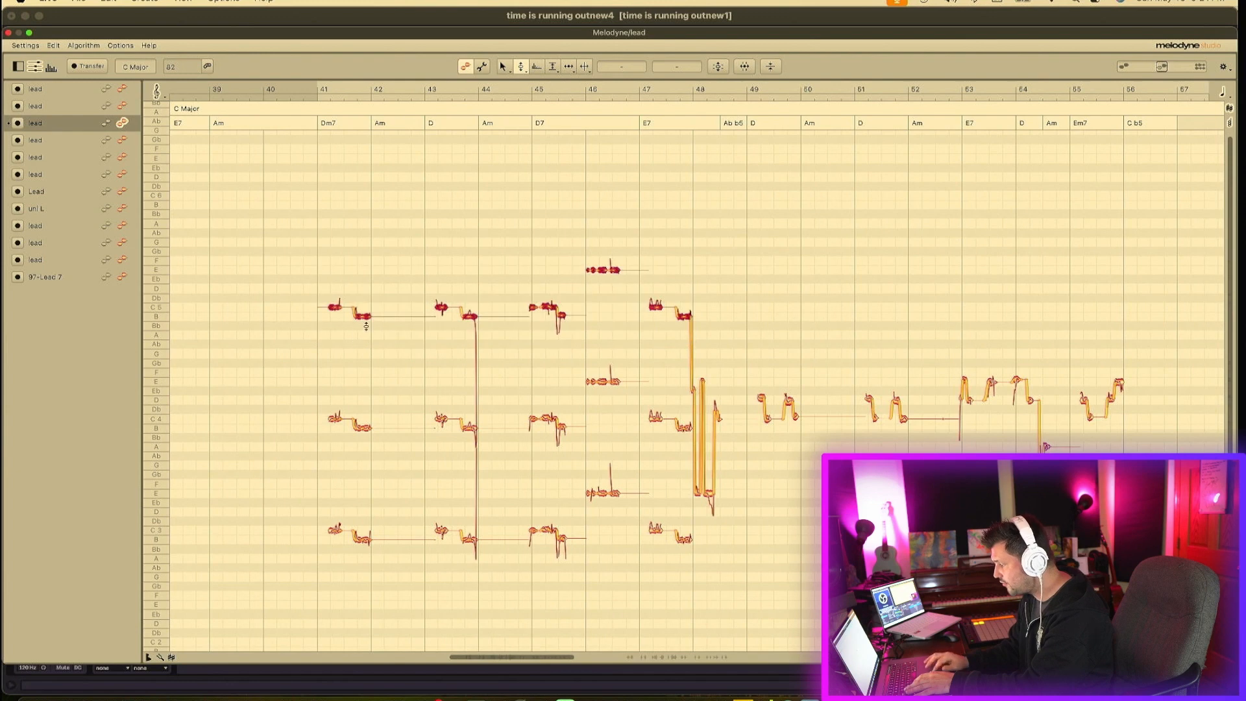
click(553, 67)
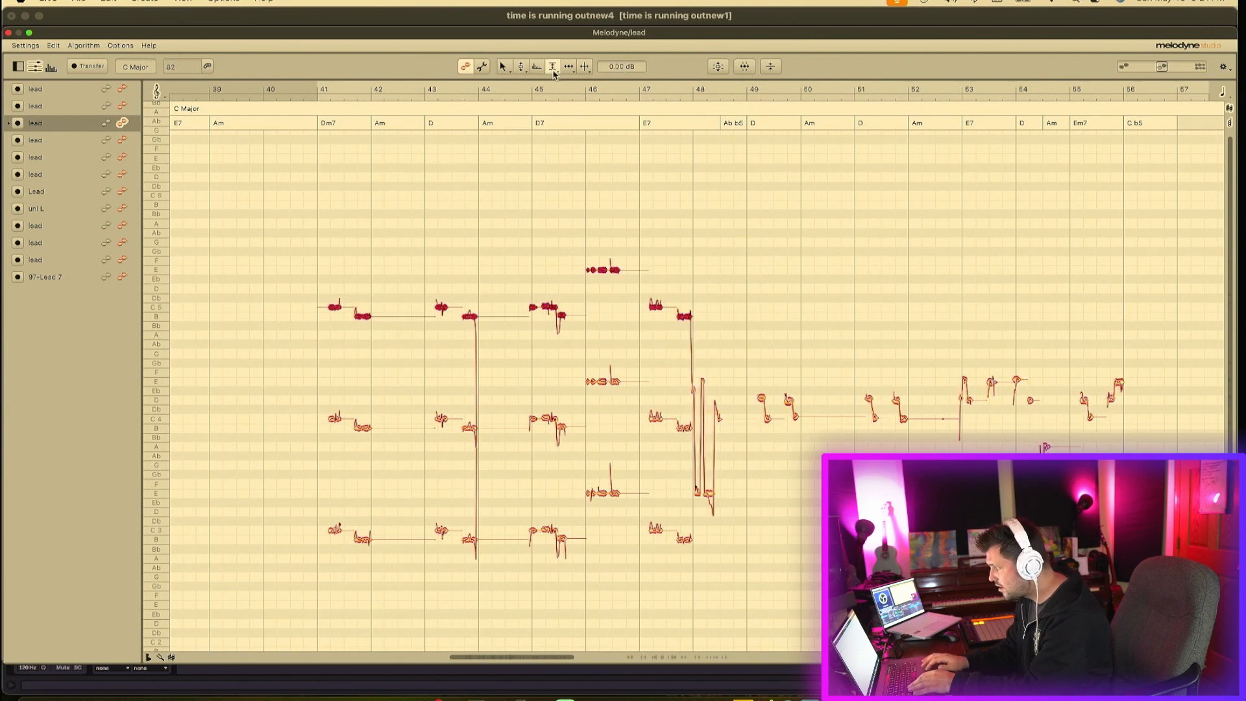
double_click(545, 306)
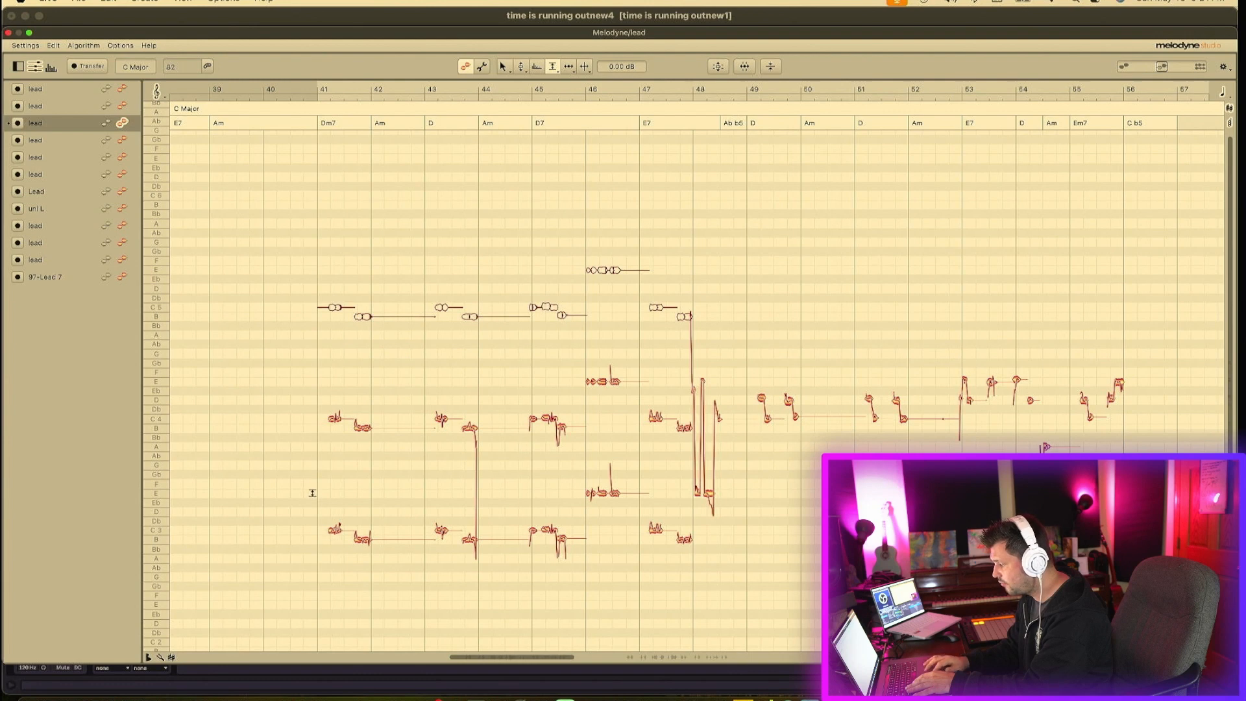
- Mute the lower-octave notes from bar 41 to bar 48 in this duplicated track, then close the Melodyne editor
drag(312, 493, 689, 565)
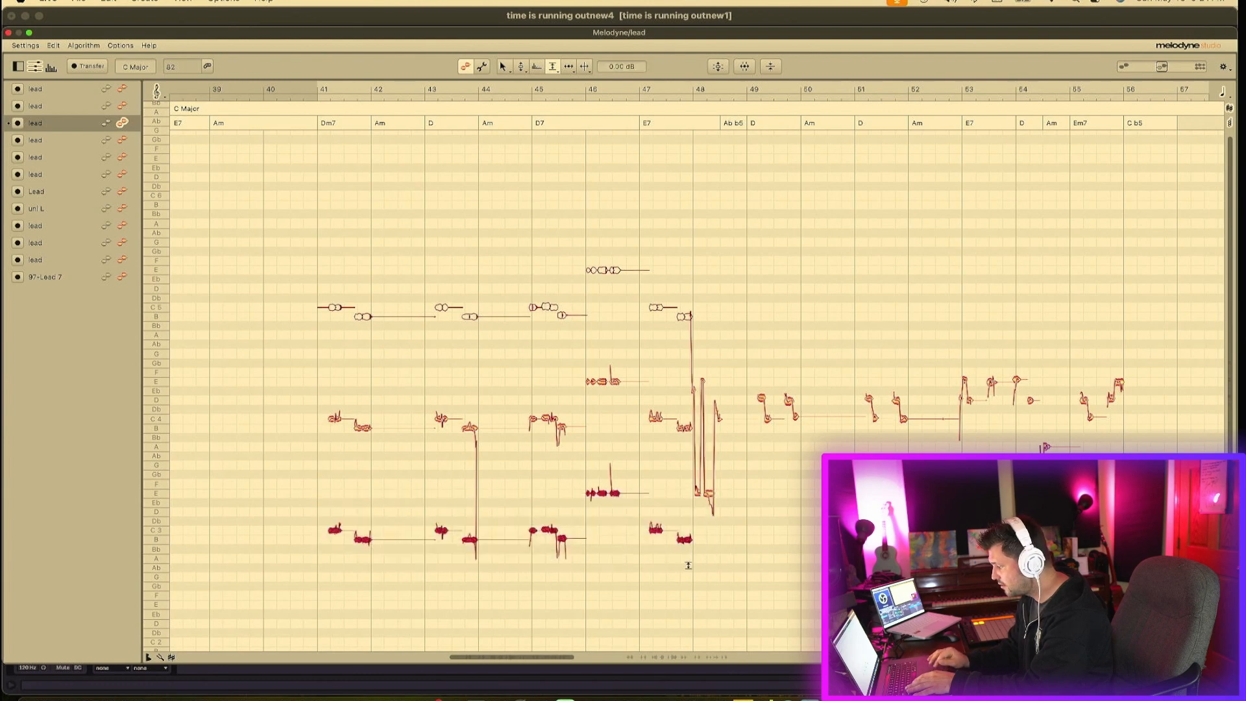
double_click(684, 540)
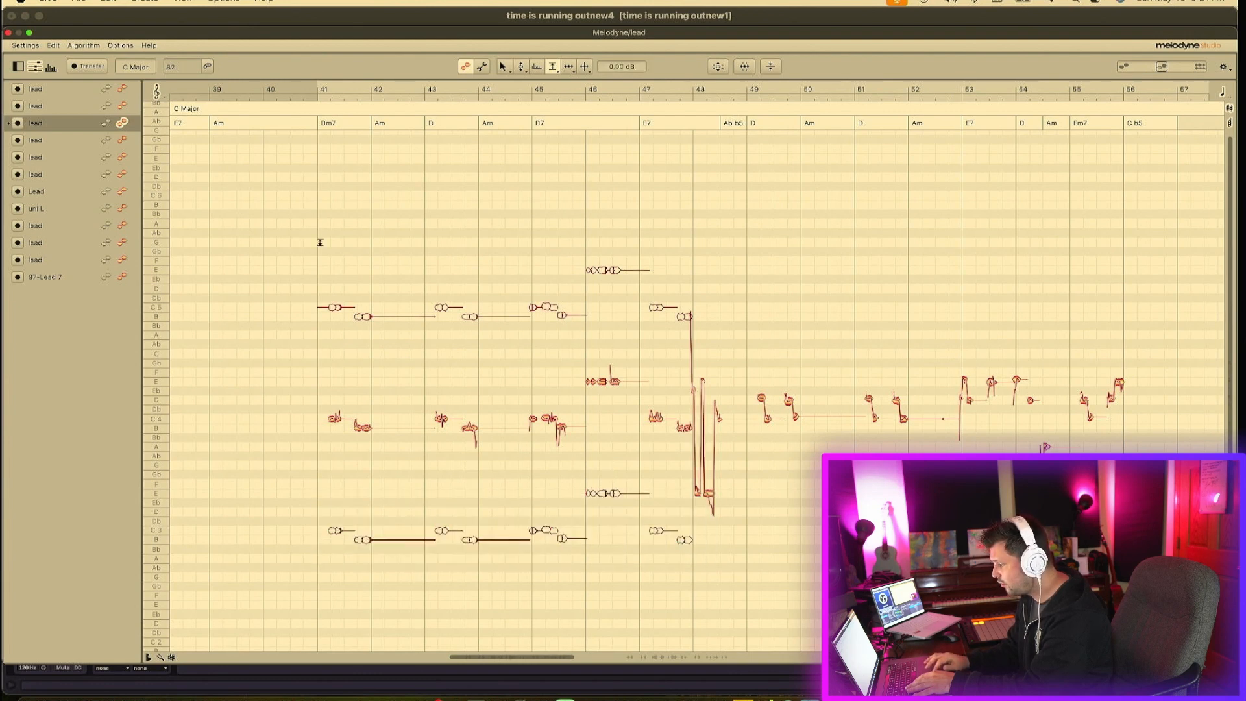
click(8, 33)
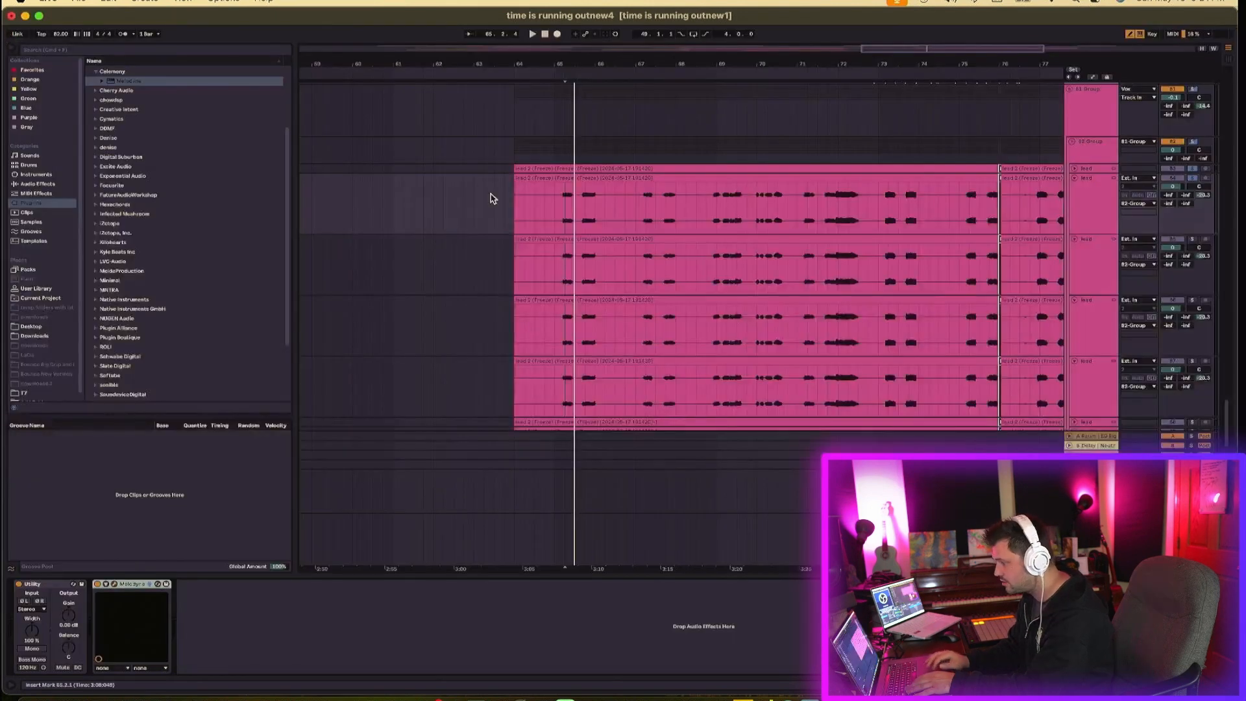
- Open Melodyne on another duplicated lead track and mute its middle and lower notes from bar 41 to bar 48 with the Amplitude tool
click(556, 273)
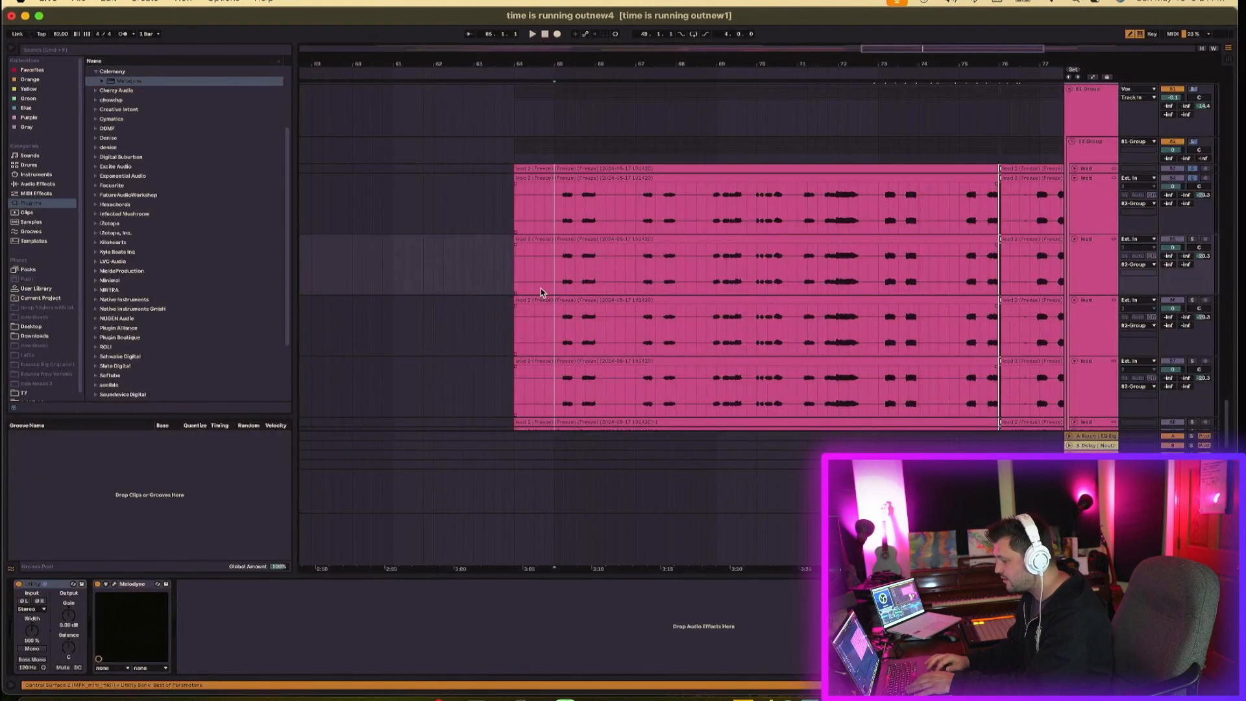
click(115, 582)
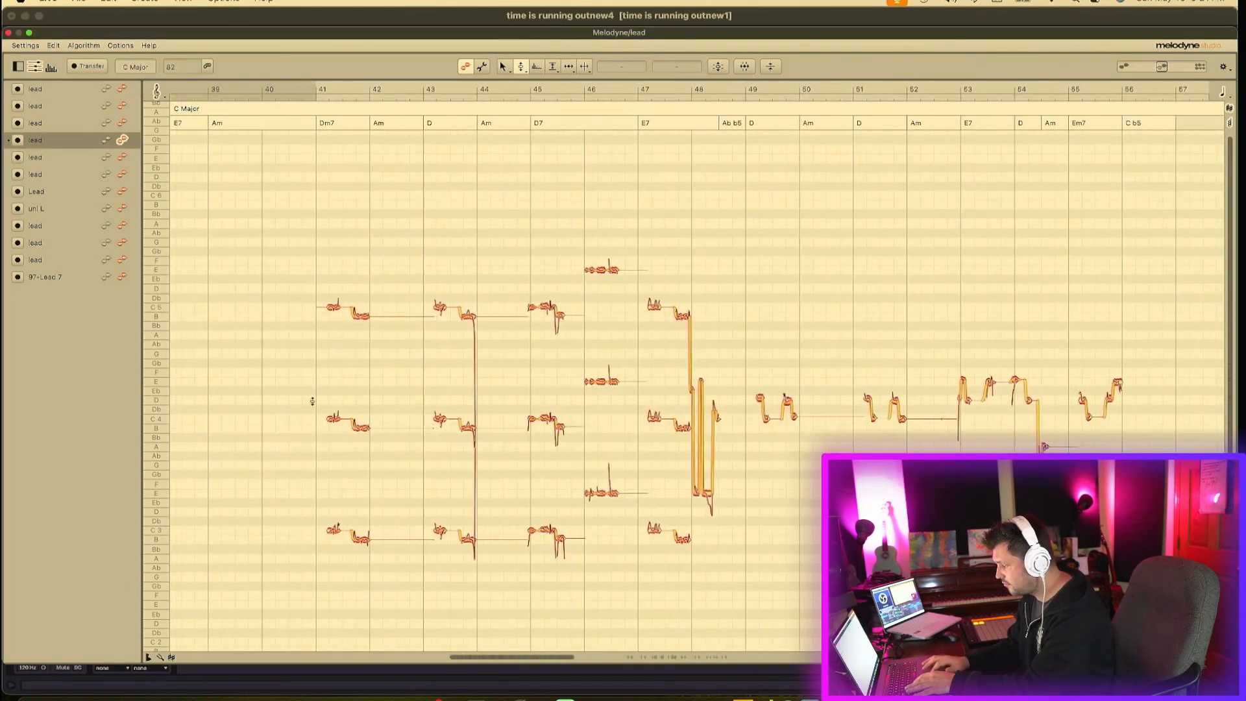
drag(298, 381, 693, 613)
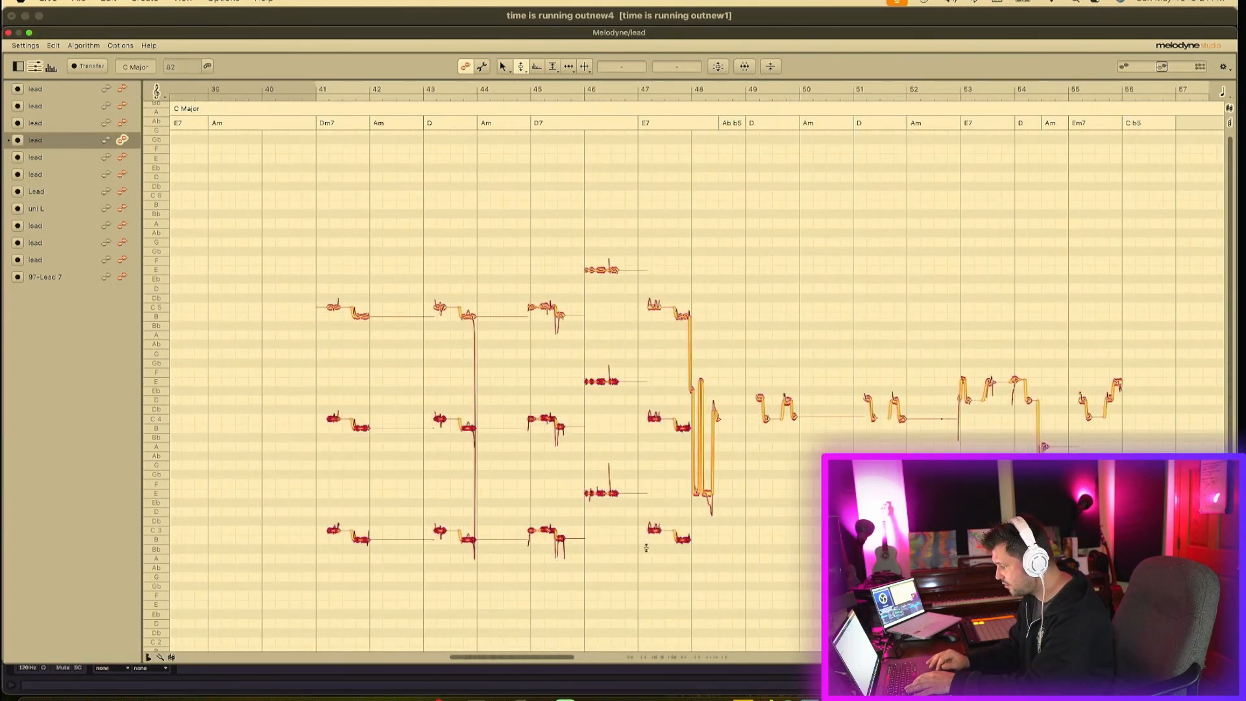
click(551, 68)
double_click(543, 418)
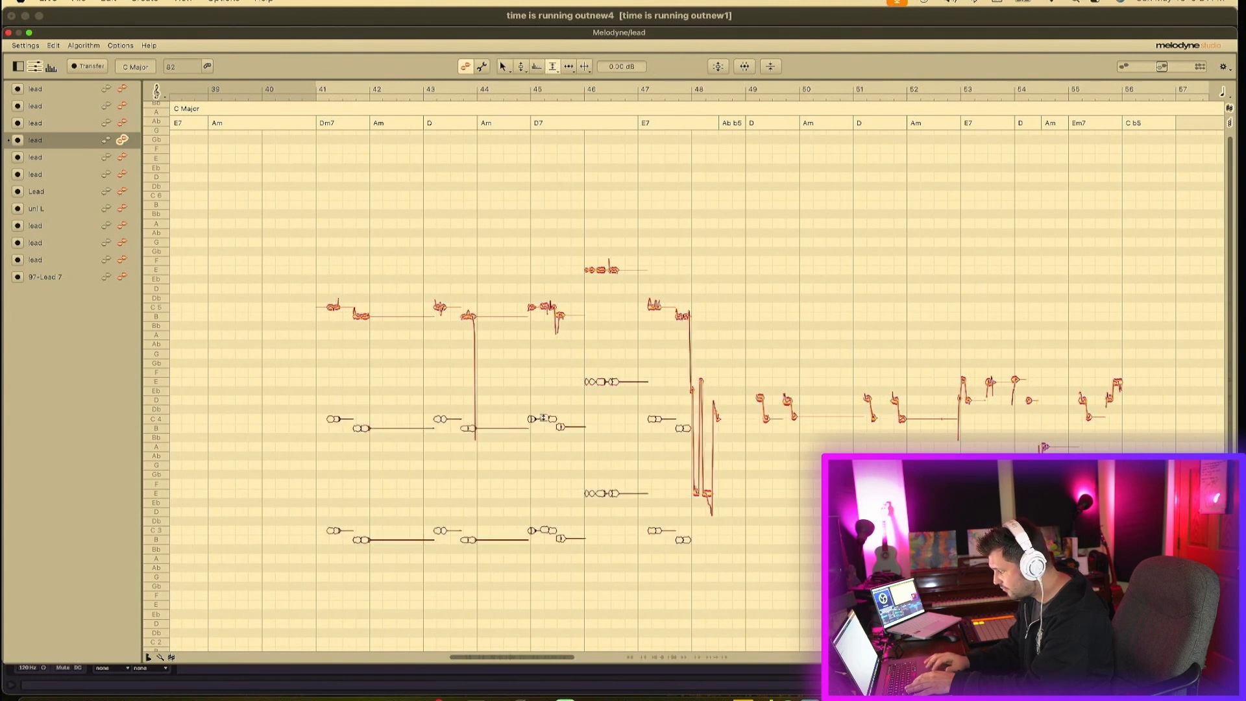
click(9, 32)
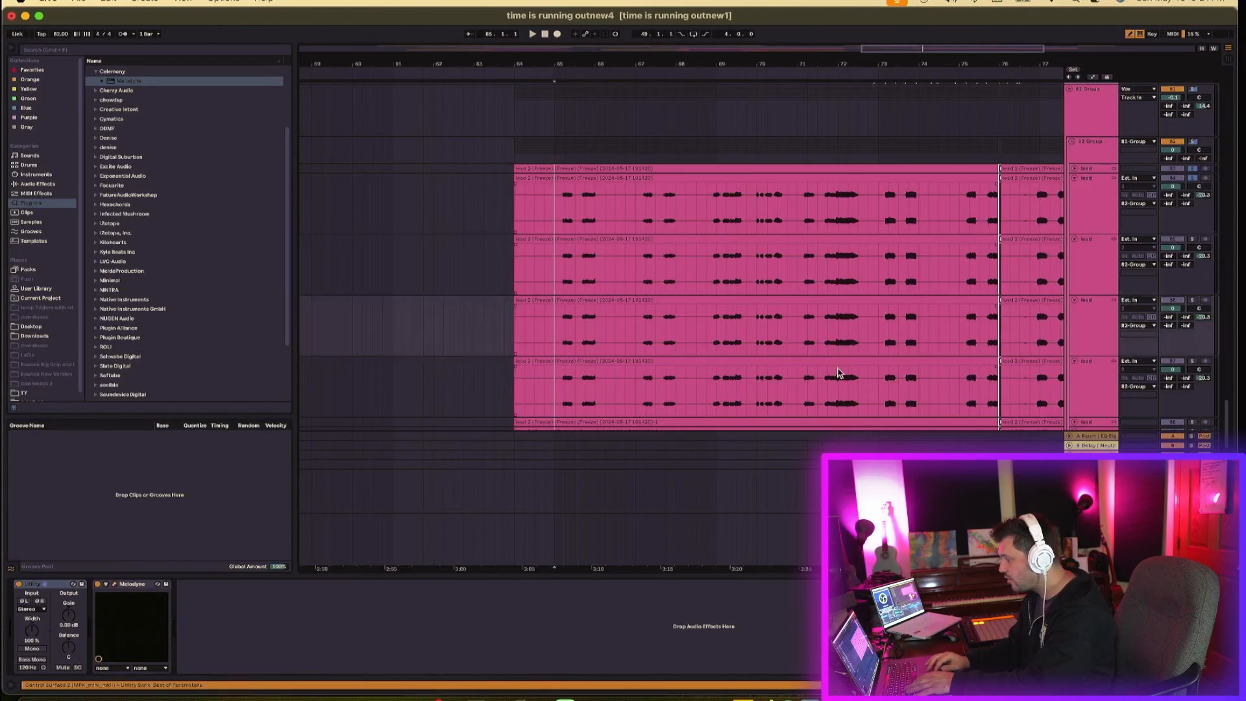
- Open Melodyne on a third lead track and mute its upper and middle notes from bar 41 to bar 48
click(1108, 329)
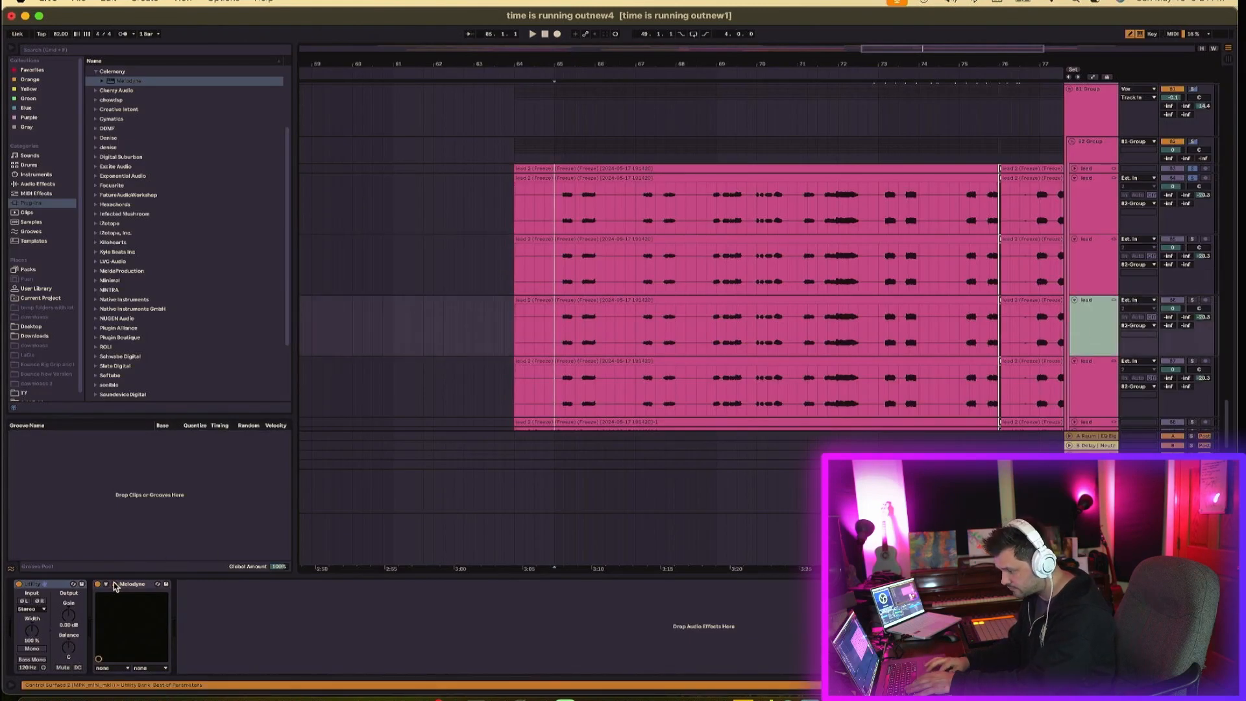
click(114, 583)
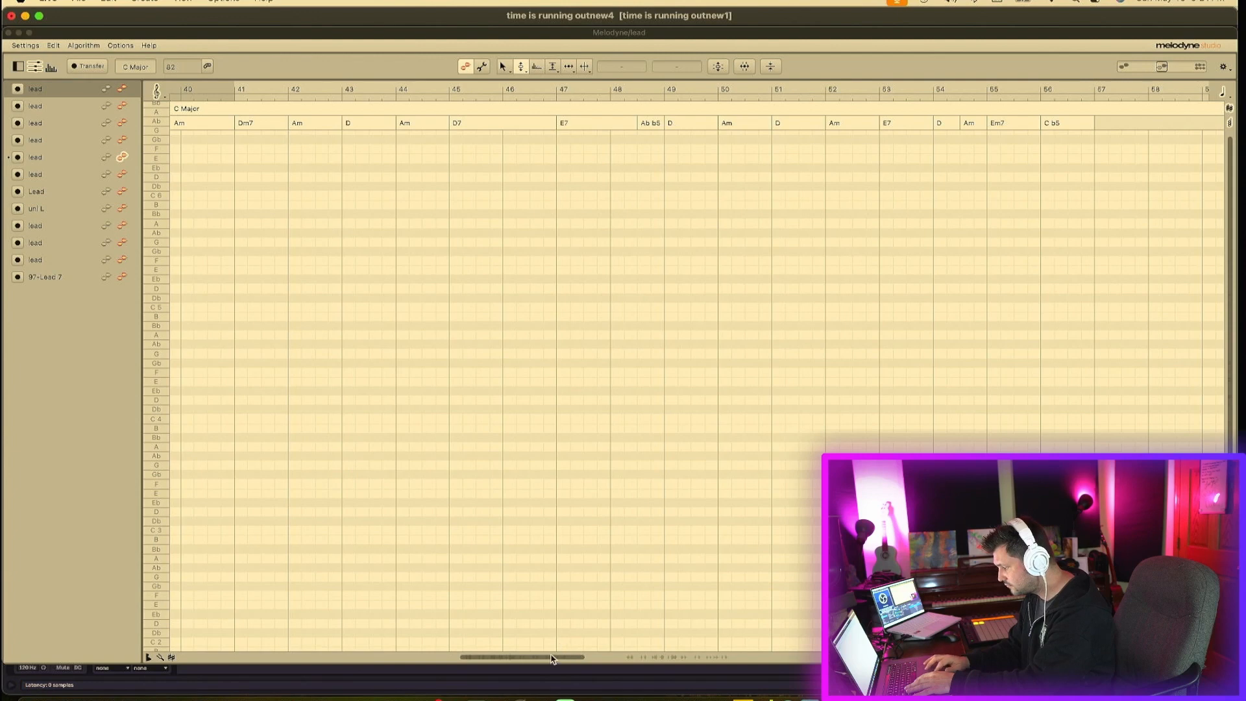
drag(551, 658, 545, 660)
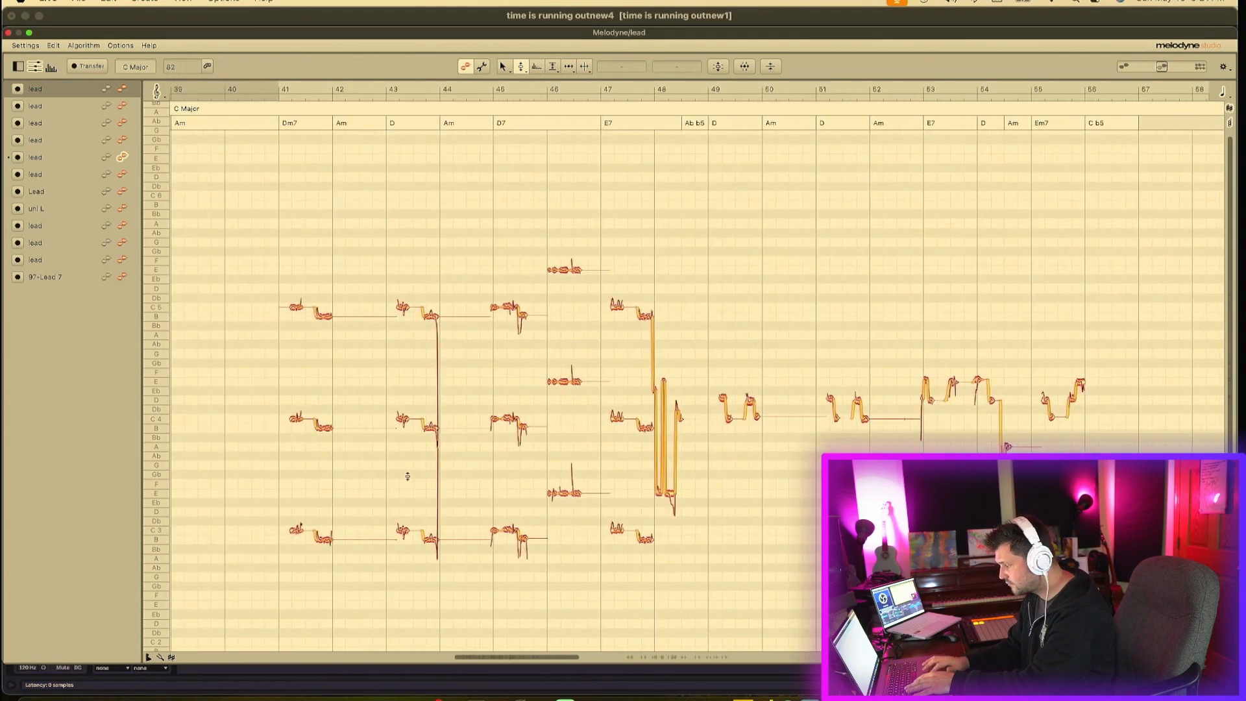
drag(271, 258, 652, 458)
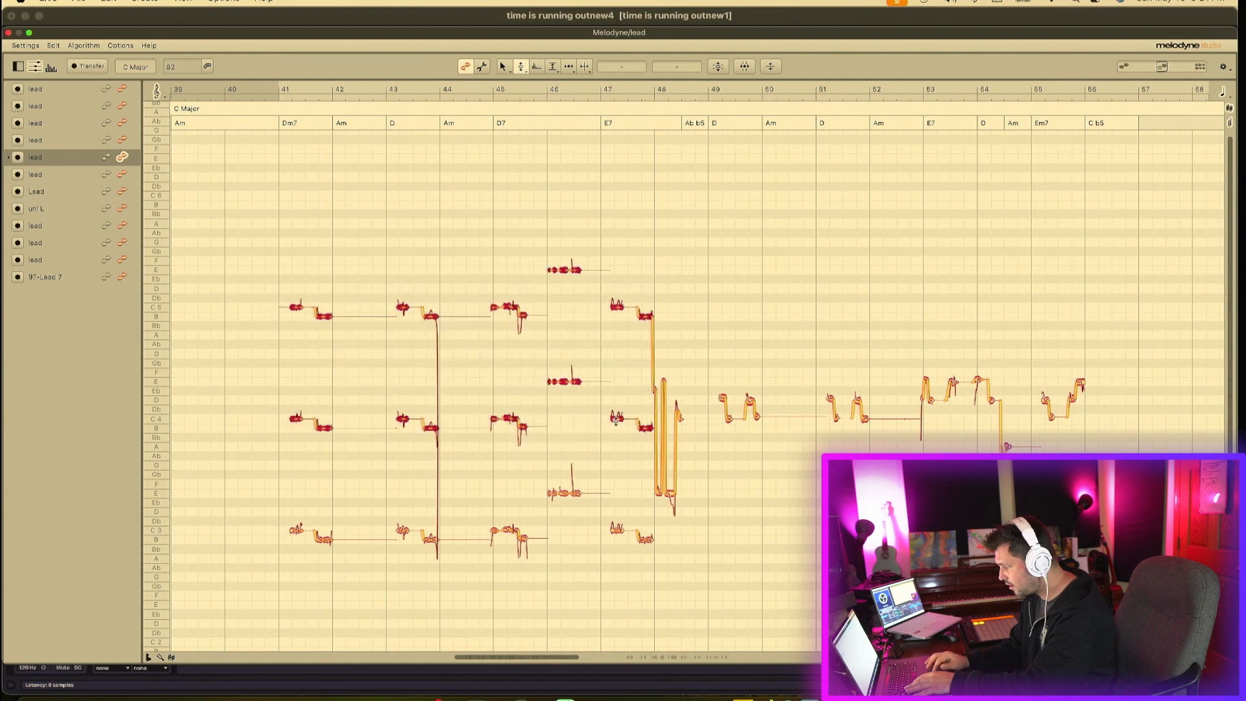
click(552, 69)
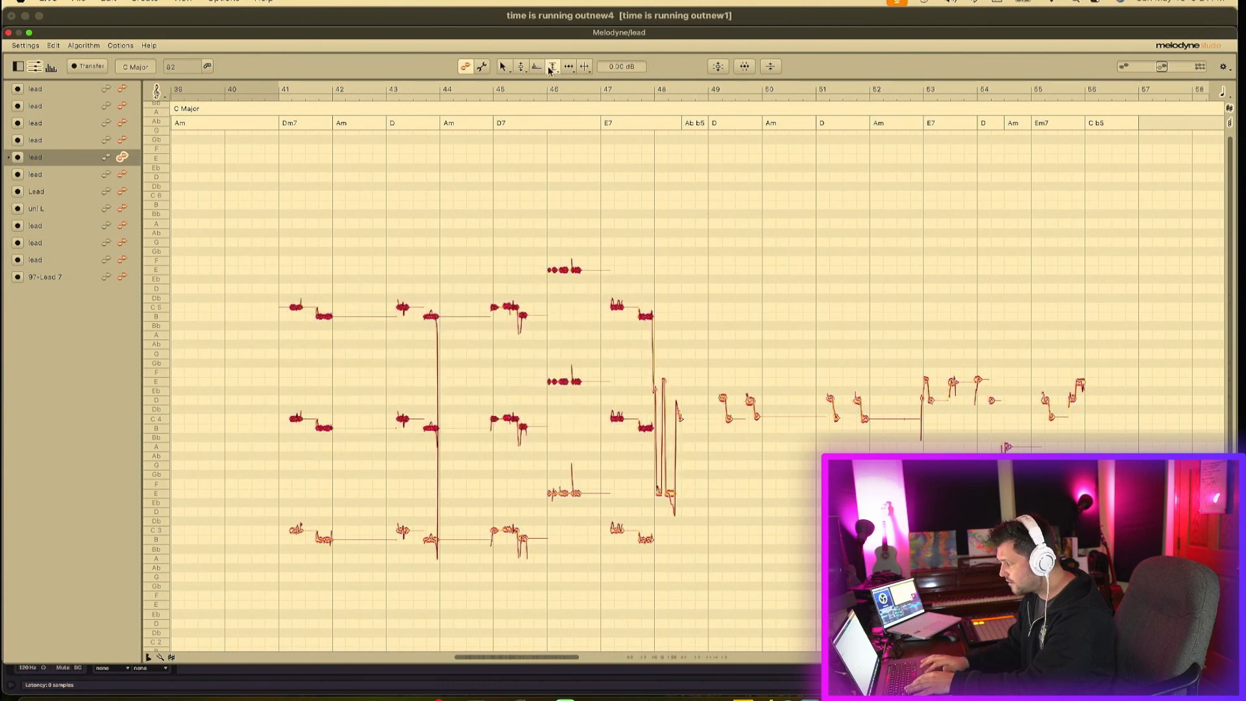
double_click(562, 269)
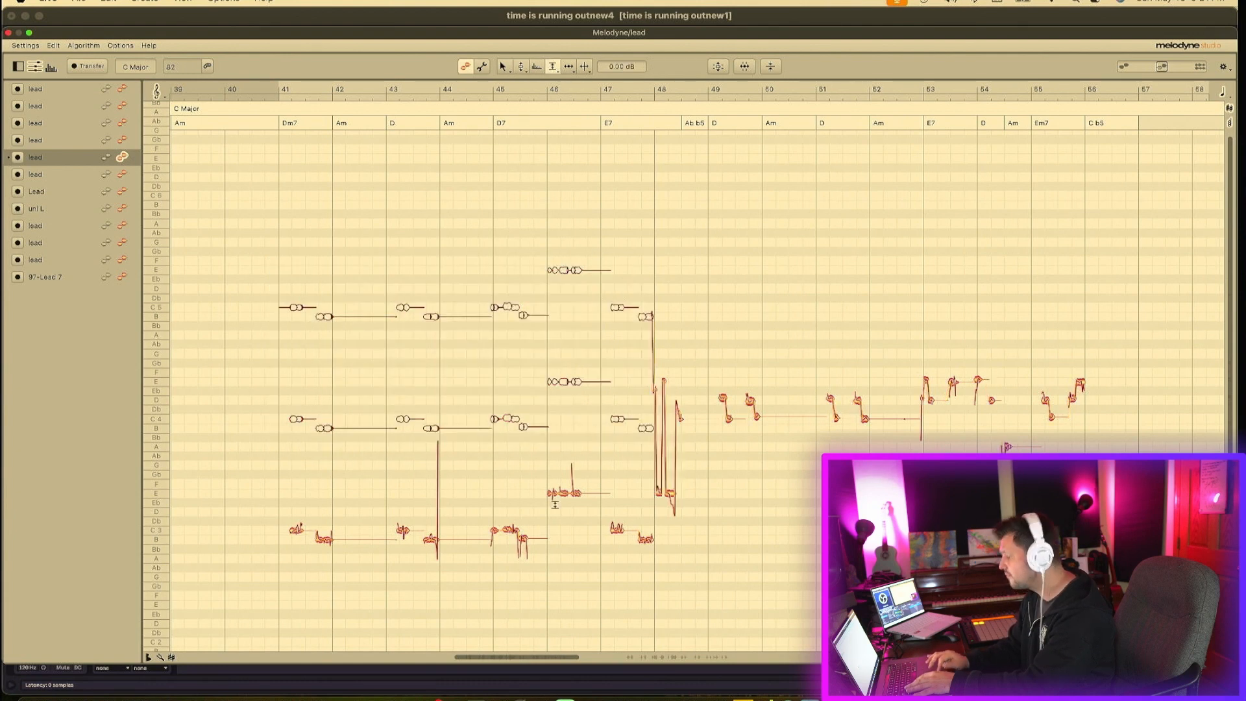
click(9, 32)
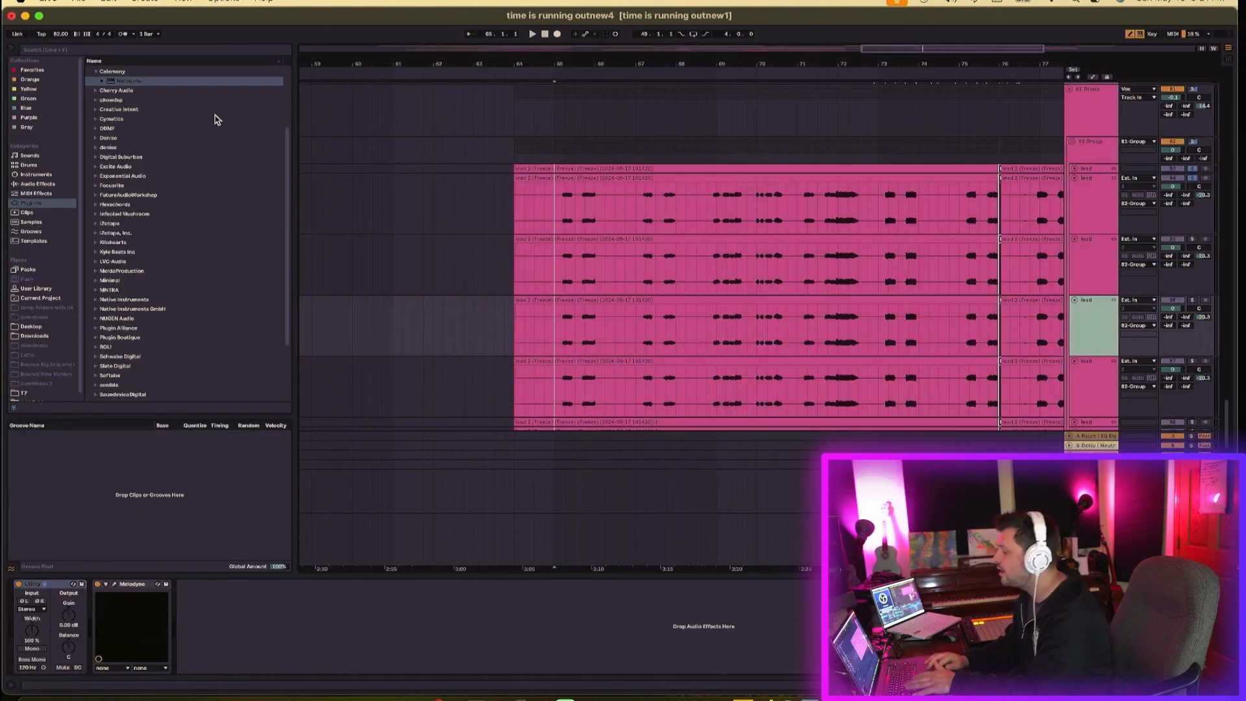
- Open Melodyne on the fourth lead track and mute its upper harmony notes from bar 65 to bar 70
click(1097, 375)
click(114, 584)
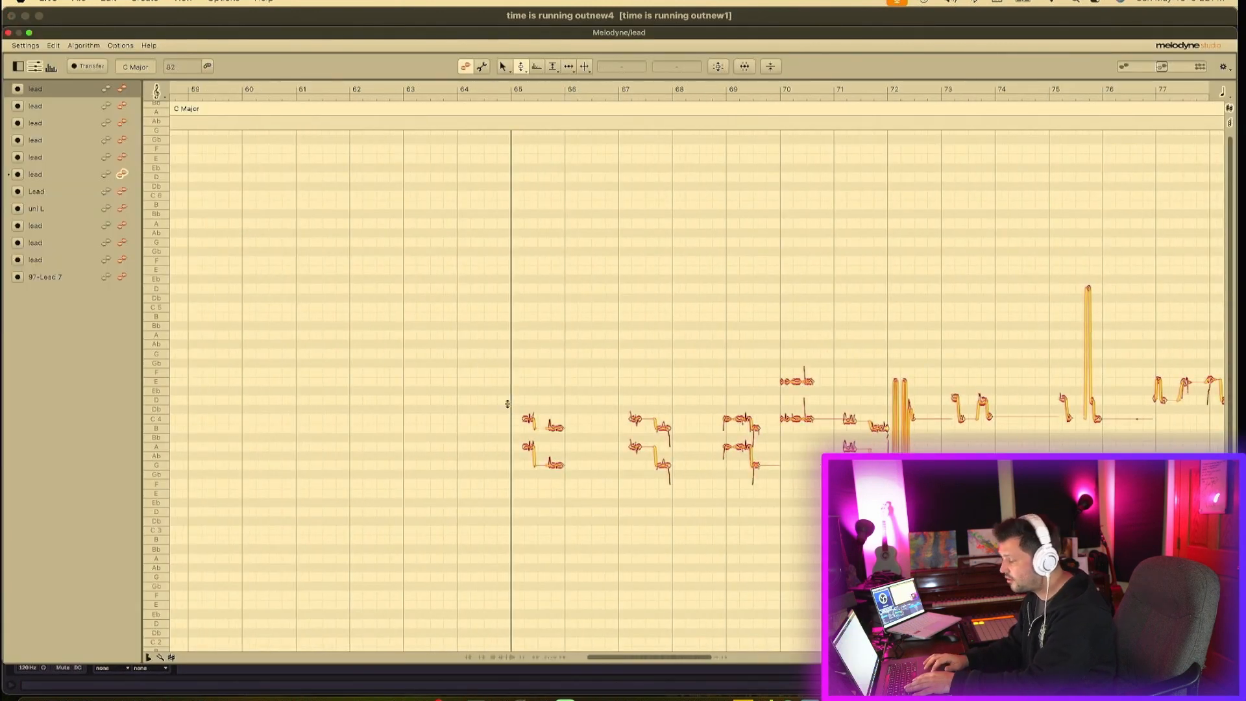
drag(513, 399, 767, 439)
drag(774, 367, 894, 446)
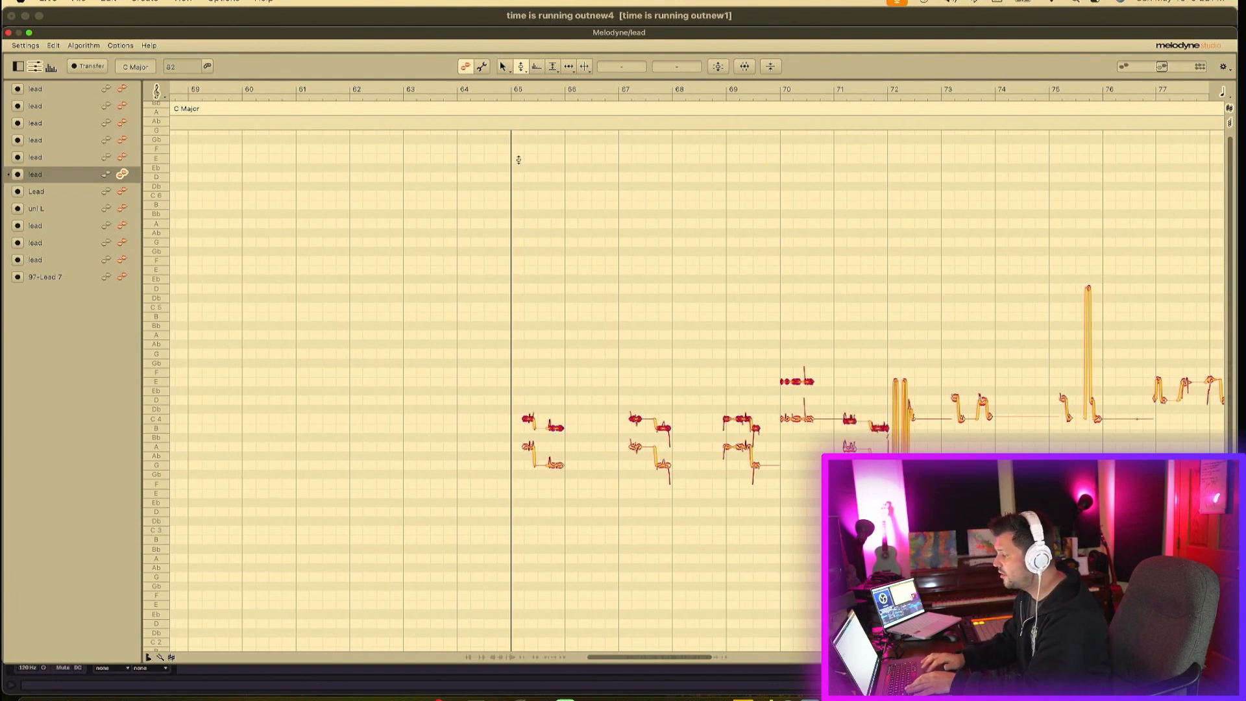
click(552, 66)
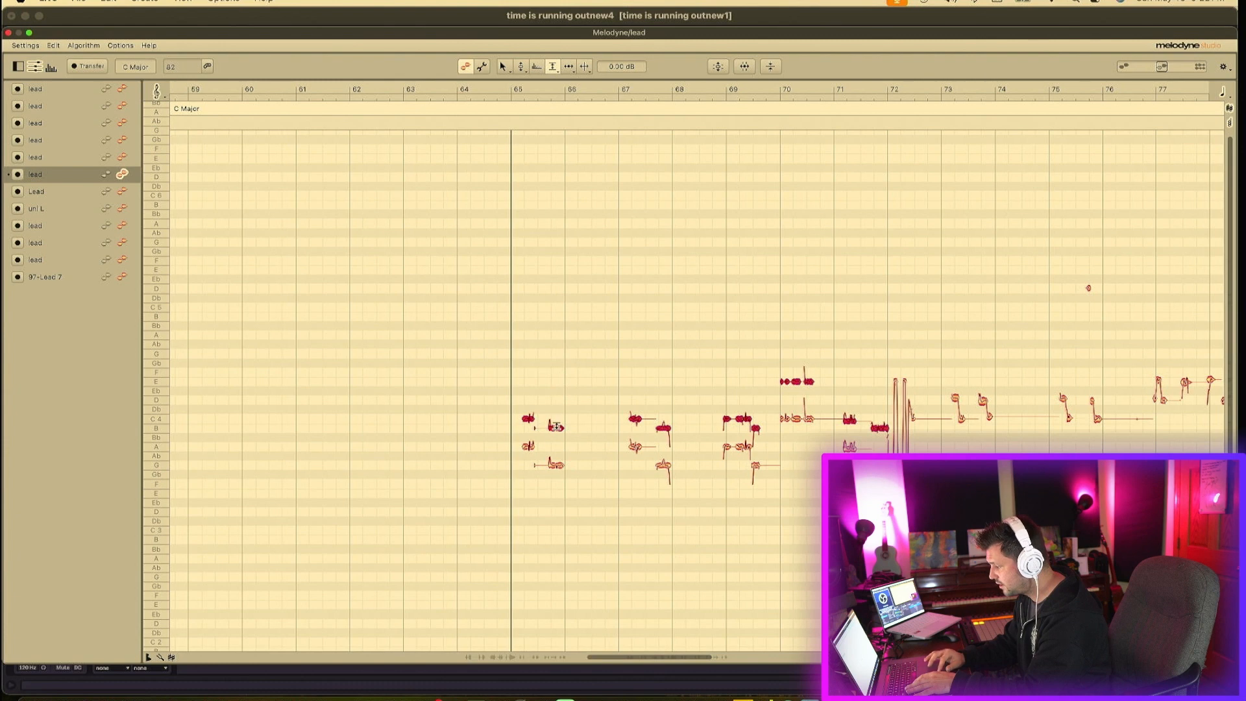
double_click(556, 427)
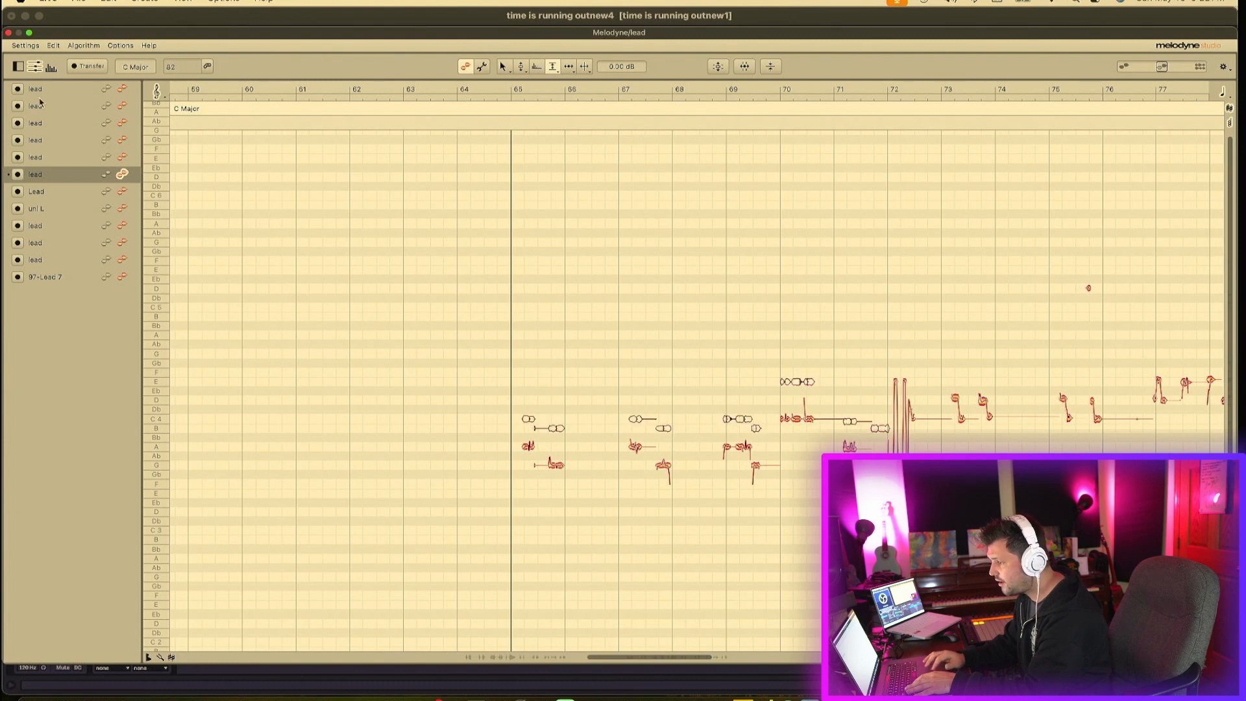
click(8, 32)
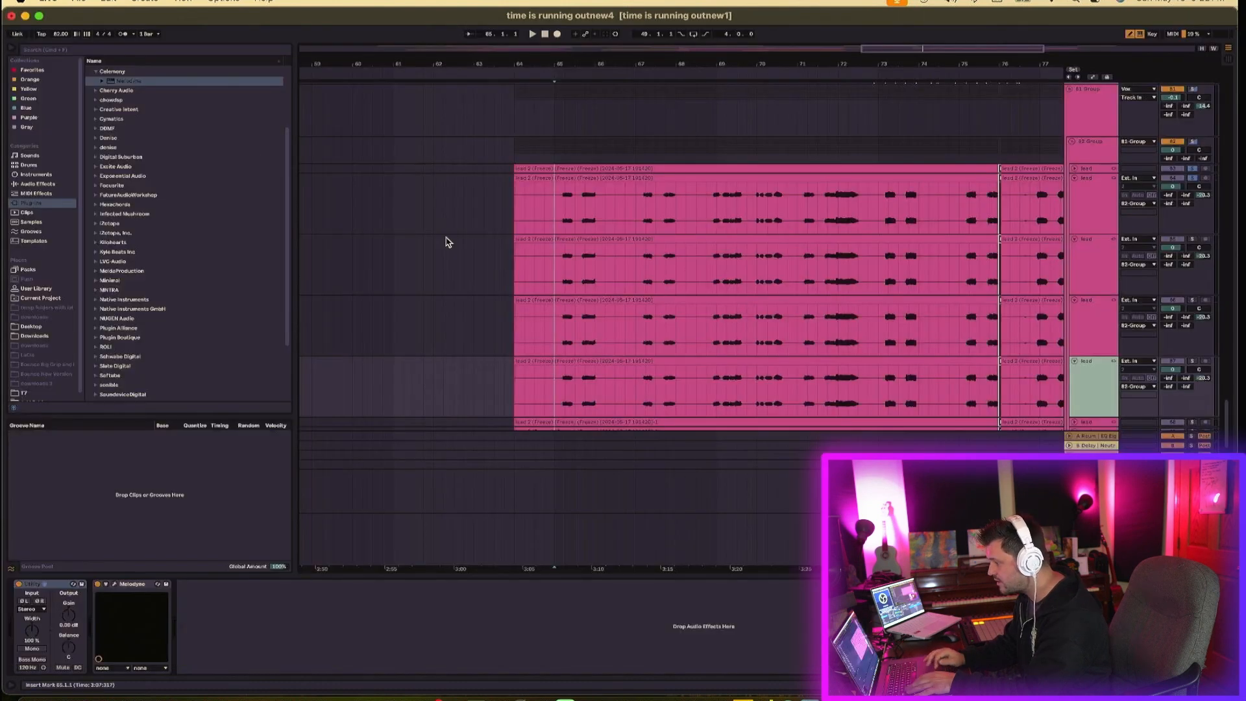
- Open Melodyne on the first lead track and mute its lower harmony notes from bar 65 to bar 70
click(555, 222)
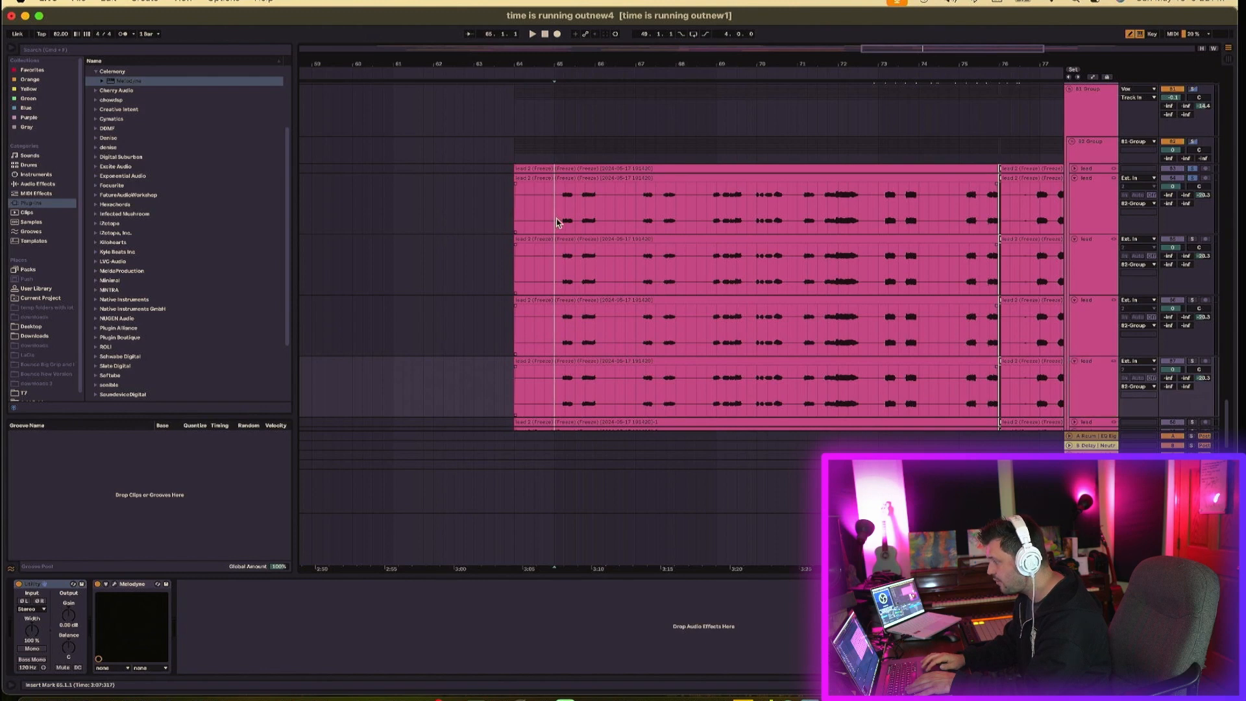
click(114, 583)
click(629, 658)
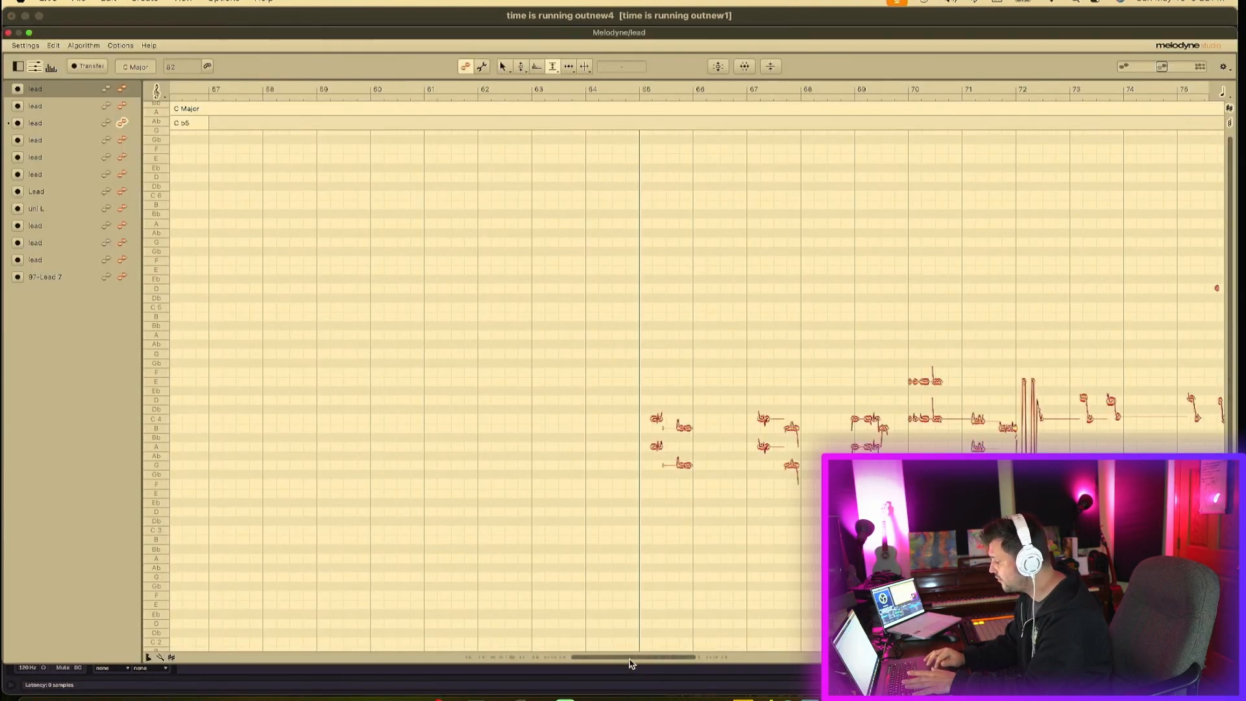
drag(626, 441, 809, 482)
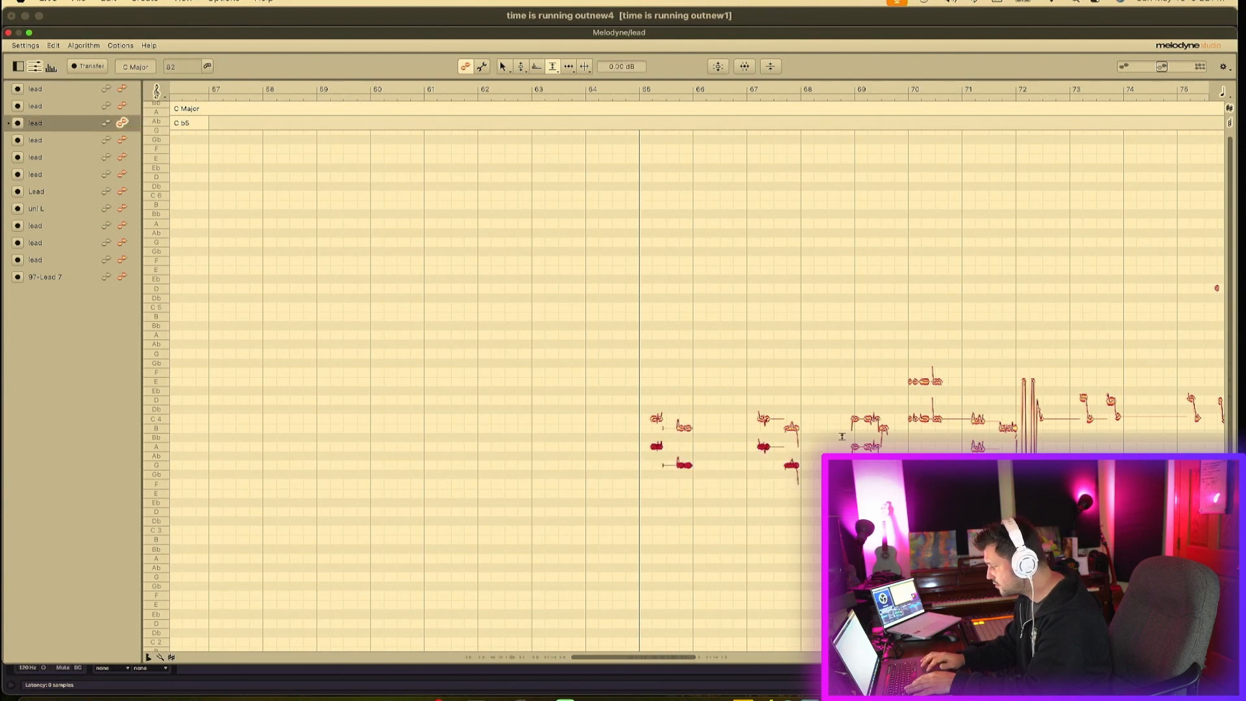
shift+click(863, 446)
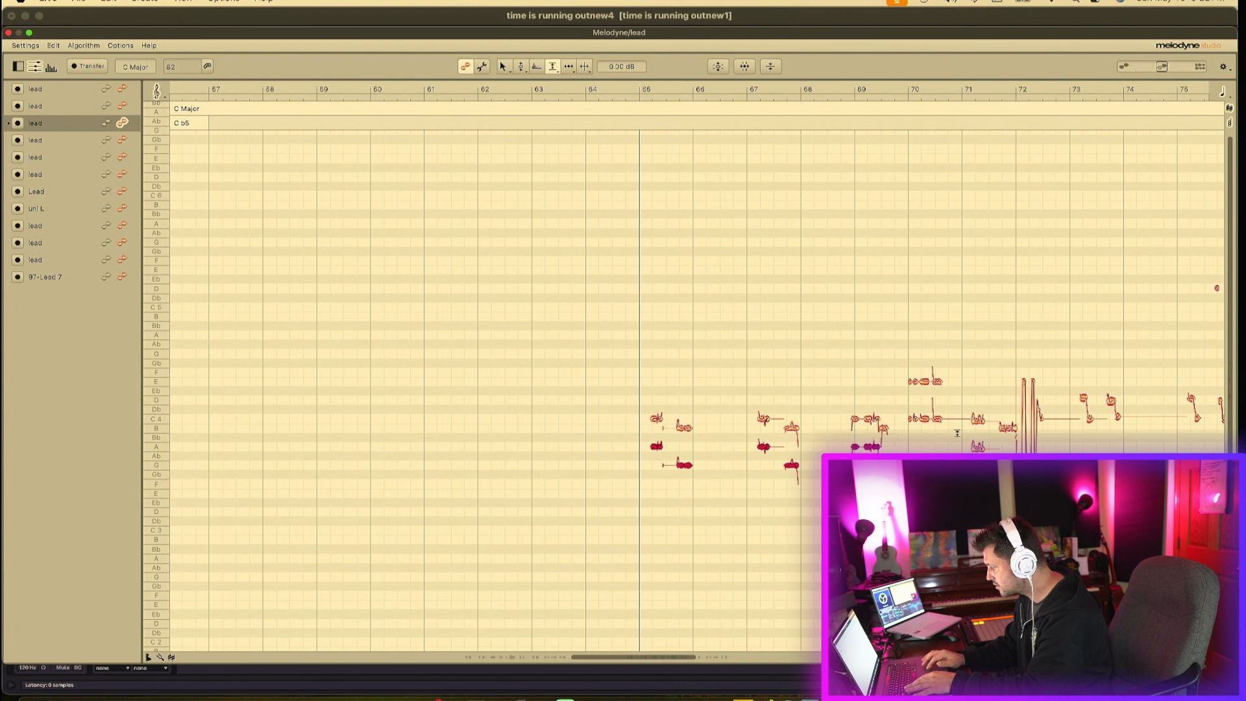
drag(962, 439, 1016, 453)
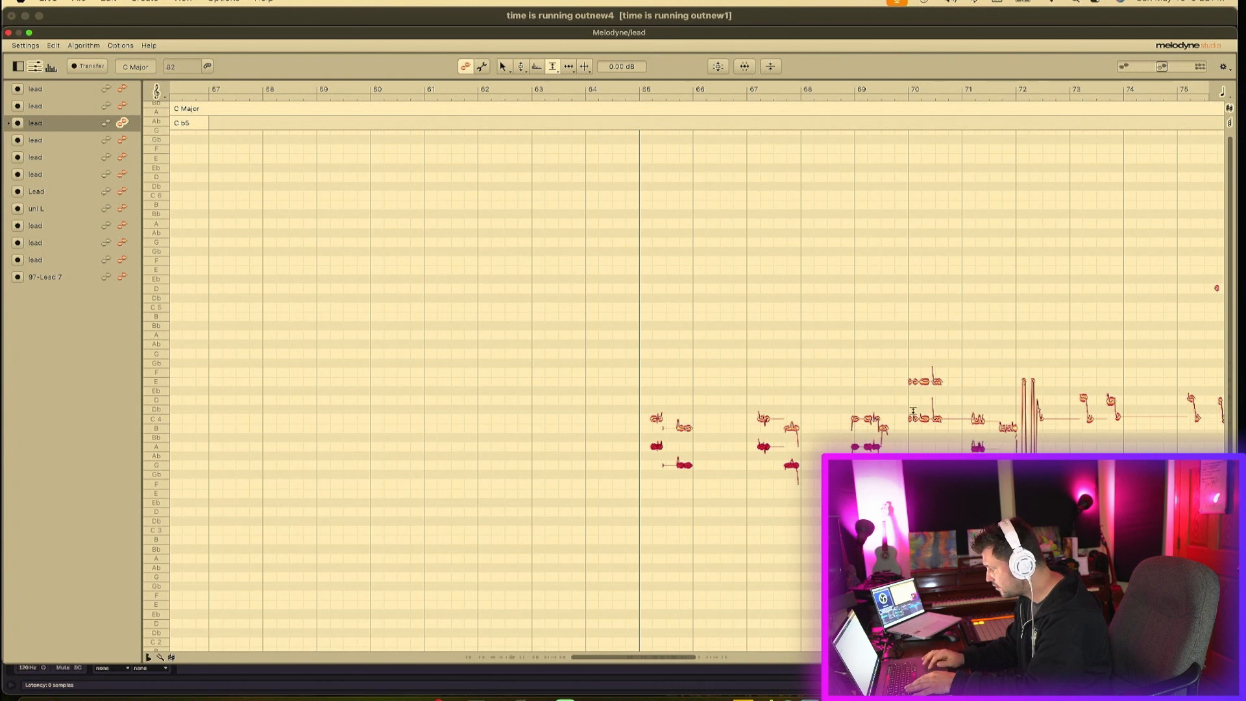
drag(905, 410, 959, 443)
double_click(936, 419)
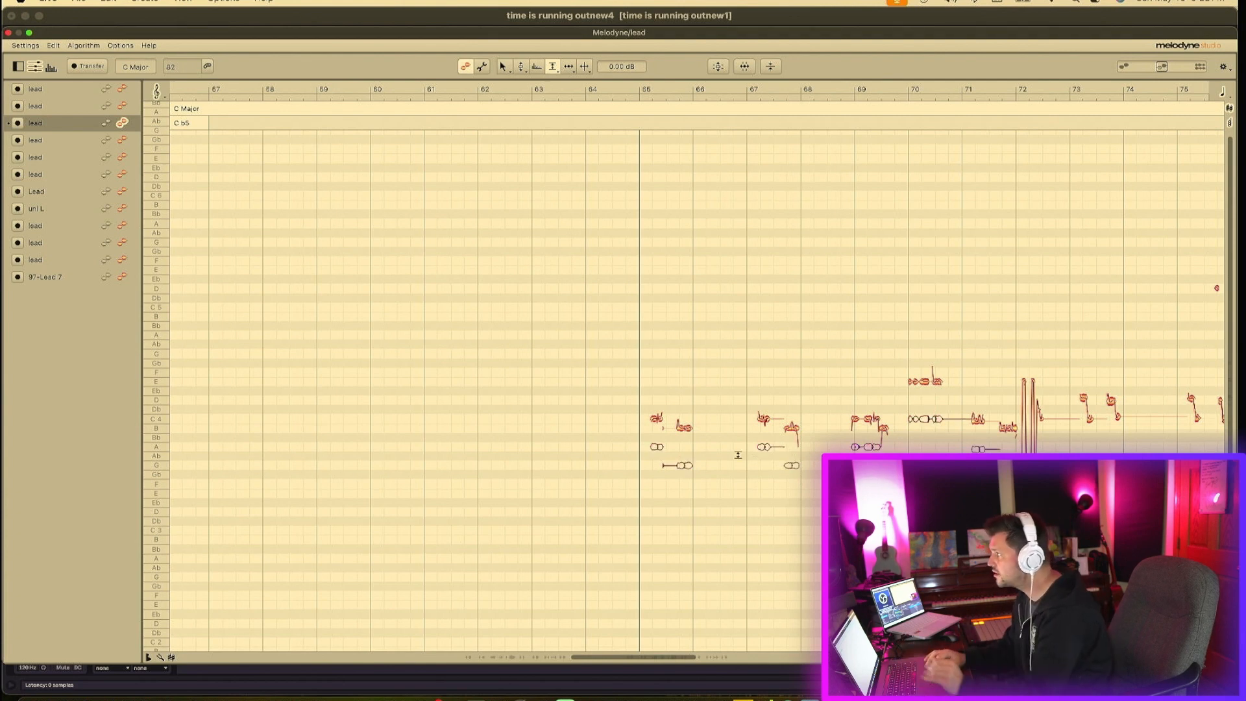
scroll(701, 330, right, 6)
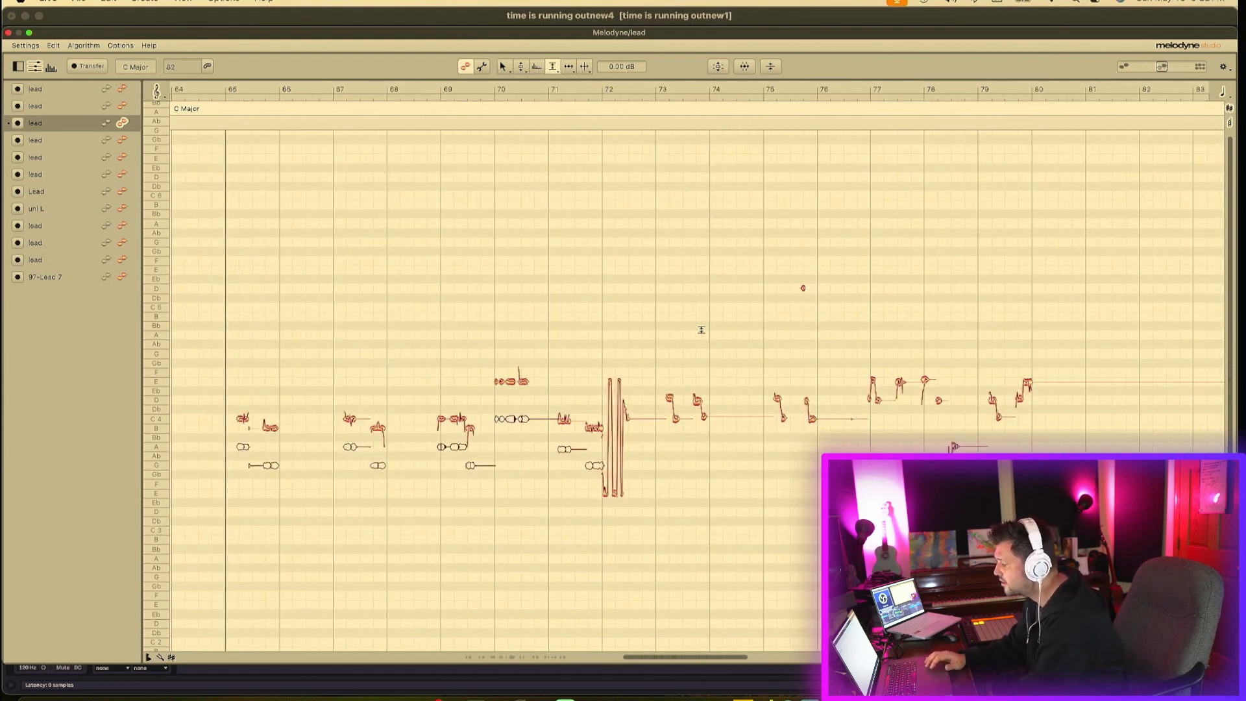
click(8, 32)
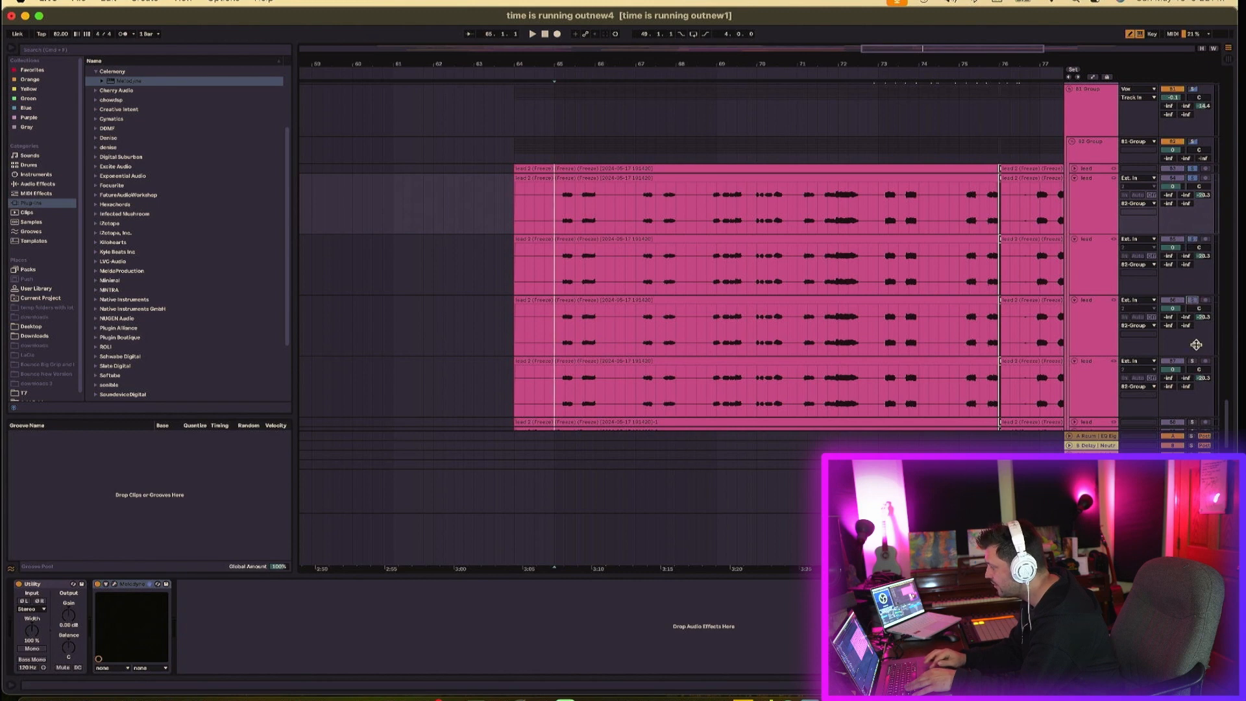
- Lower the volume of two duplicated lead tracks, setting the second to -2.6 dB
click(1103, 385)
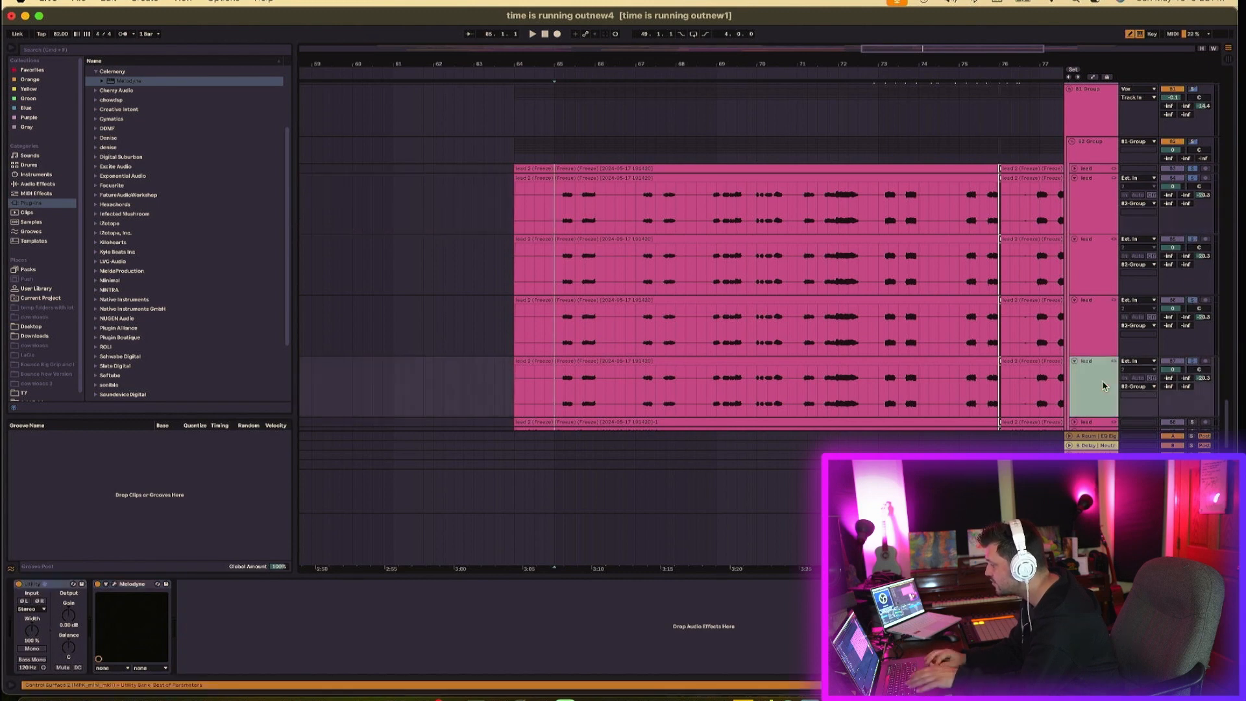
drag(1177, 370, 1177, 379)
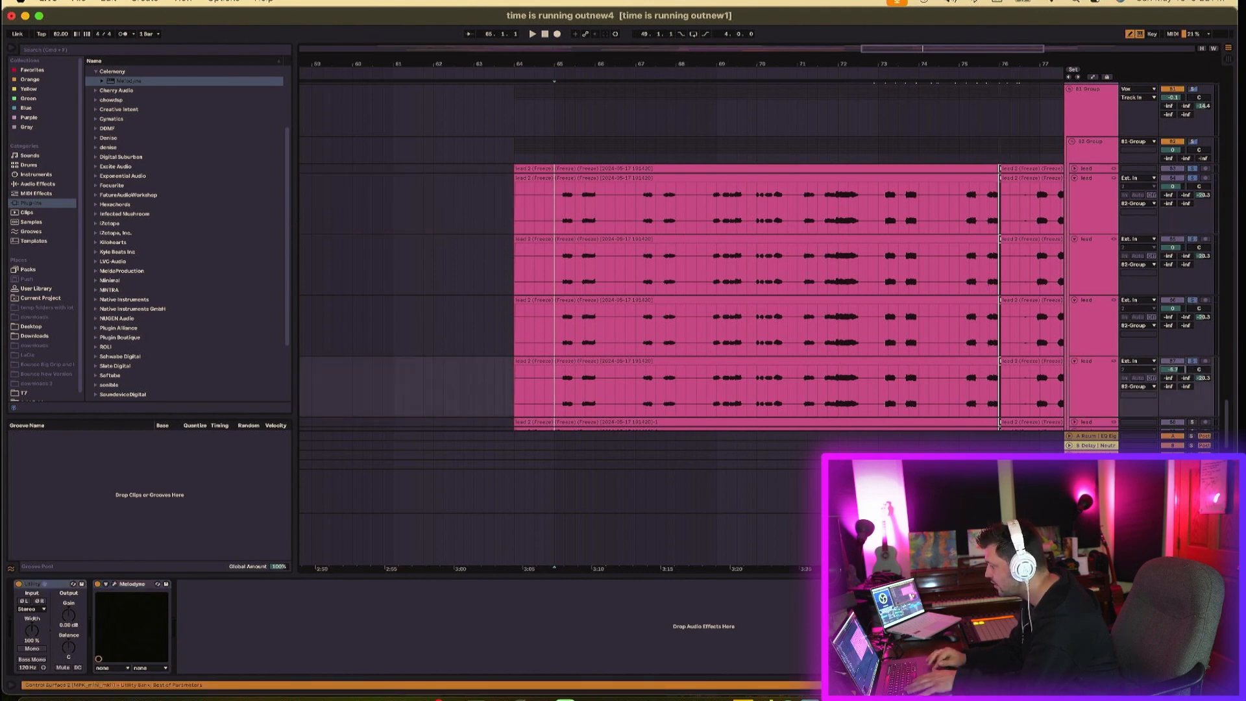
drag(1173, 246, 1174, 262)
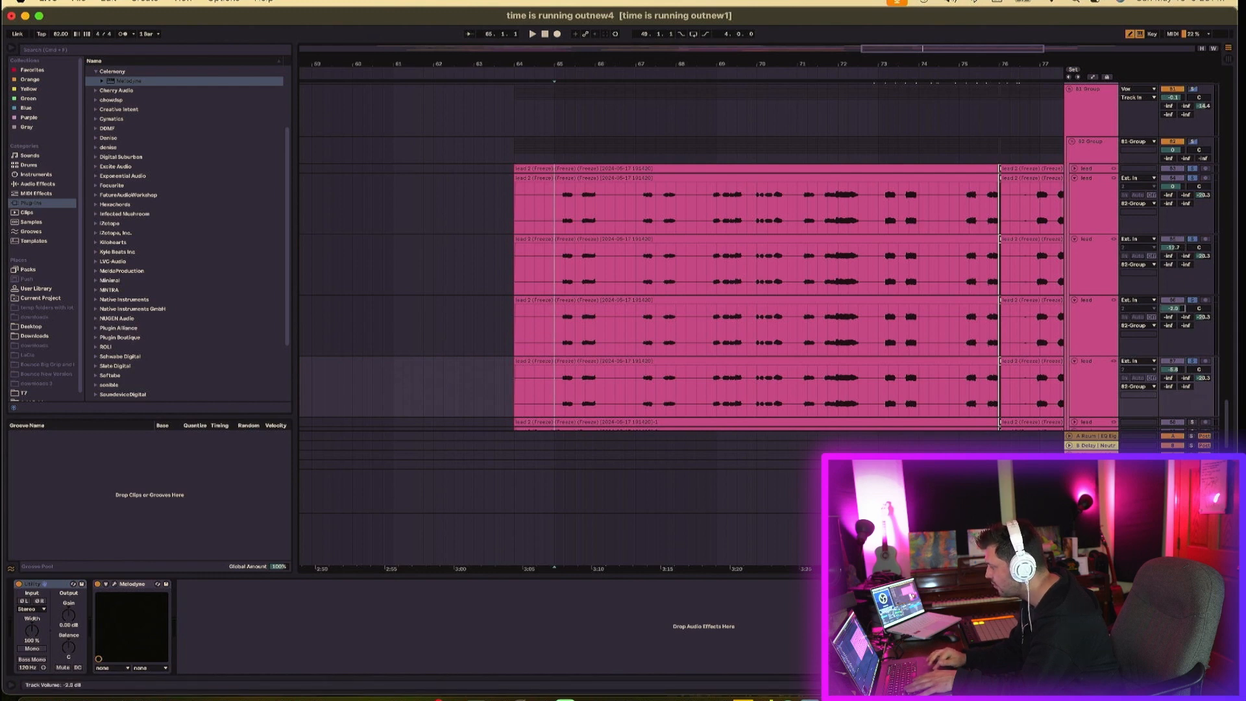
- Play back the lead vocal section to audition the stacked harmony layers
scroll(1013, 204, up, 15)
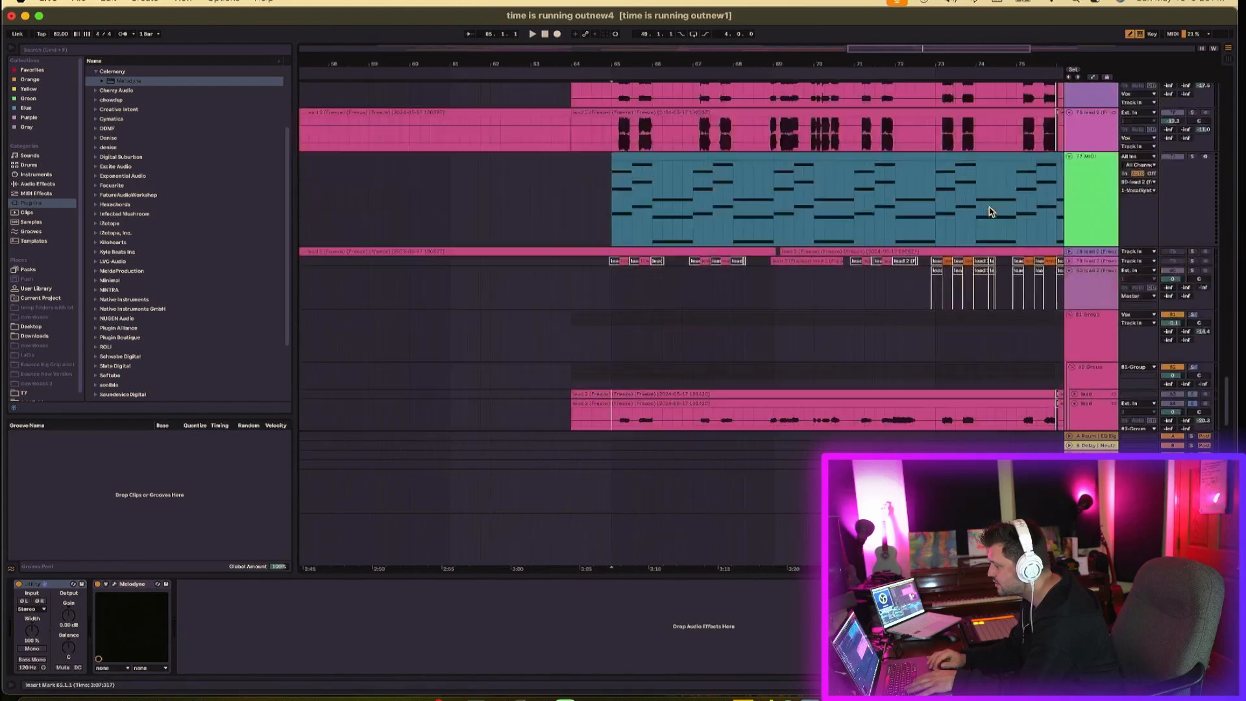
scroll(1143, 224, up, 8)
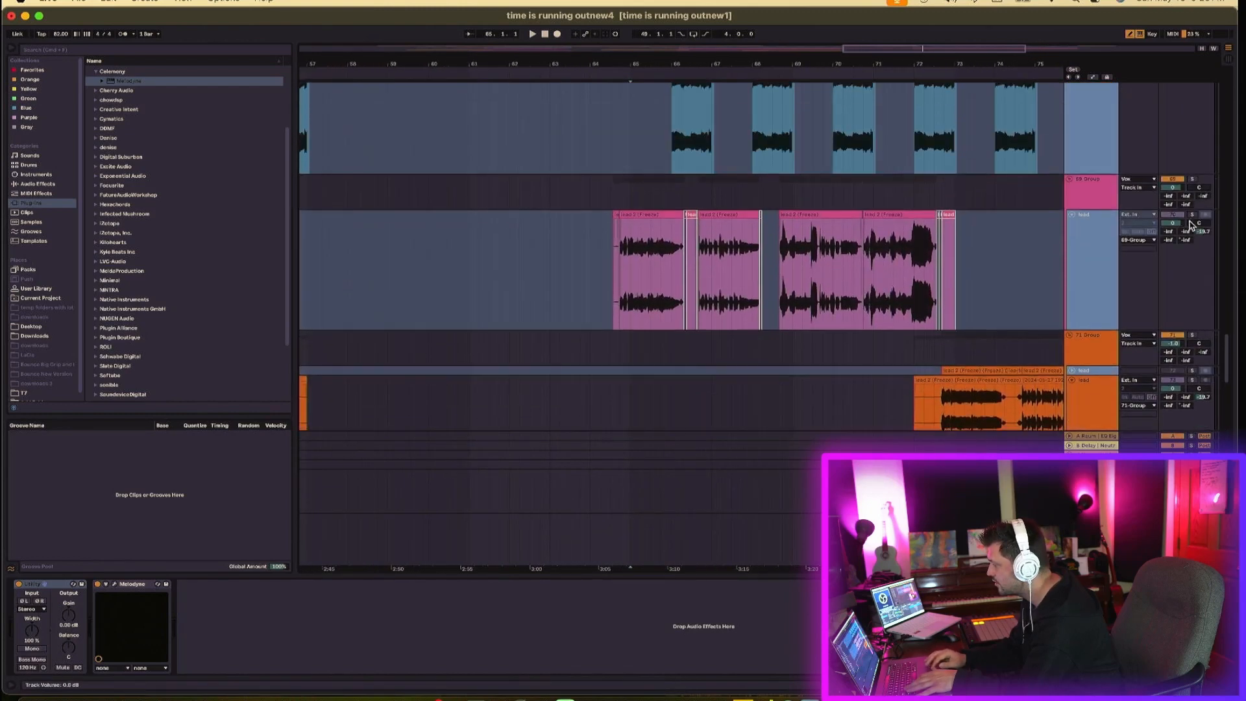
click(1194, 215)
key(space)
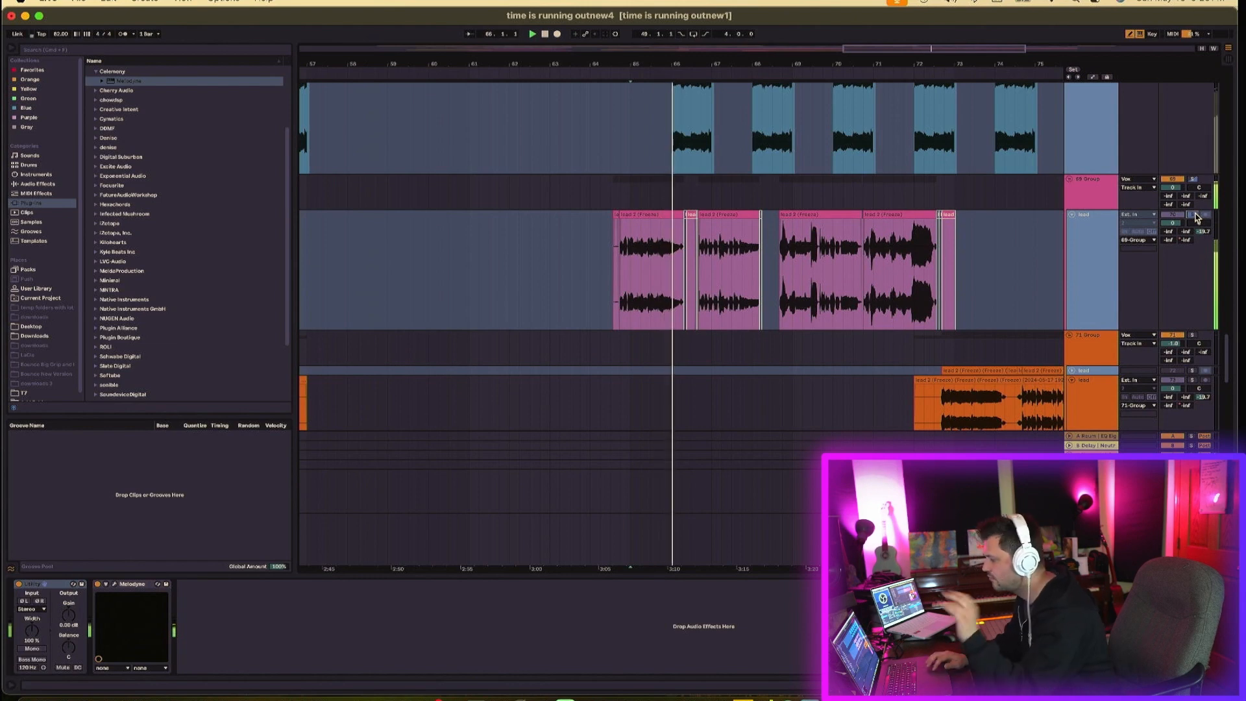
scroll(1000, 282, down, 1)
scroll(1000, 281, down, 2)
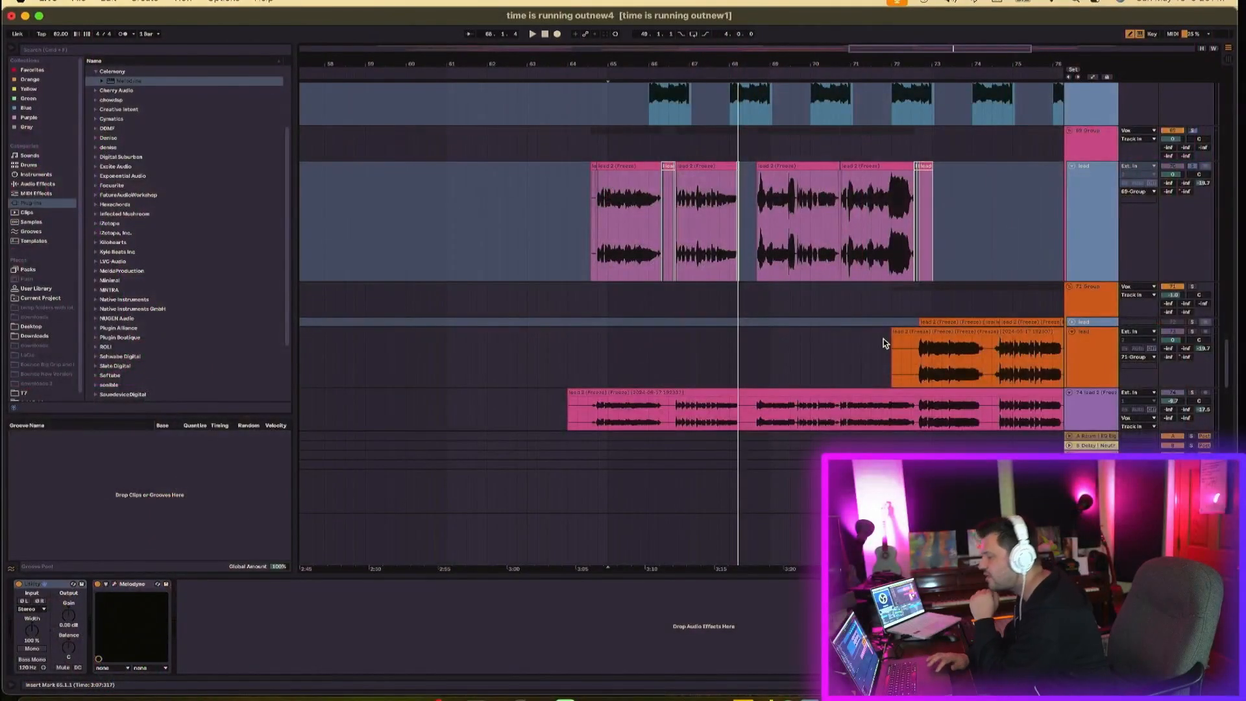
- Scroll through the arrangement to the four duplicated lead tracks and start playback near bar 64
scroll(882, 339, right, 5)
scroll(883, 339, down, 10)
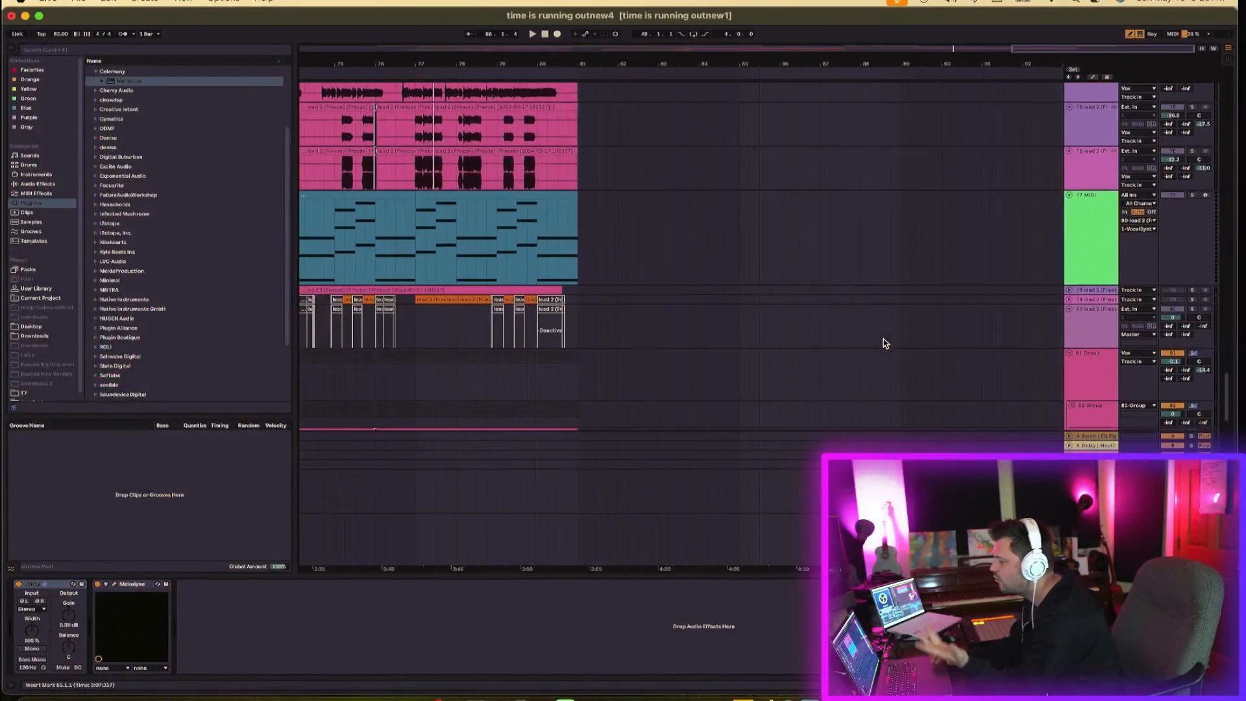
scroll(882, 339, up, 5)
scroll(883, 339, left, 5)
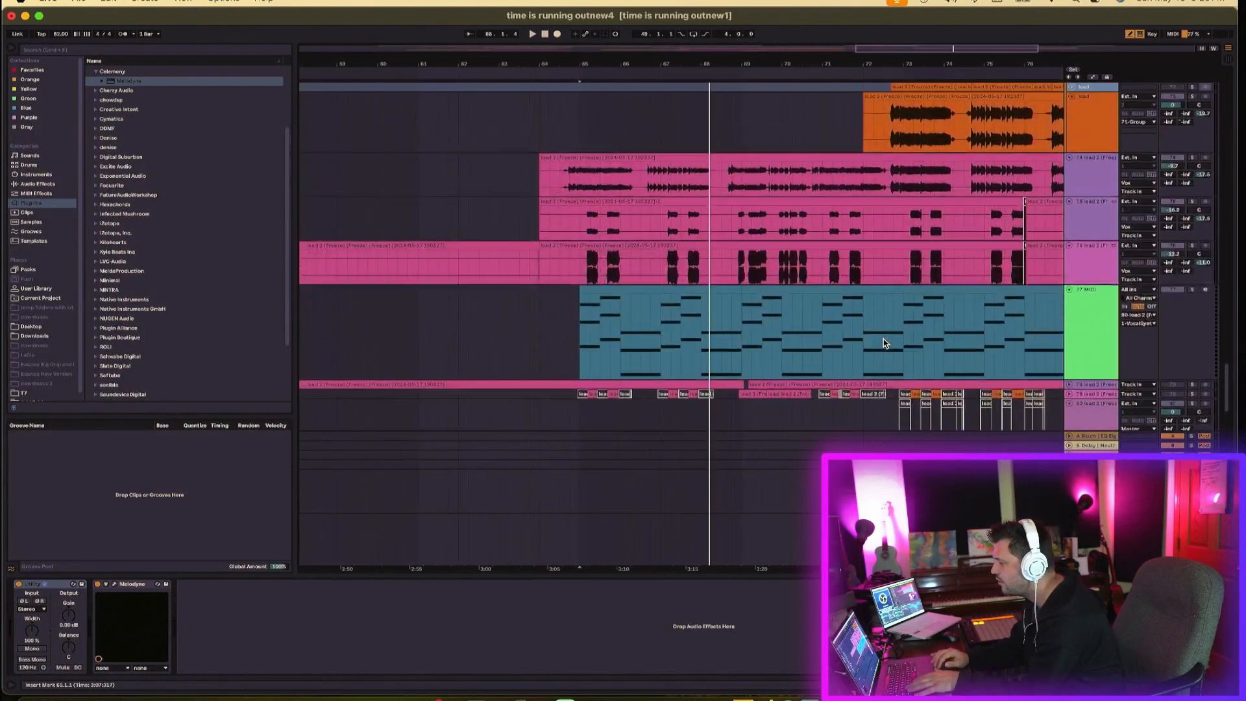
scroll(883, 339, down, 8)
click(587, 267)
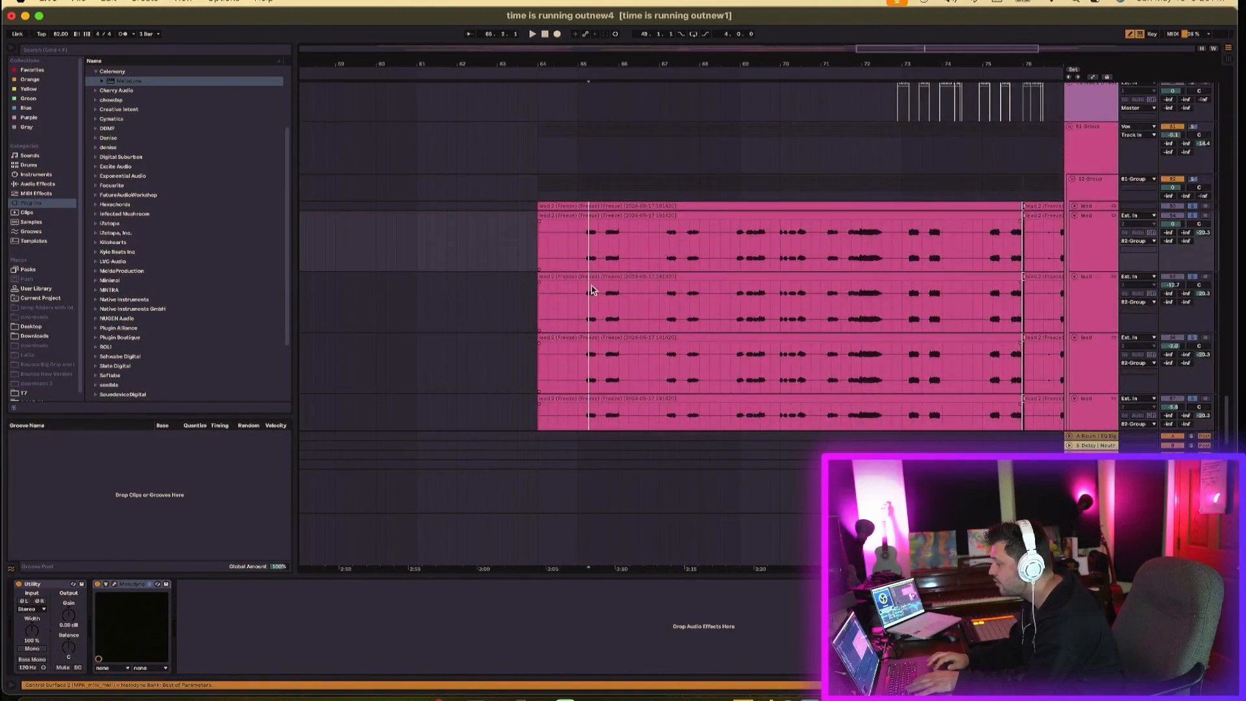
scroll(609, 323, down, 3)
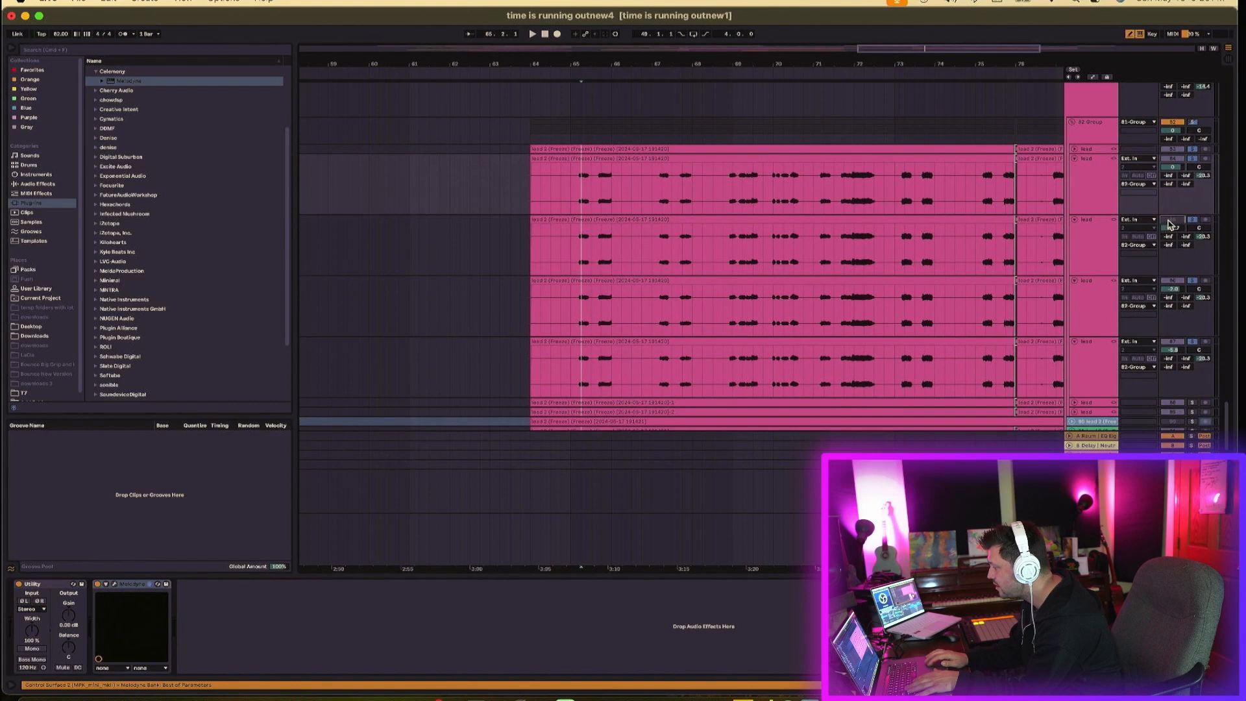
click(1160, 319)
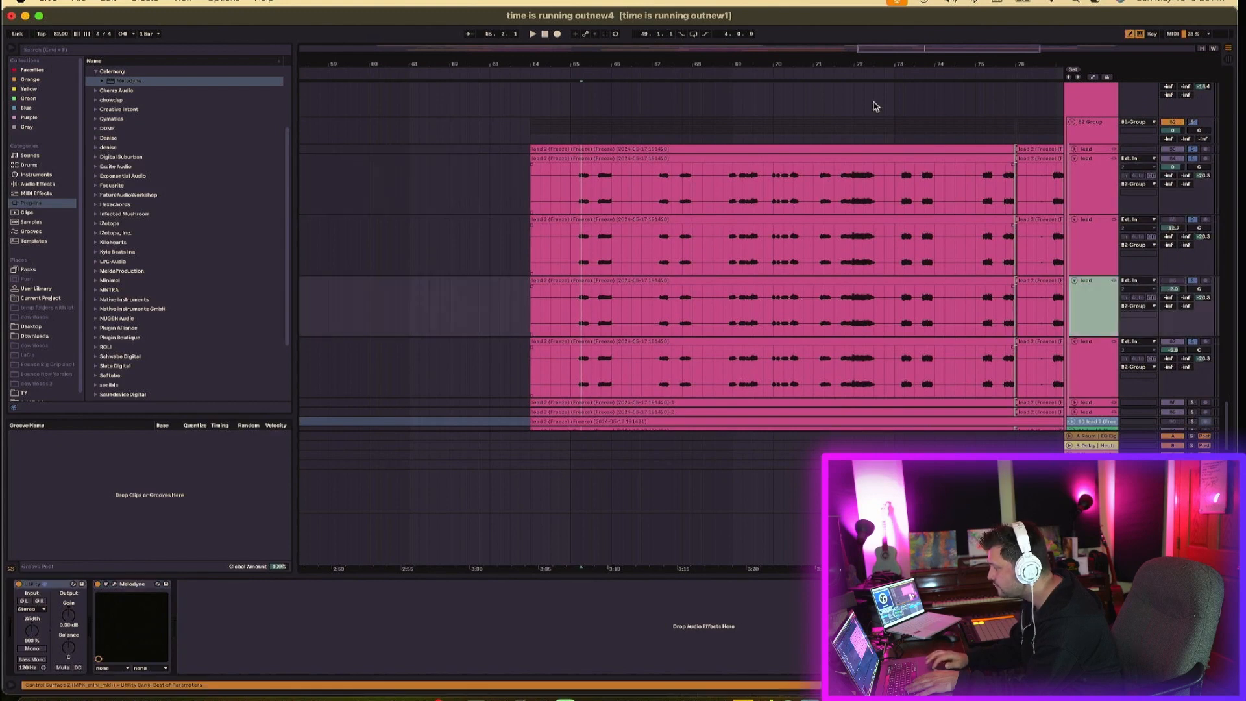
drag(861, 58, 862, 60)
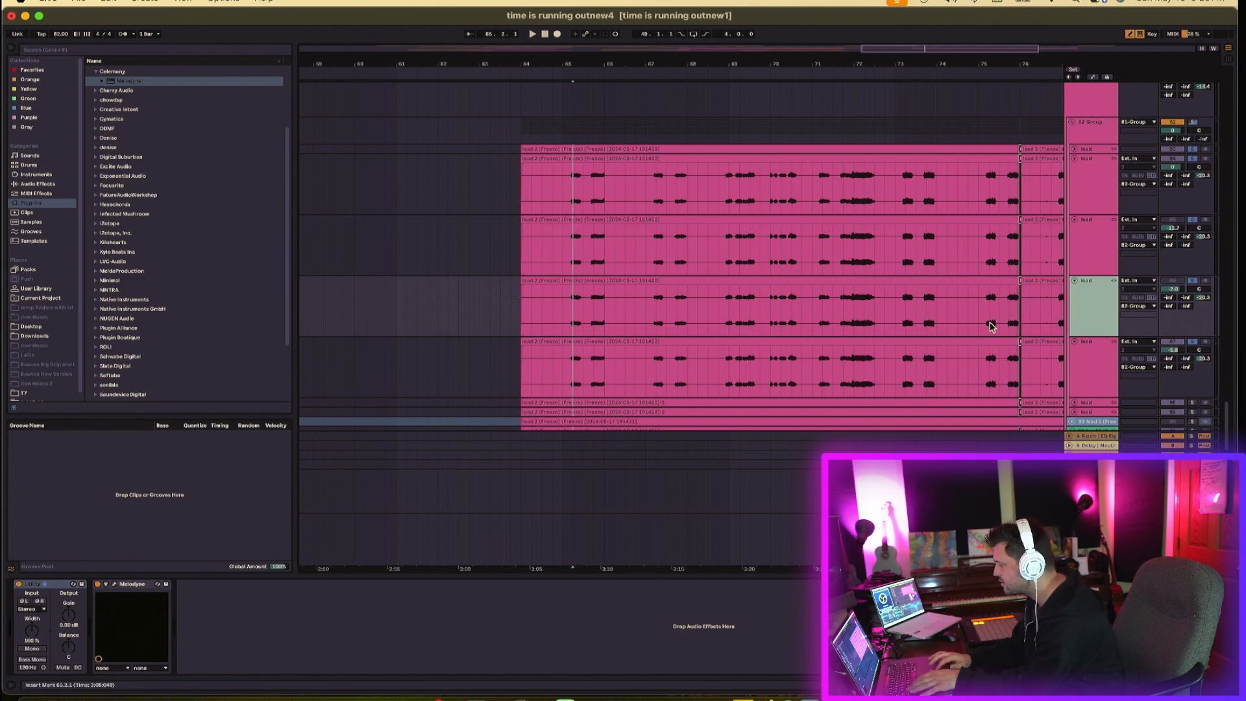
click(1191, 221)
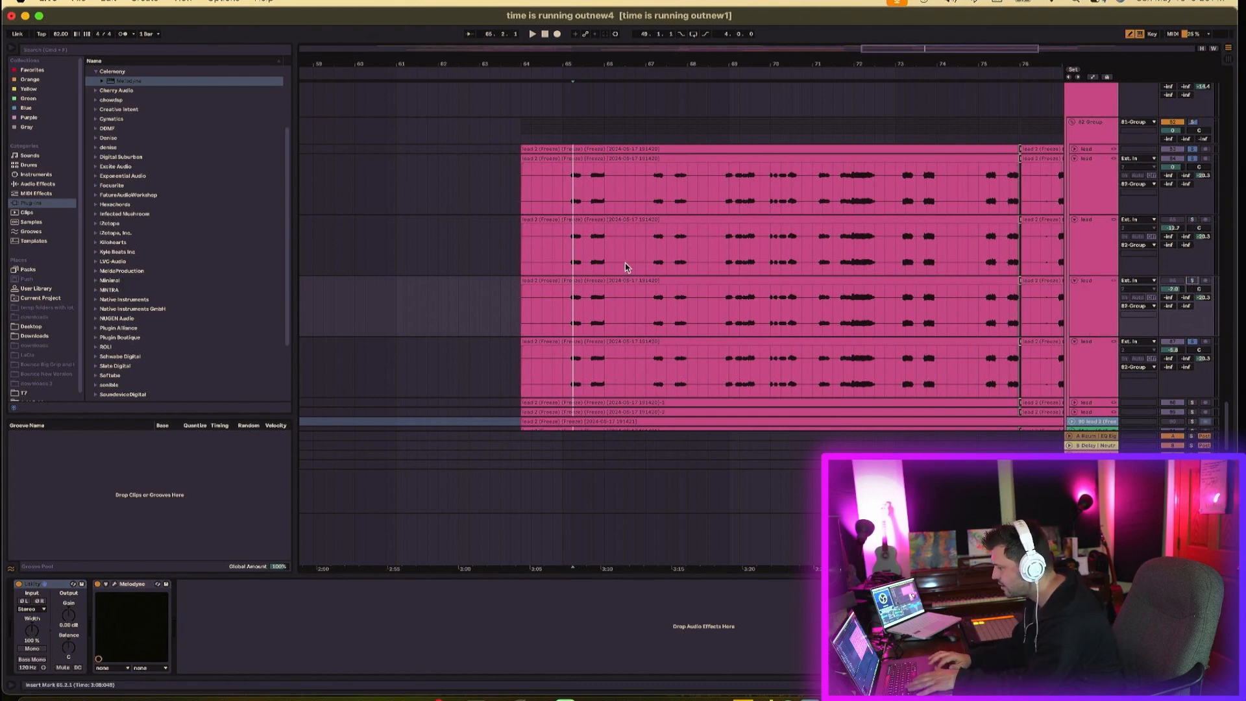
click(557, 255)
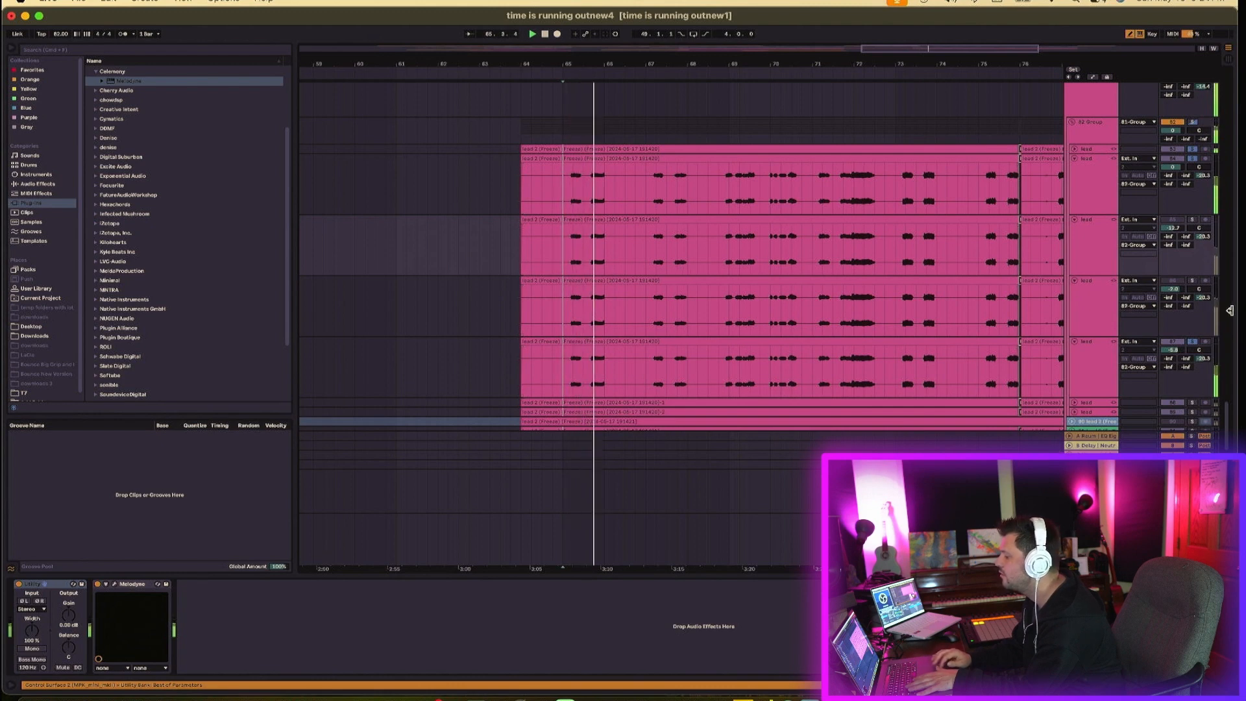
- Audition the lead tracks from bar 64 while scrolling through the track list
scroll(1166, 318, down, 2)
scroll(1166, 318, down, 5)
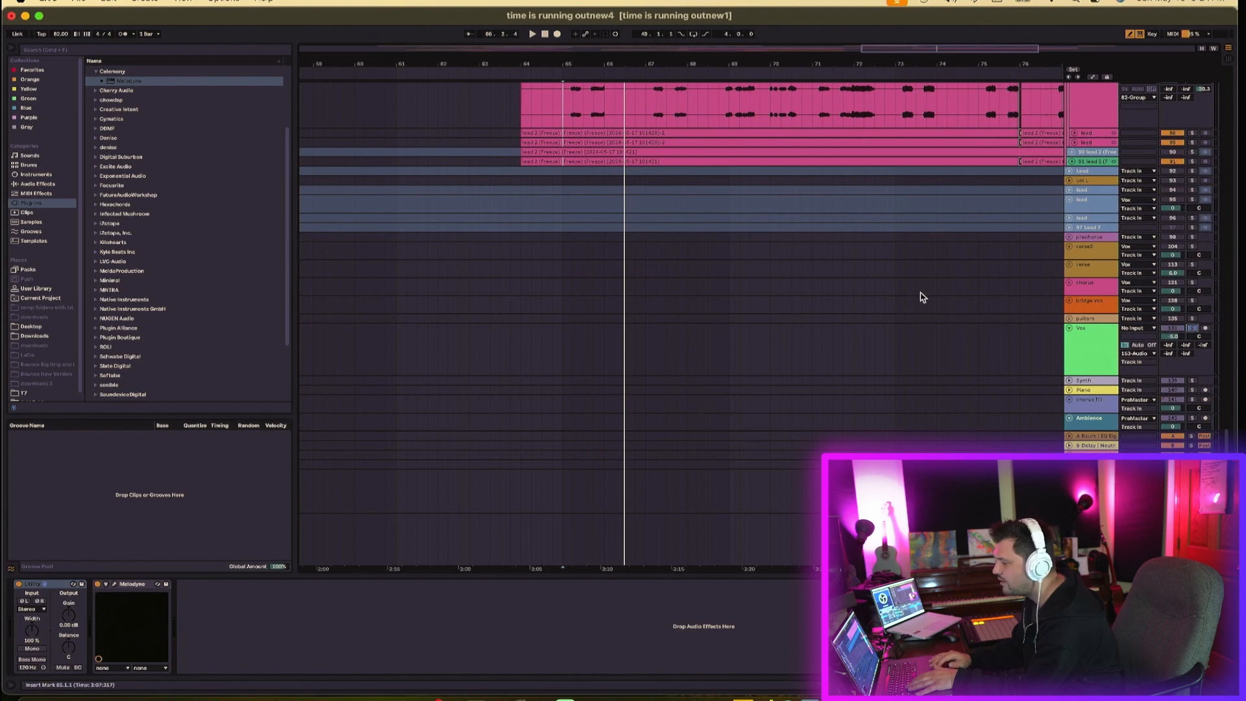
scroll(921, 292, up, 6)
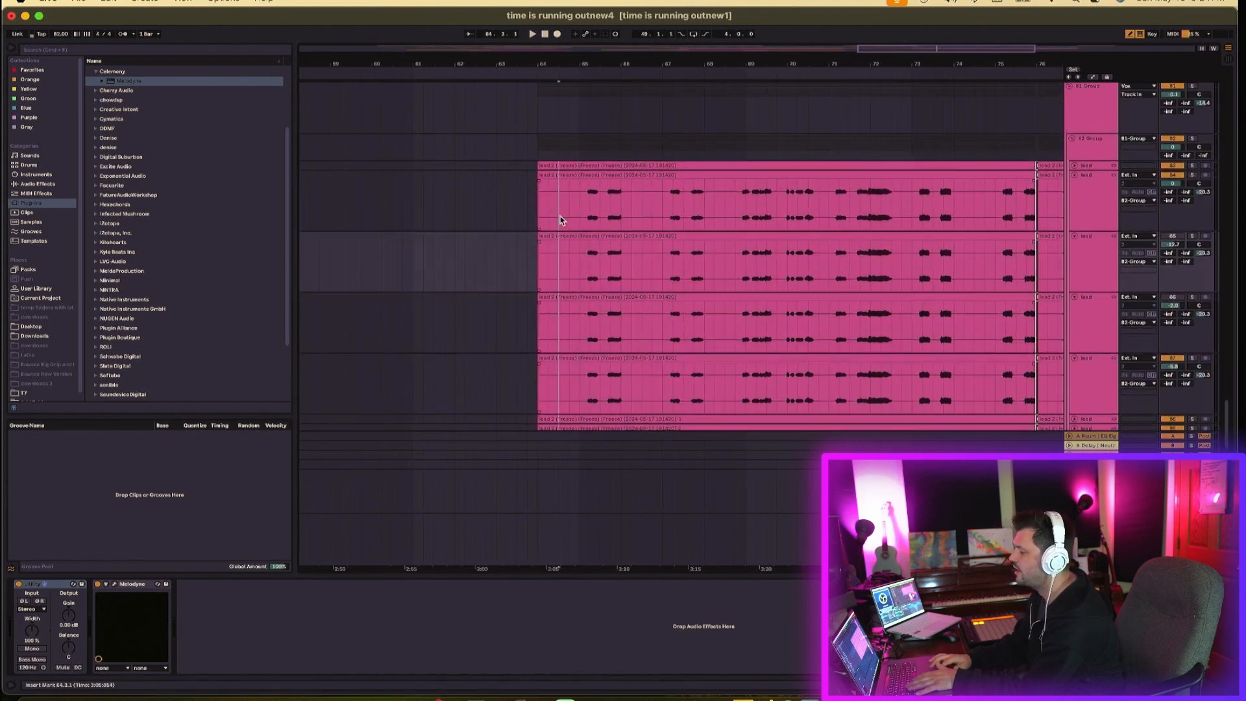
click(561, 220)
key(space)
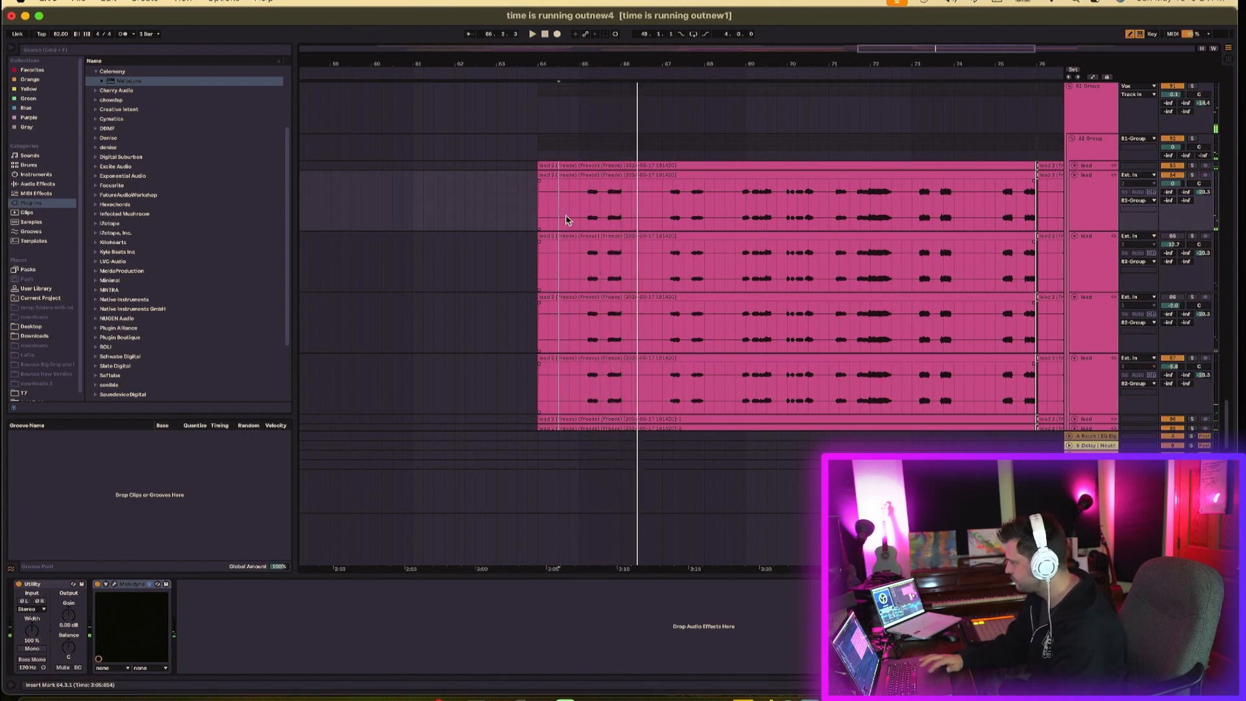
scroll(1156, 256, down, 6)
scroll(1171, 298, up, 1)
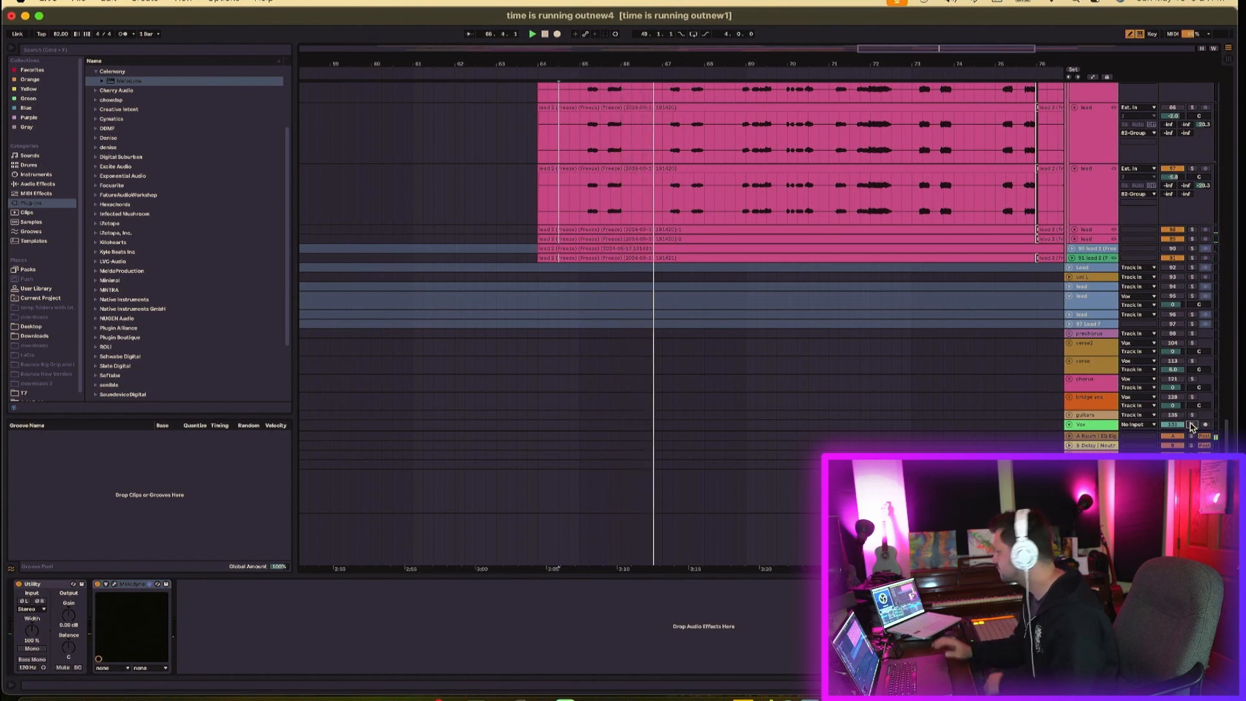
scroll(1192, 402, up, 5)
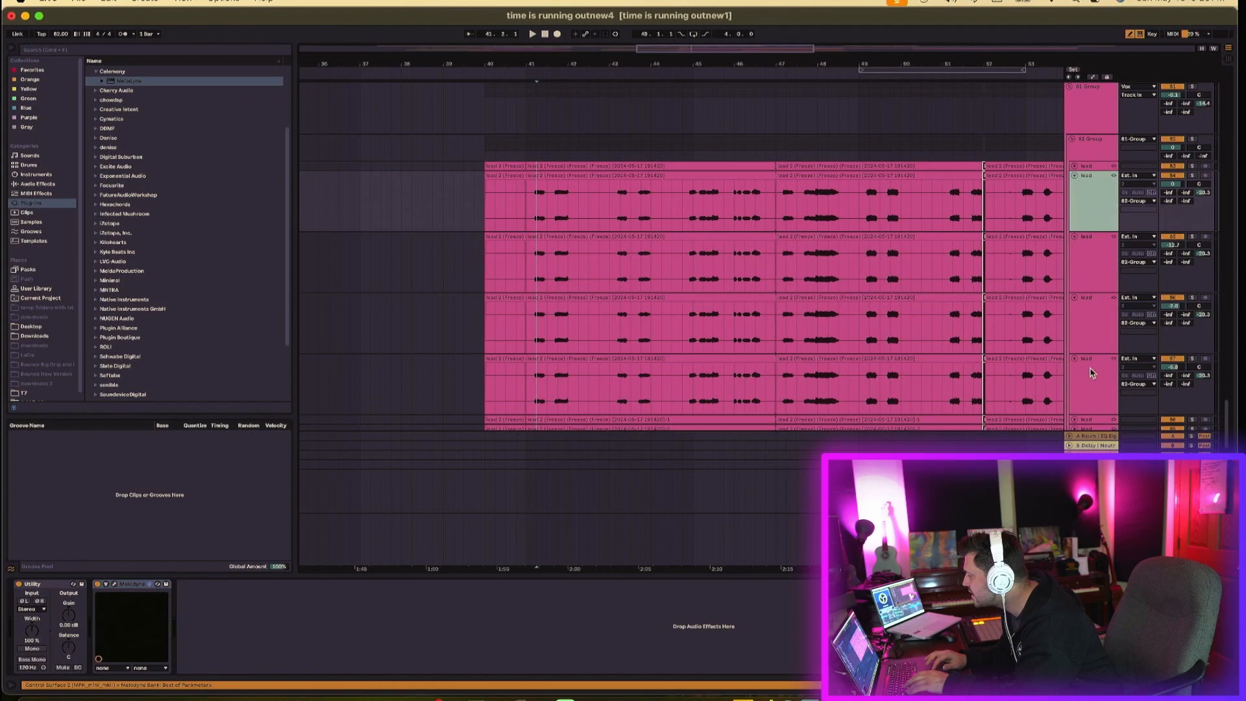
- Freeze the first duplicated lead track
click(1095, 335)
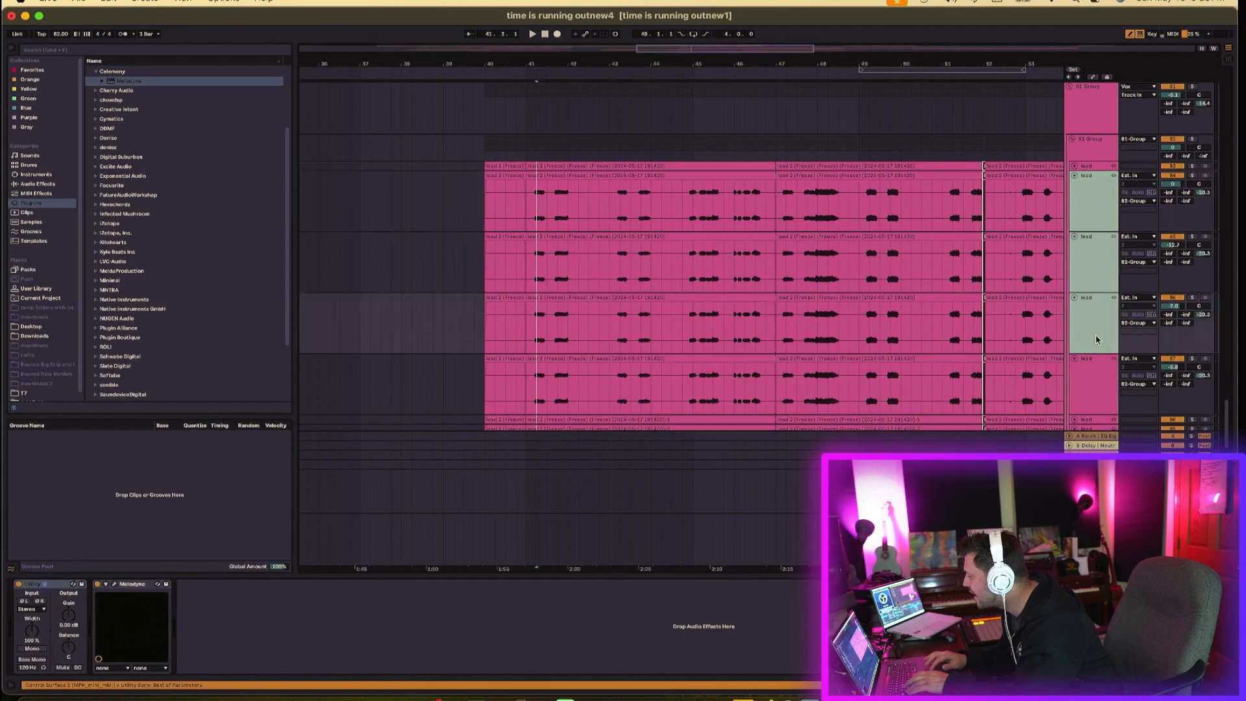
click(1101, 383)
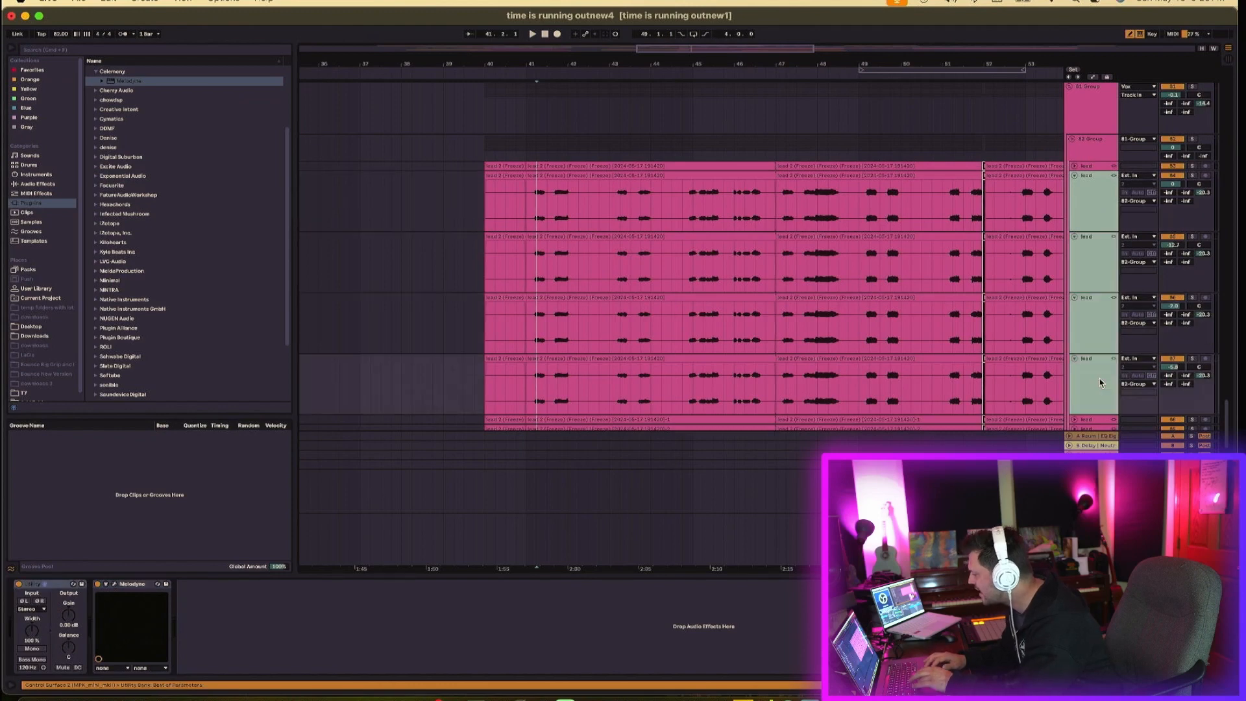
shift+click(1096, 222)
right_click(1095, 222)
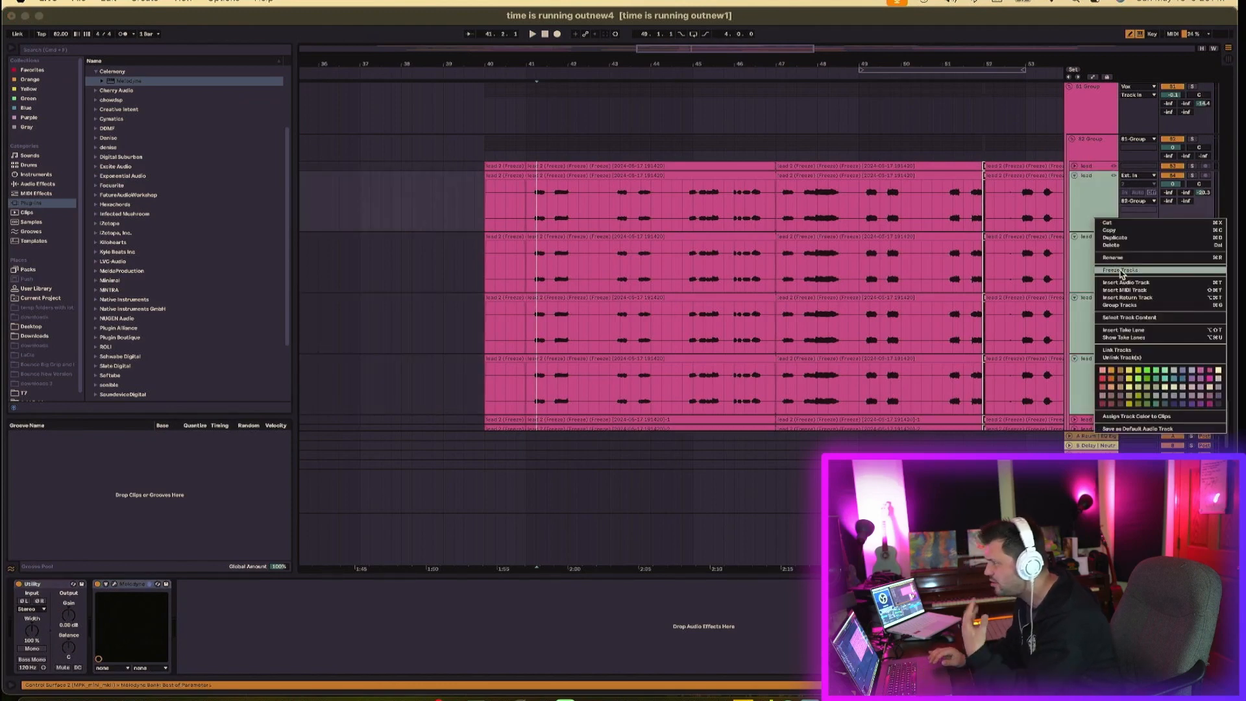
click(1120, 270)
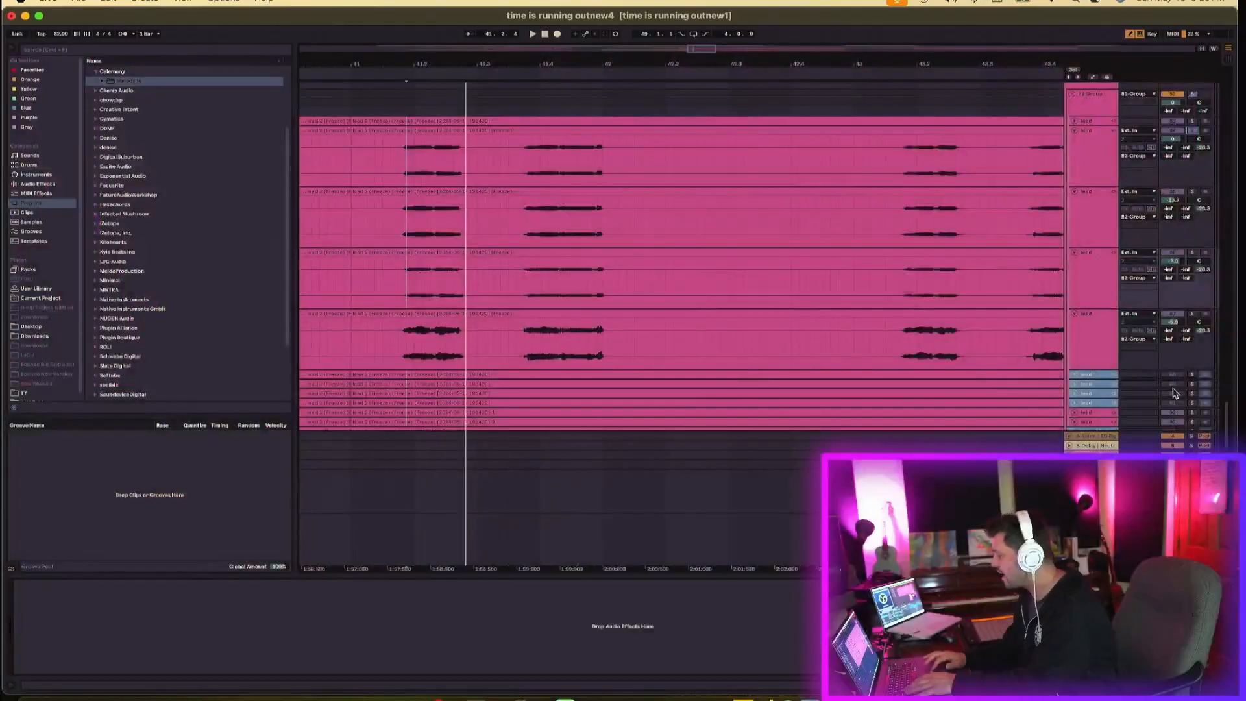
- Zoom in around bar 41 and enlarge the lead tracks to compare their waveforms closely
click(1107, 368)
click(1106, 376)
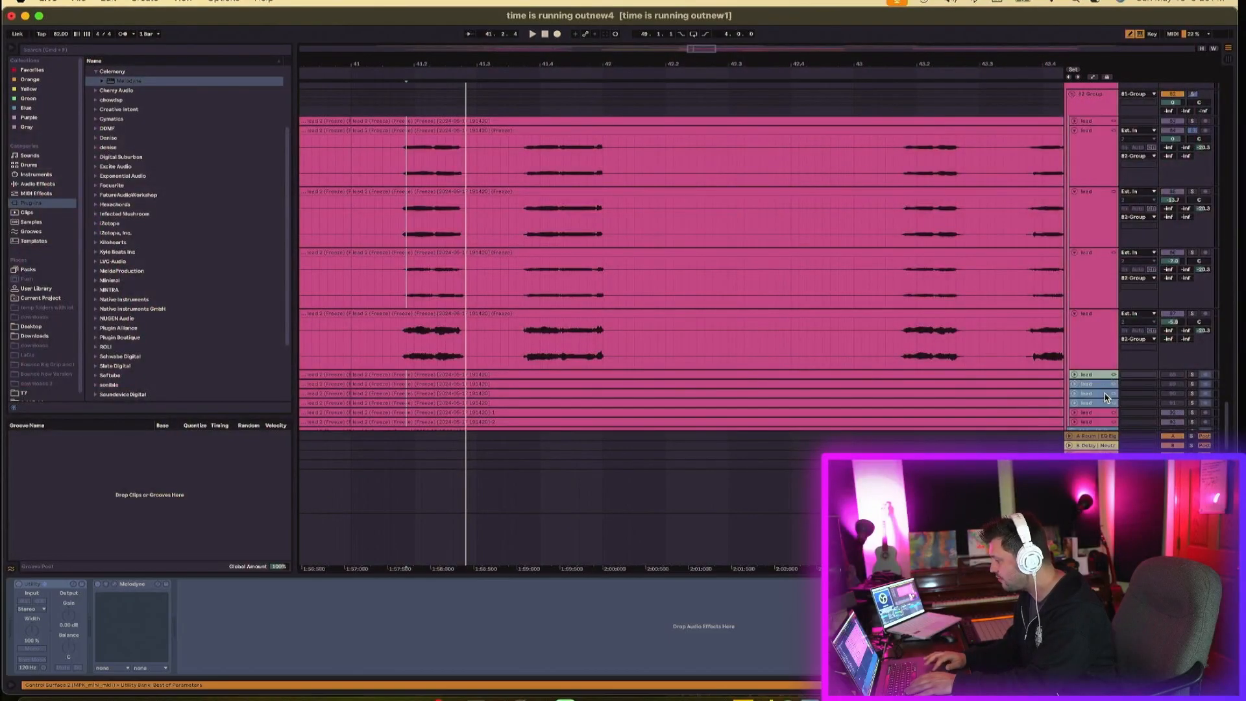
click(1101, 280)
shift+click(1095, 158)
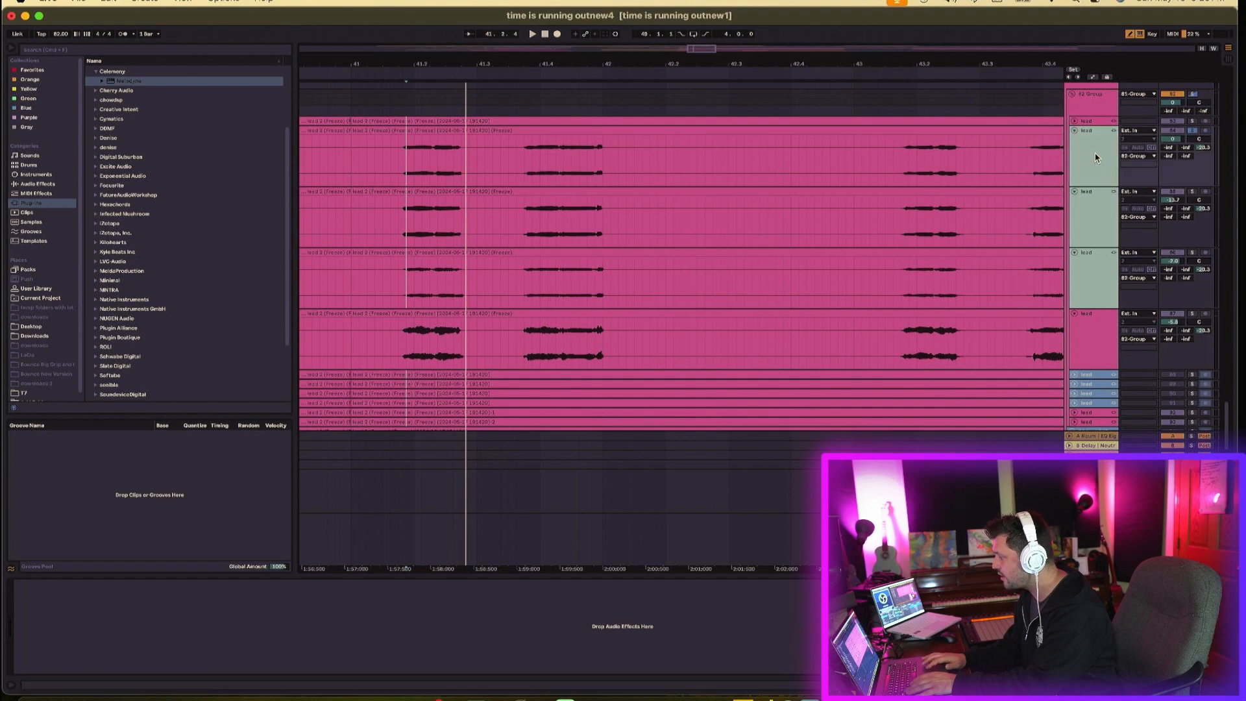
shift+click(1098, 349)
click(1038, 330)
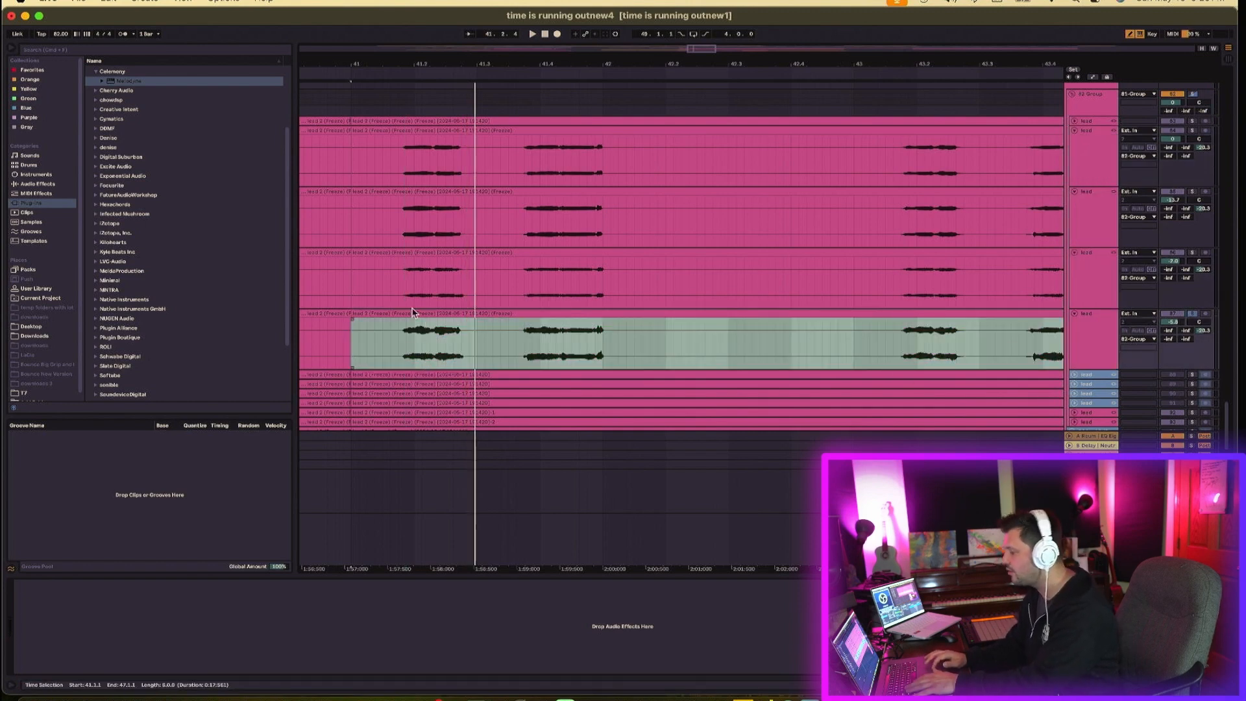
click(406, 290)
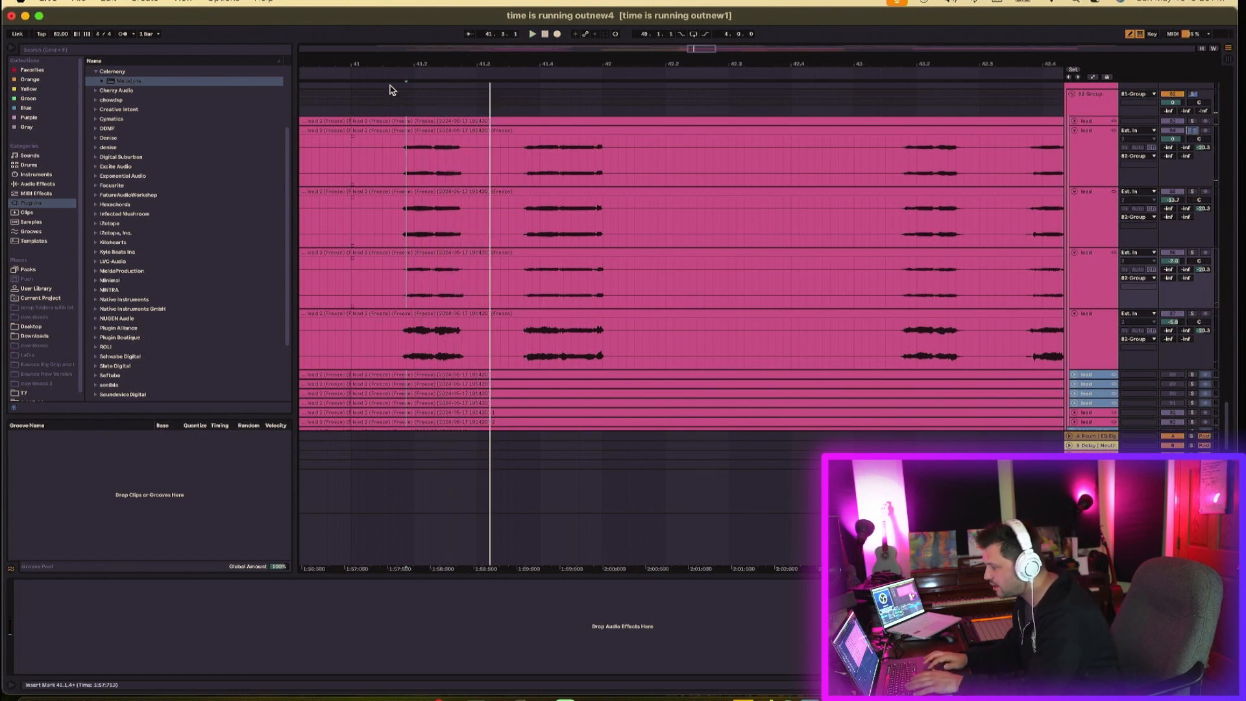
drag(420, 52, 419, 117)
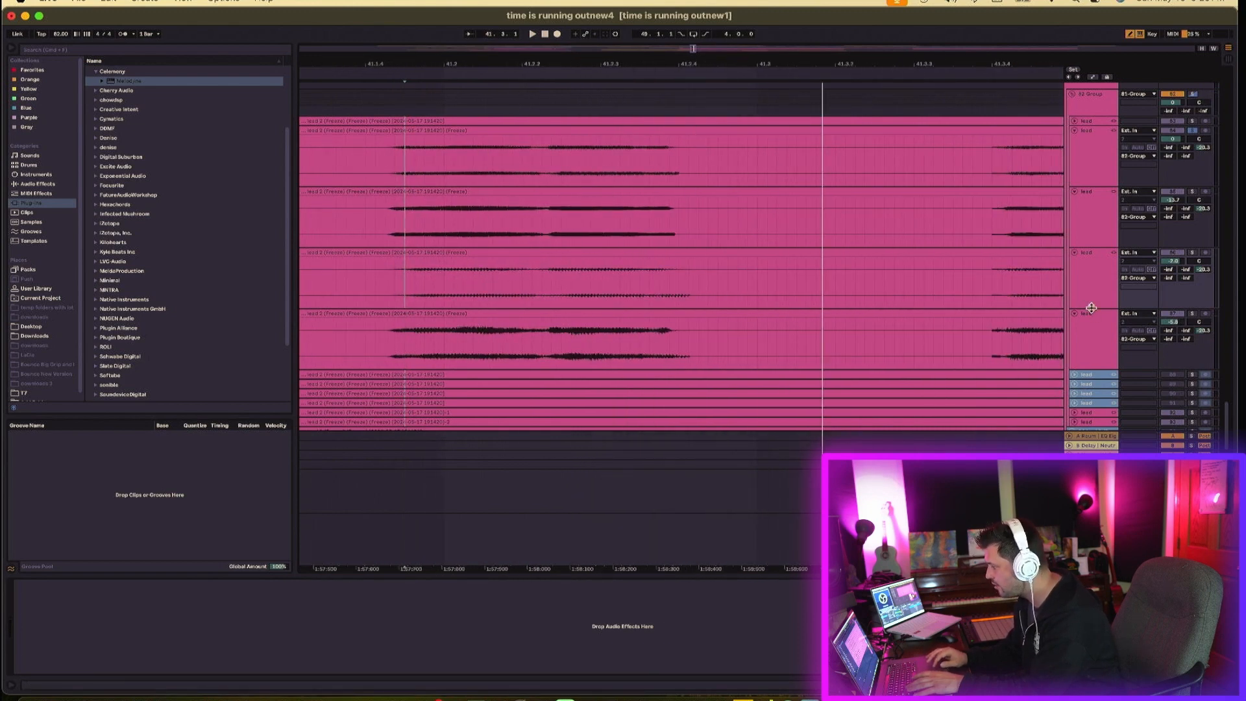
drag(1091, 308, 1090, 367)
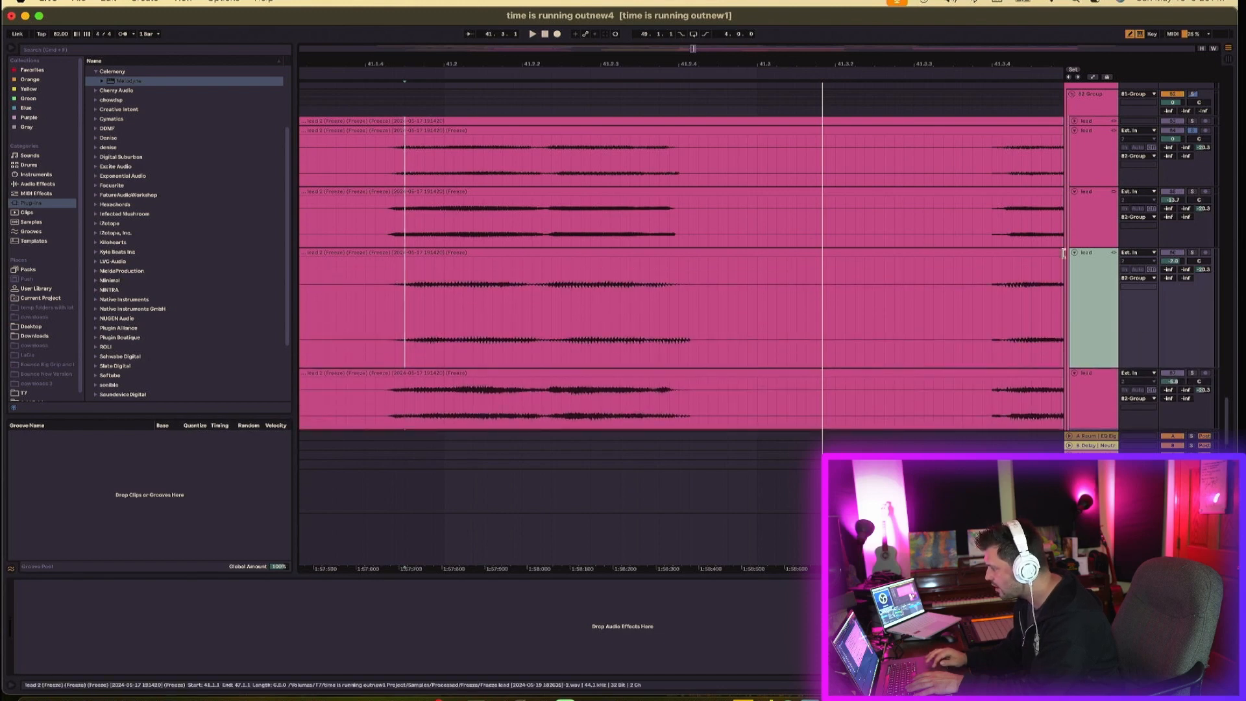
drag(1093, 248, 1093, 304)
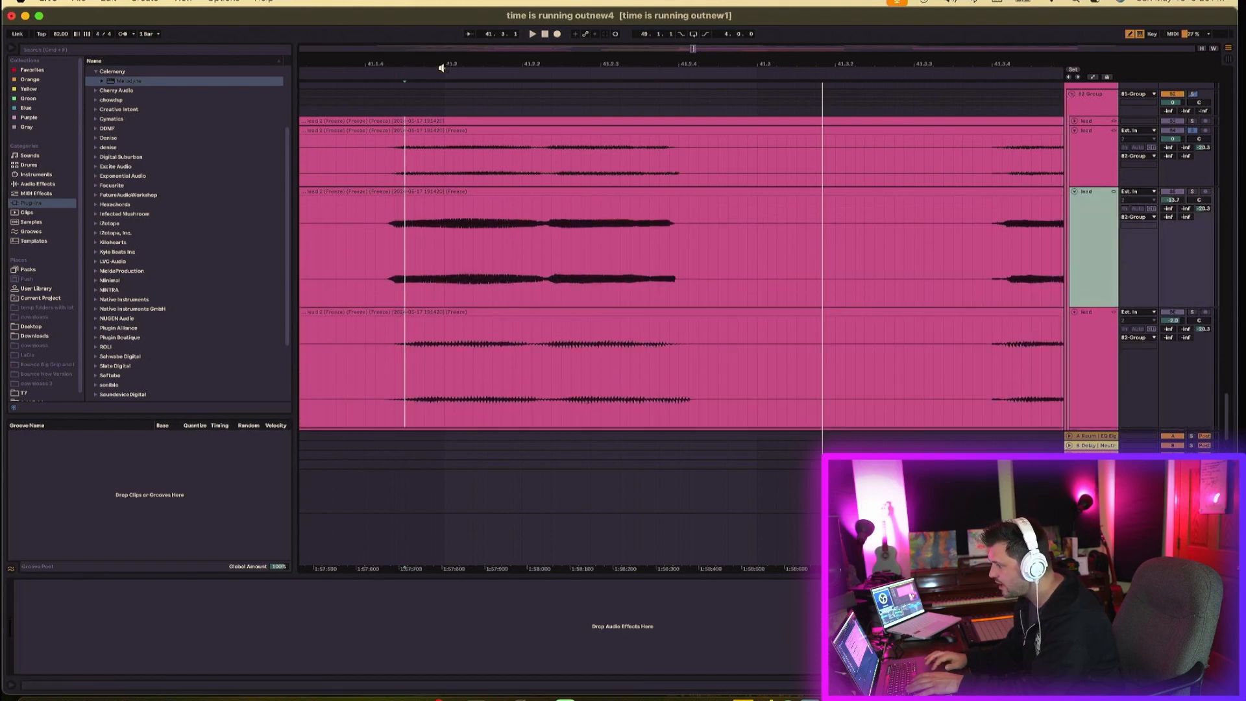
scroll(447, 256, up, 10)
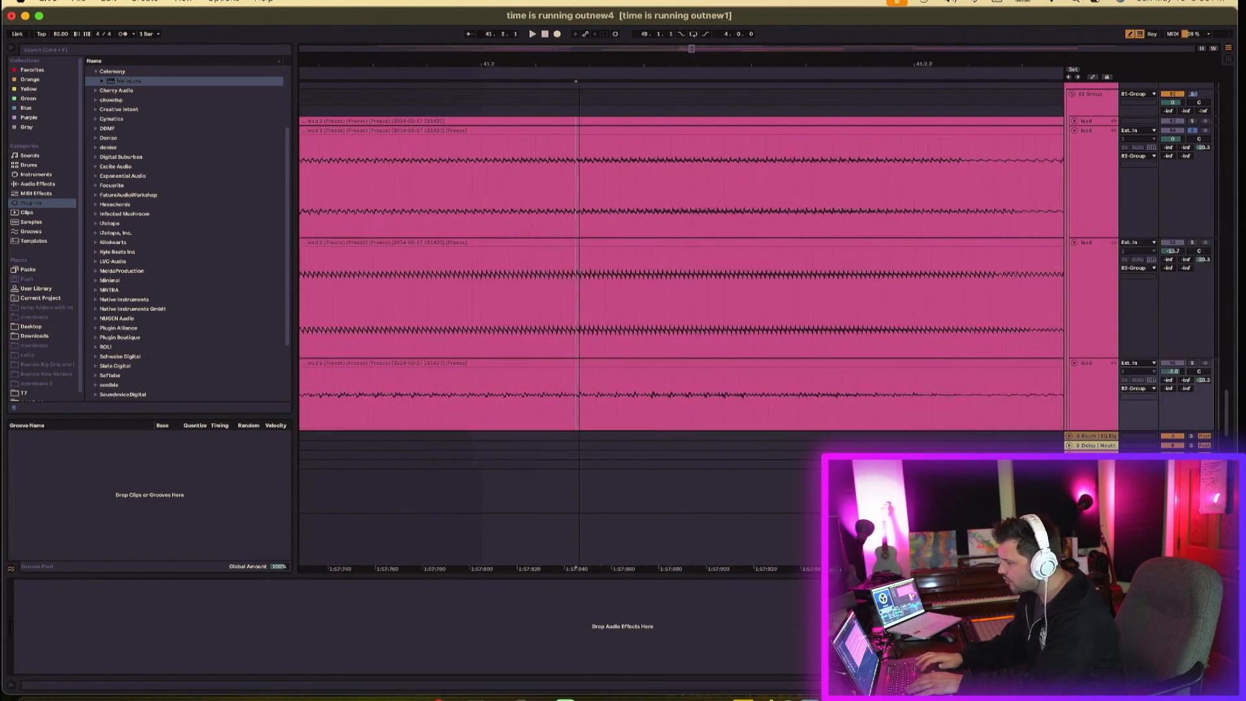
drag(582, 67, 591, 62)
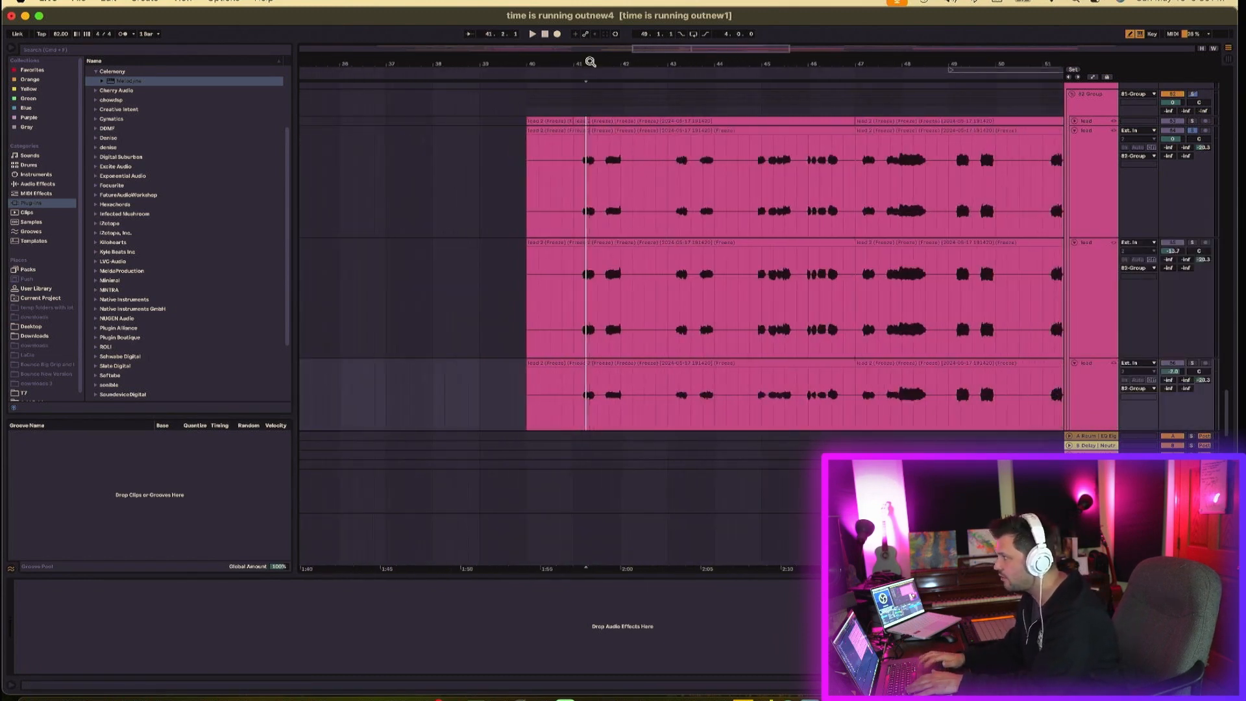